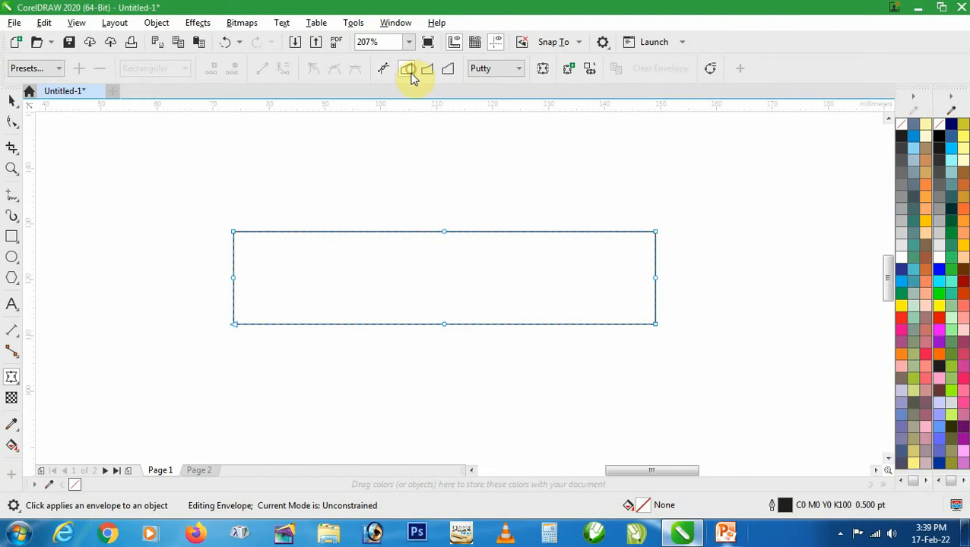
Taper the rectangle to a narrow left end with a straight-line envelope and bow it downward with a single-arc envelope
left_click_drag(236, 322, 238, 283)
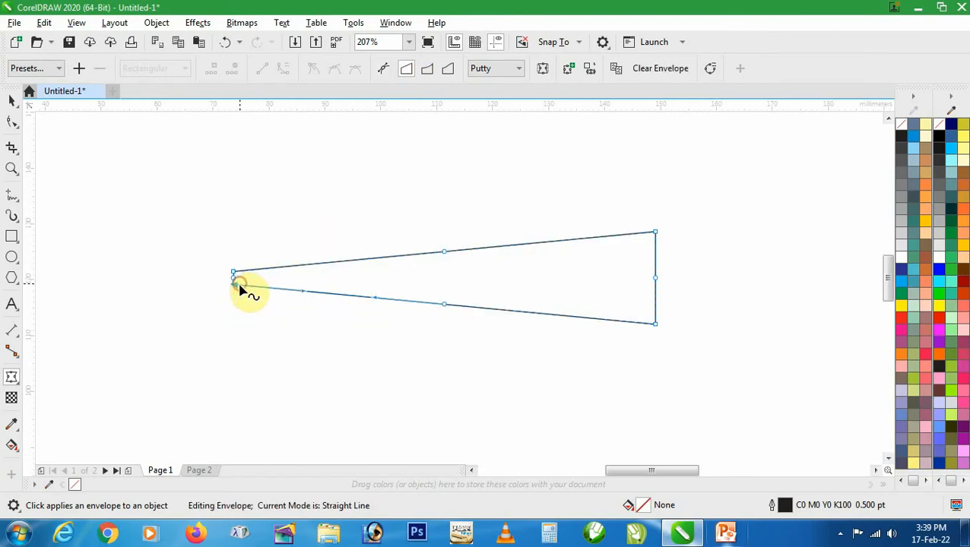
left_click(427, 73)
left_click_drag(445, 305, 440, 351)
key("space")
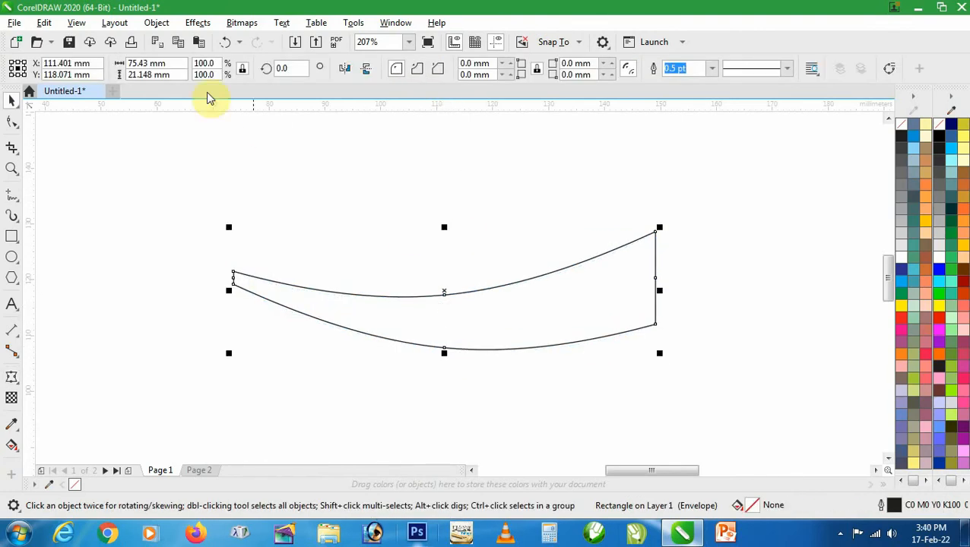
Convert the enveloped shape to curves and delete the middle node of its narrow left end
left_click(156, 23)
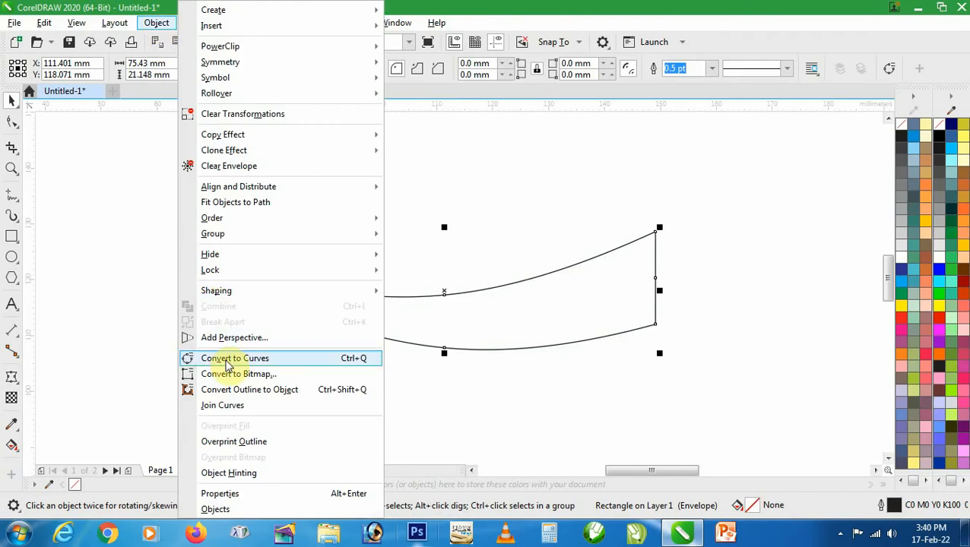
left_click(228, 359)
key("z")
left_click_drag(215, 257, 297, 314)
left_click(11, 121)
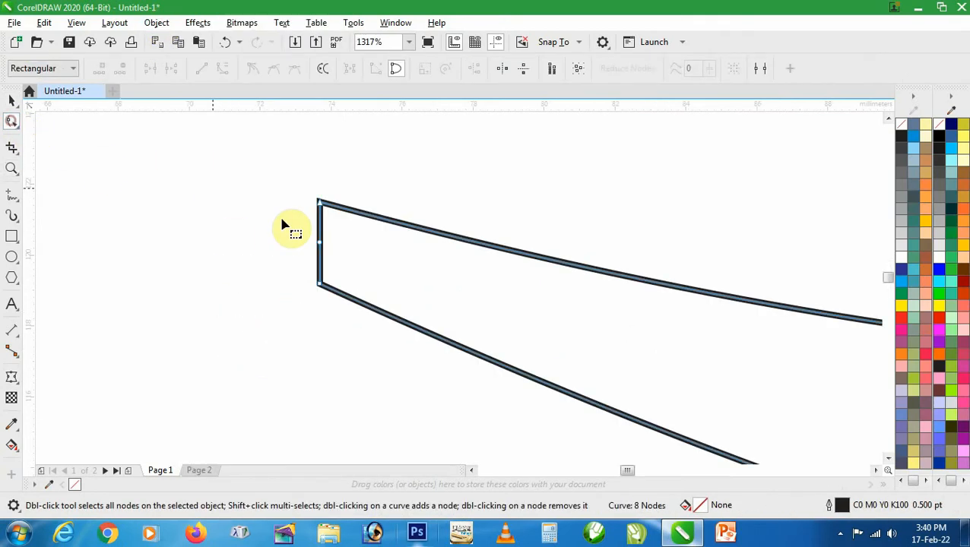
left_click_drag(346, 262, 295, 201)
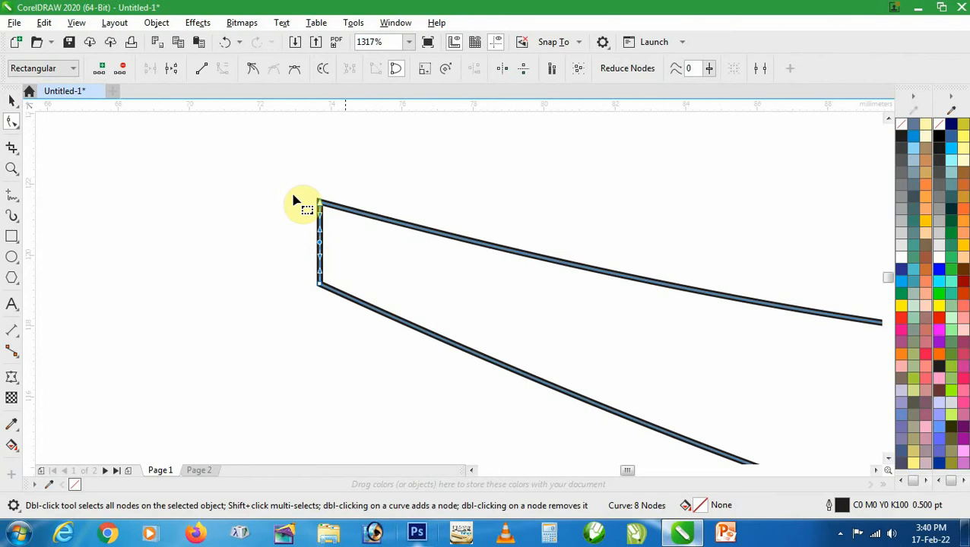
left_click(122, 69)
Round the narrow left end by pulling the curve handles of its two corner nodes outward
left_click_drag(322, 227, 271, 193)
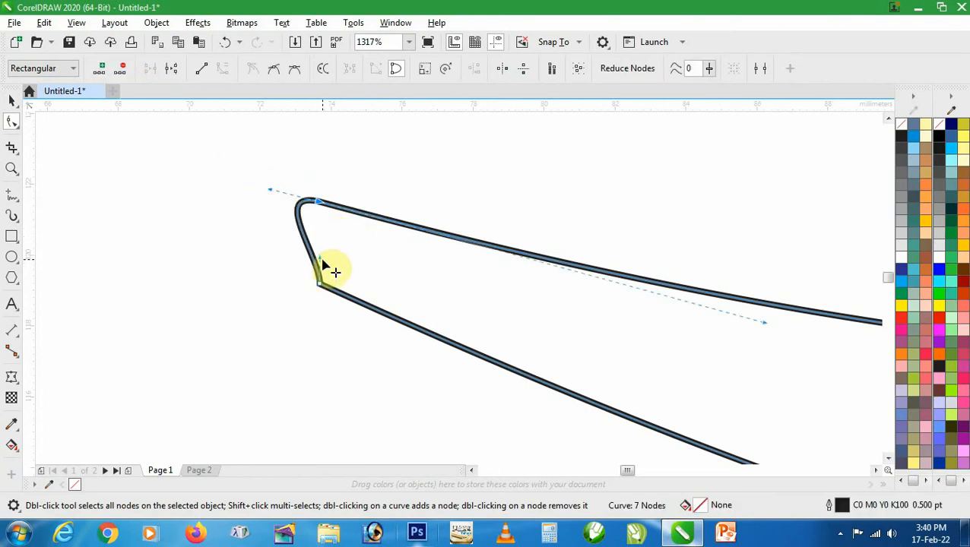
left_click_drag(324, 265, 277, 260)
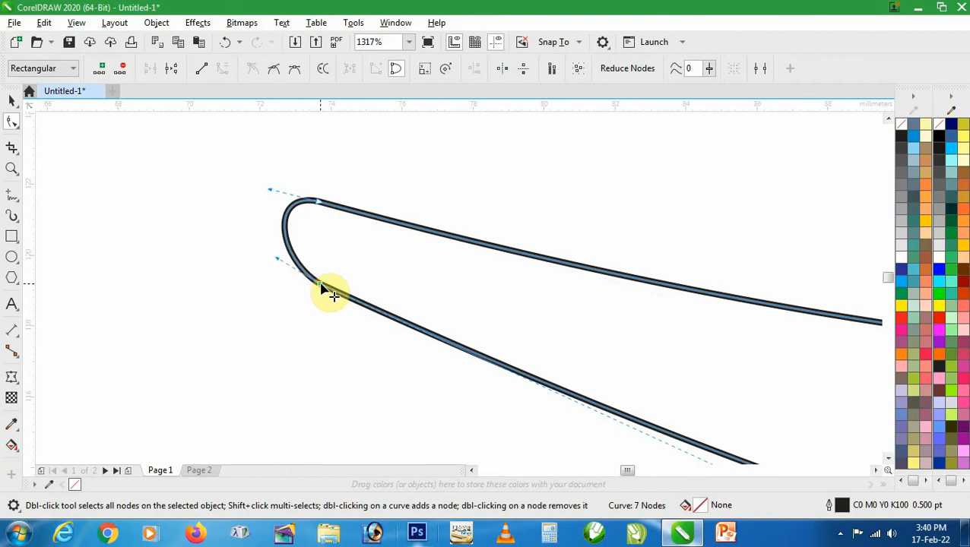
left_click_drag(333, 297, 282, 248)
key("space")
Delete the middle nodes of the wide right end and the upper edge, and move the upper right corner inward
scroll(384, 308, "down", 4)
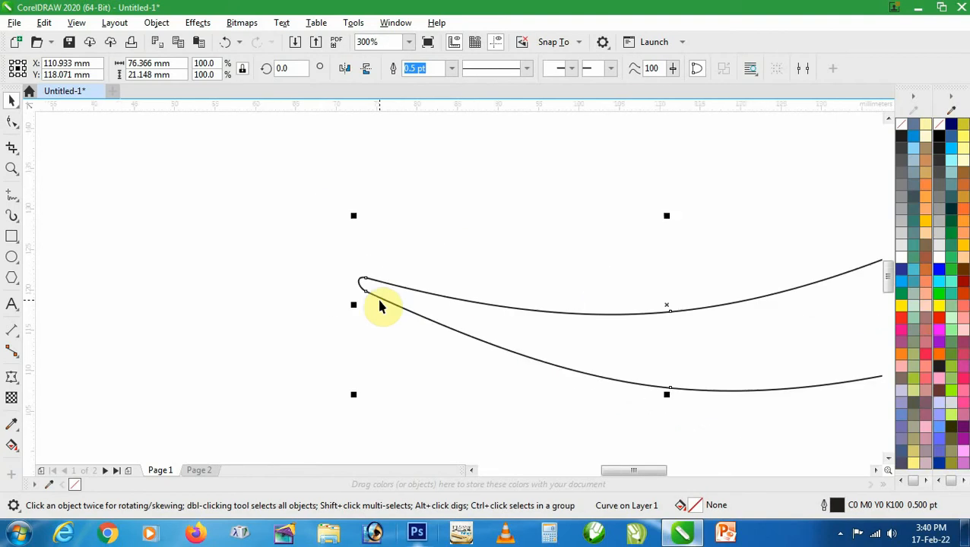
scroll(543, 290, "down", 2)
key("z")
left_click_drag(536, 225, 756, 386)
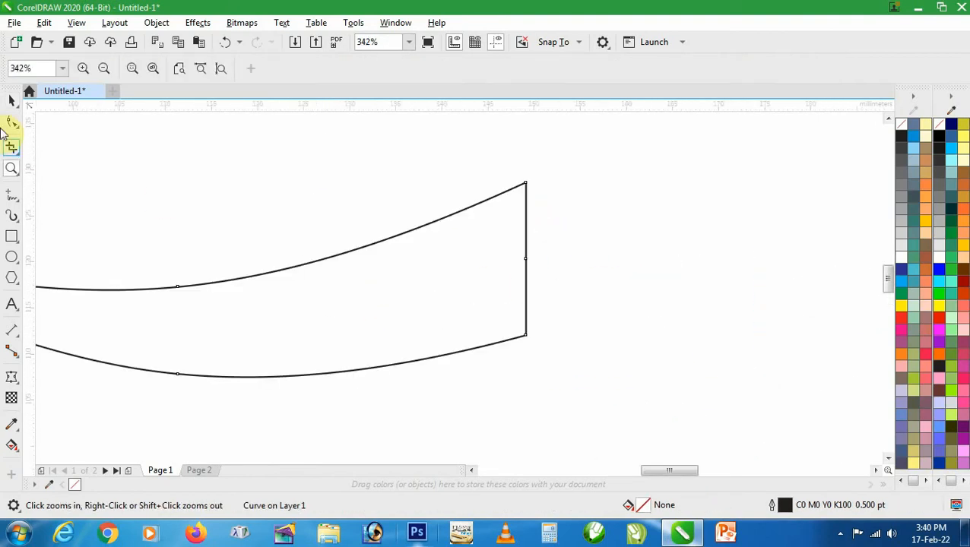
left_click(9, 121)
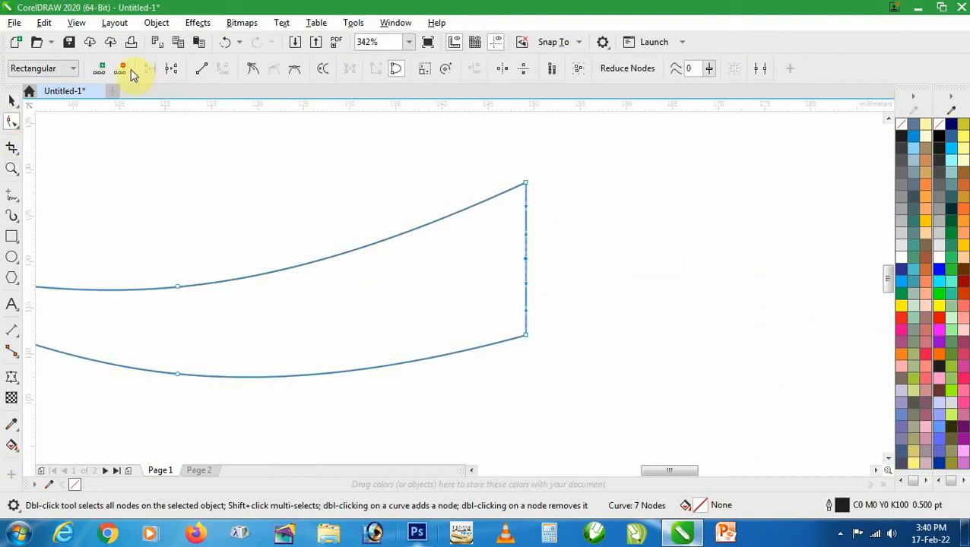
left_click(124, 69)
left_click_drag(526, 183, 485, 207)
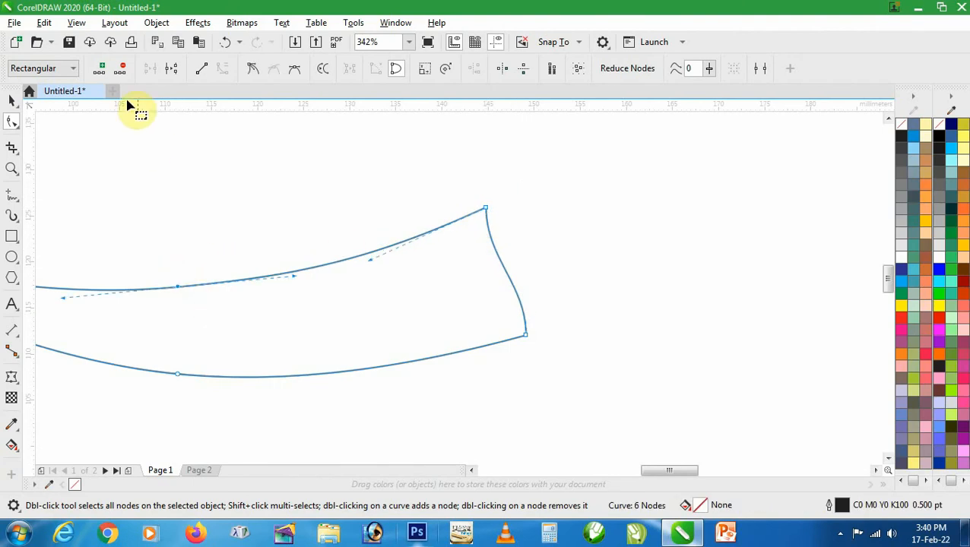
key("h")
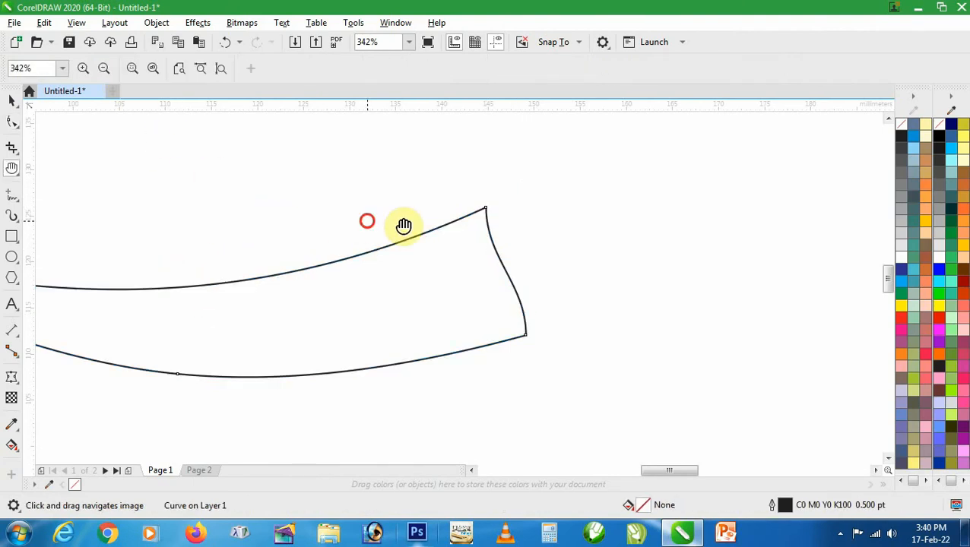
left_click_drag(405, 225, 588, 234)
key("space")
scroll(546, 247, "down", 2)
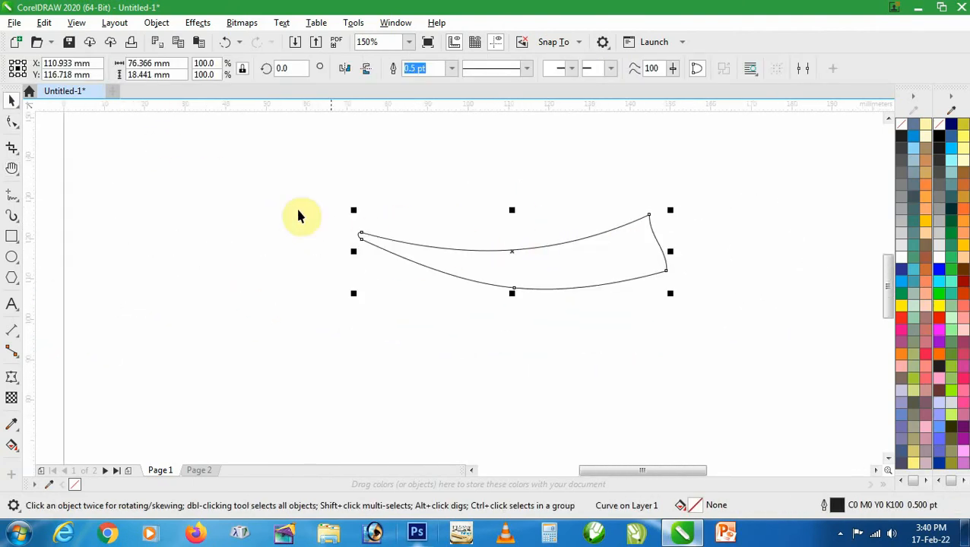
Lower the upper right corner slightly and smooth the lower edge by adjusting its middle node and left curve handle
key("z")
left_click_drag(276, 185, 852, 352)
left_click(13, 123)
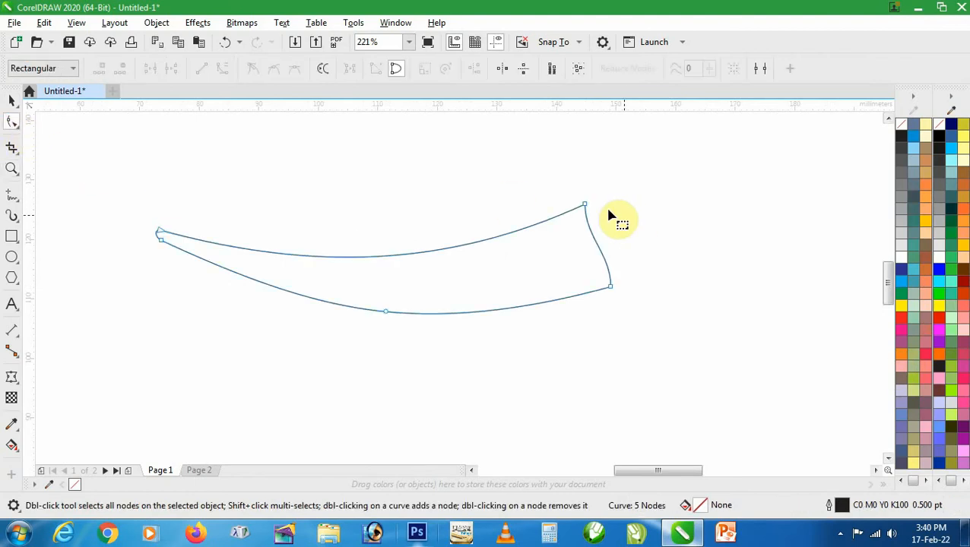
left_click_drag(586, 207, 588, 219)
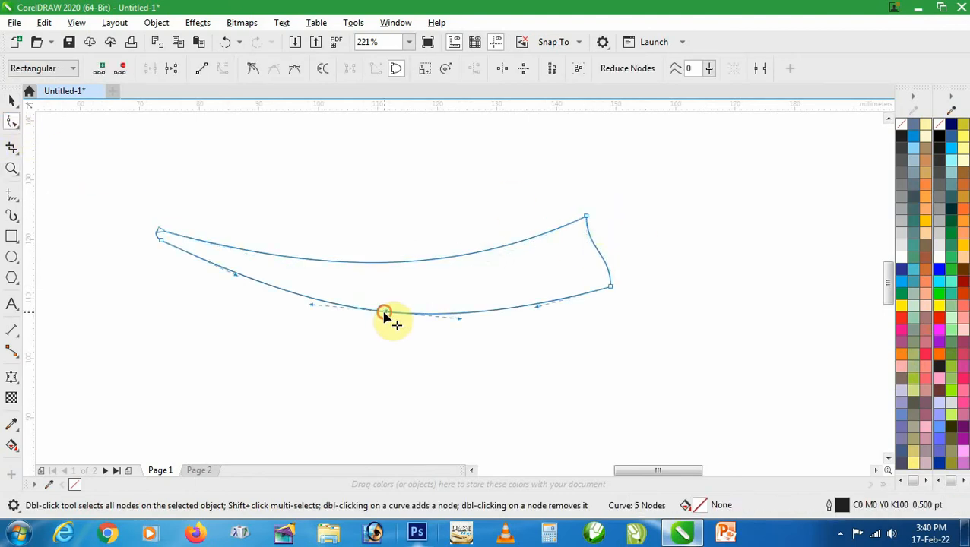
left_click_drag(384, 313, 372, 315)
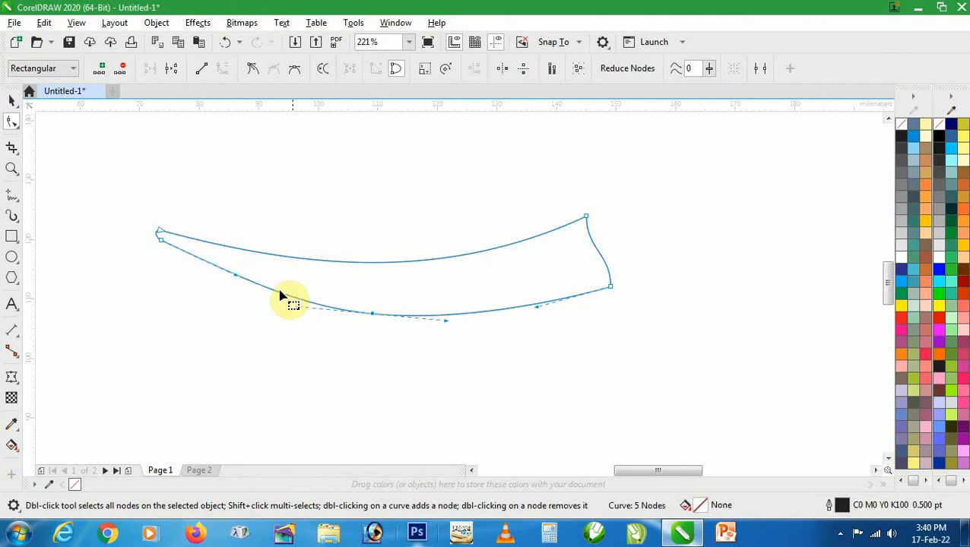
left_click_drag(236, 278, 228, 273)
Nudge the shape slightly down, fill it with dark green C95 M31 Y100 K27, and remove its outline
key("space")
left_click_drag(364, 275, 361, 280)
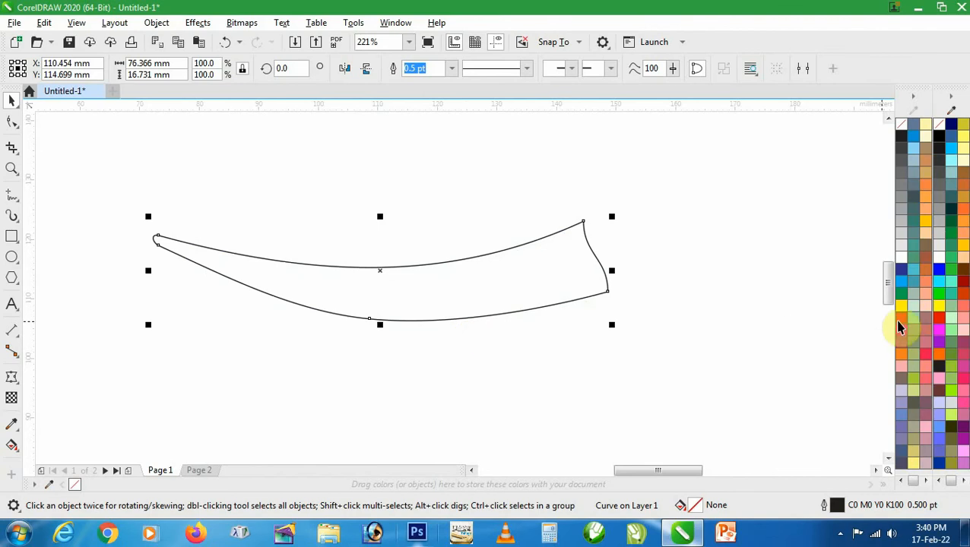
left_click_drag(906, 302, 879, 333)
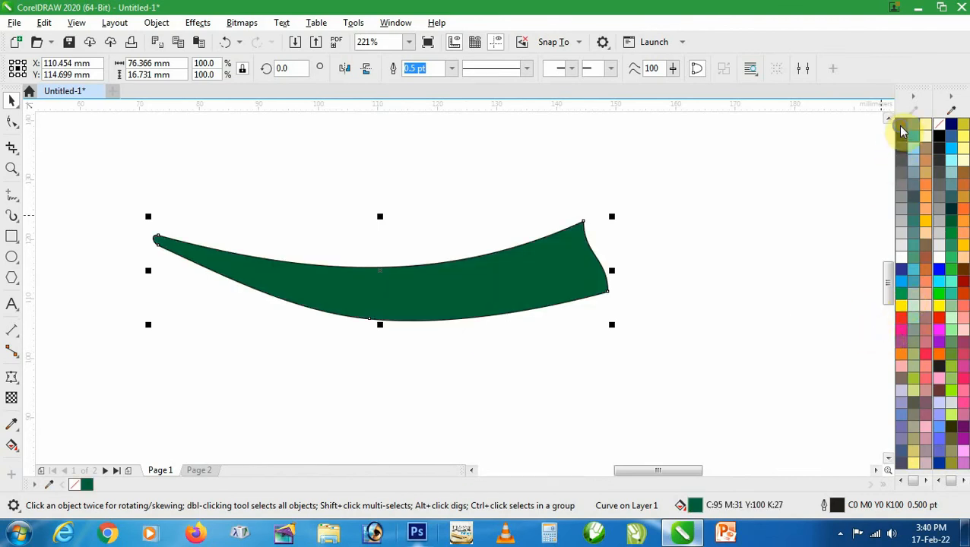
right_click(902, 126)
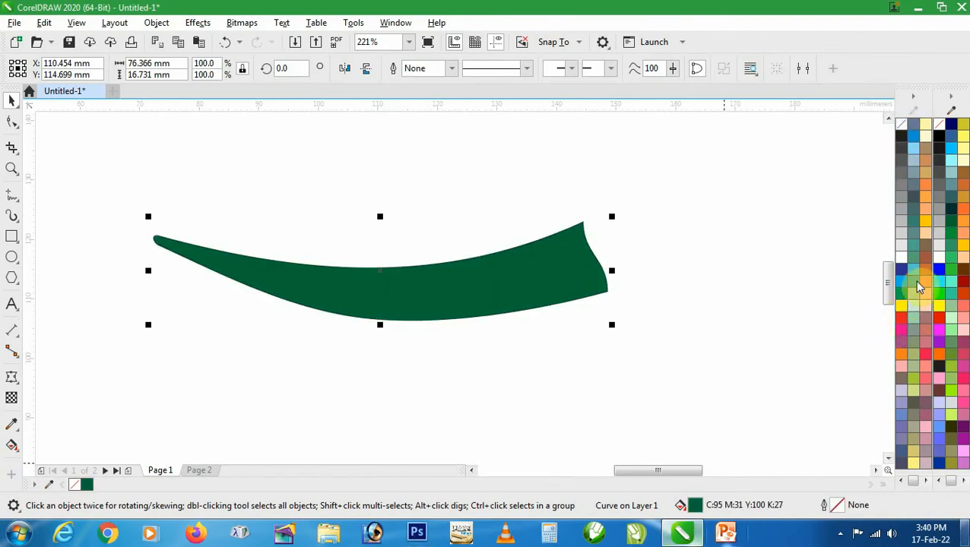
Add a one-step inside contour with an offset of about 4.5 mm to the green shape and break it apart
left_click(14, 382)
left_click(54, 398)
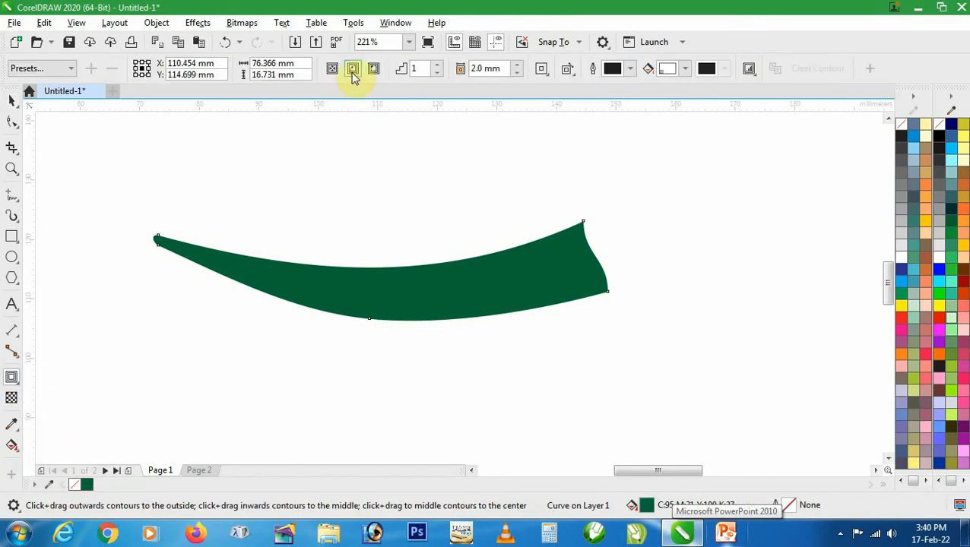
left_click_drag(380, 319, 416, 296)
key("space")
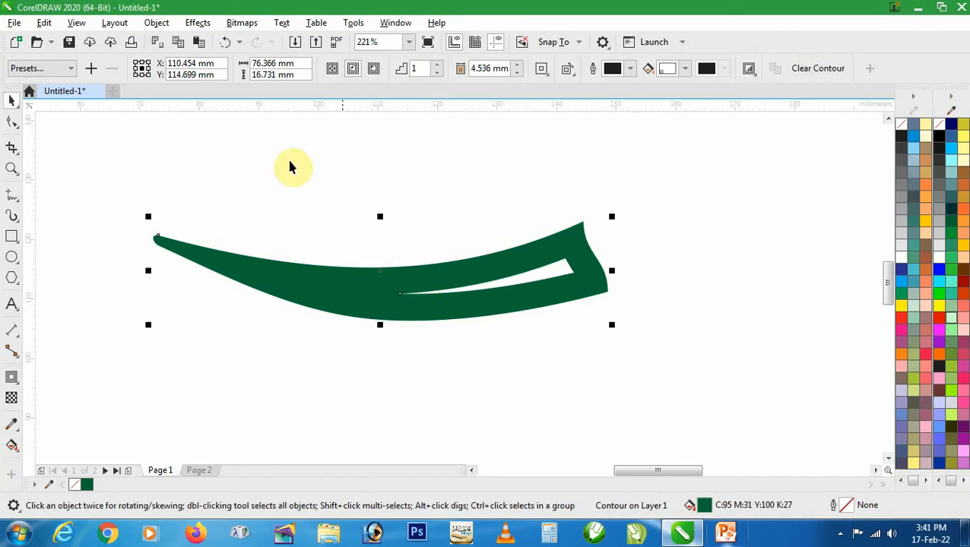
left_click(154, 25)
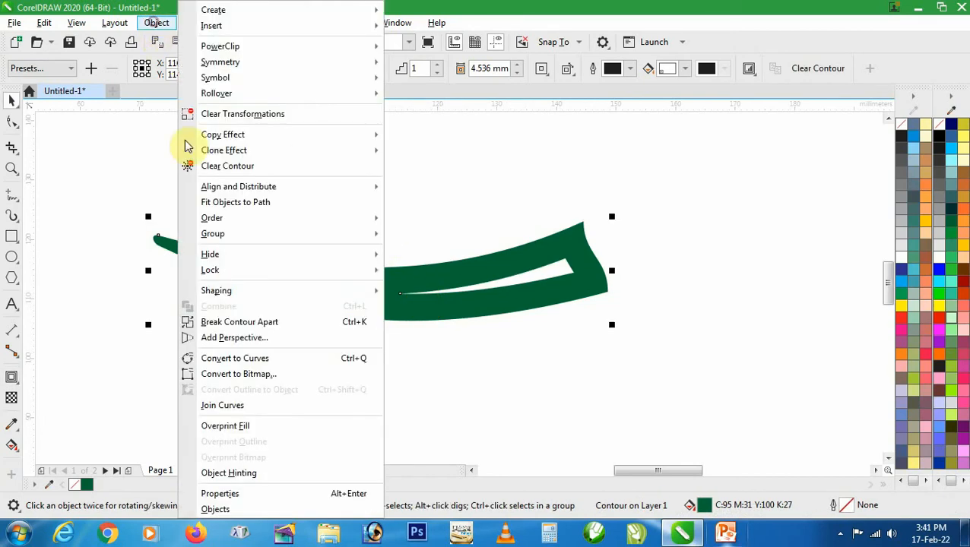
left_click(230, 325)
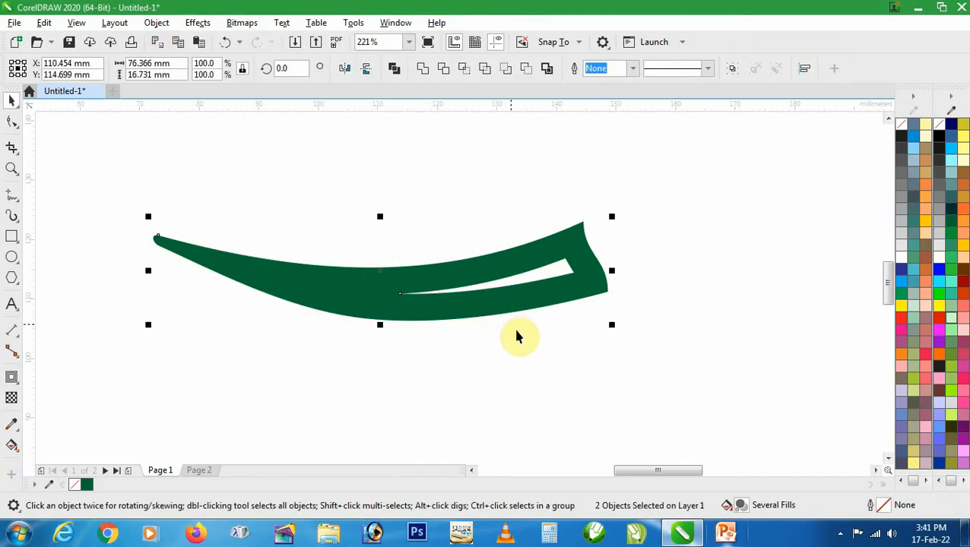
Stretch the white inner shape toward the narrow tip and the wide right edge, and adjust its curvature
left_click(516, 337)
left_click(532, 279)
left_click(12, 121)
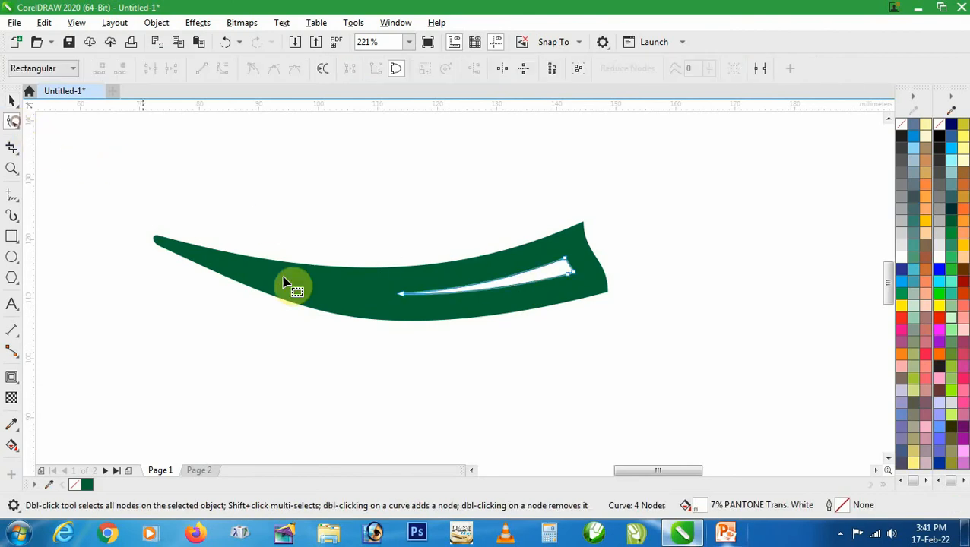
left_click_drag(402, 294, 333, 321)
left_click_drag(282, 266, 364, 316)
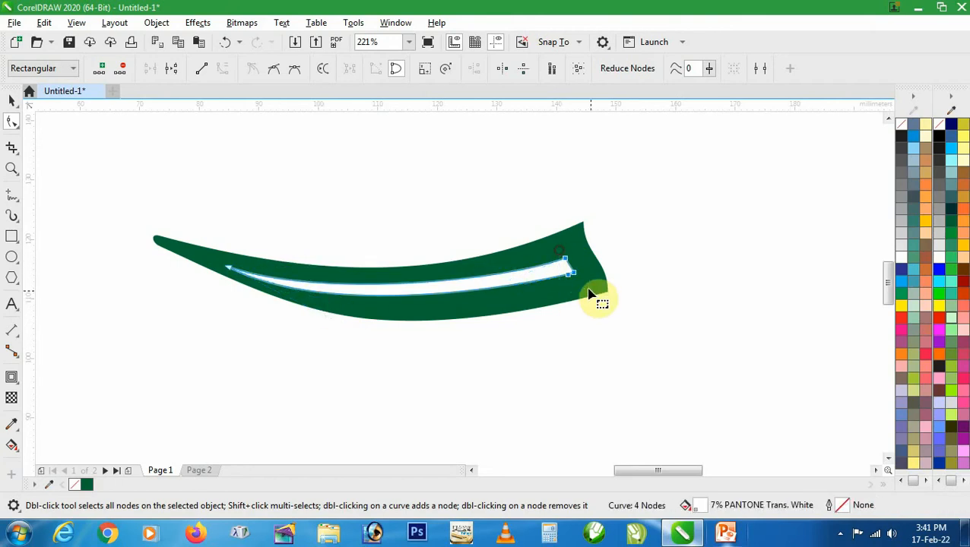
left_click_drag(573, 275, 599, 266)
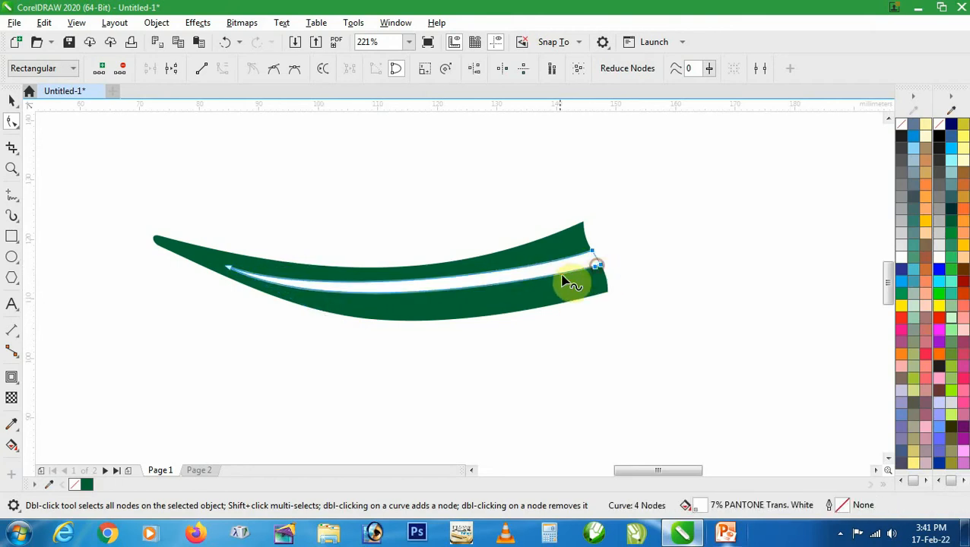
left_click_drag(461, 293, 439, 285)
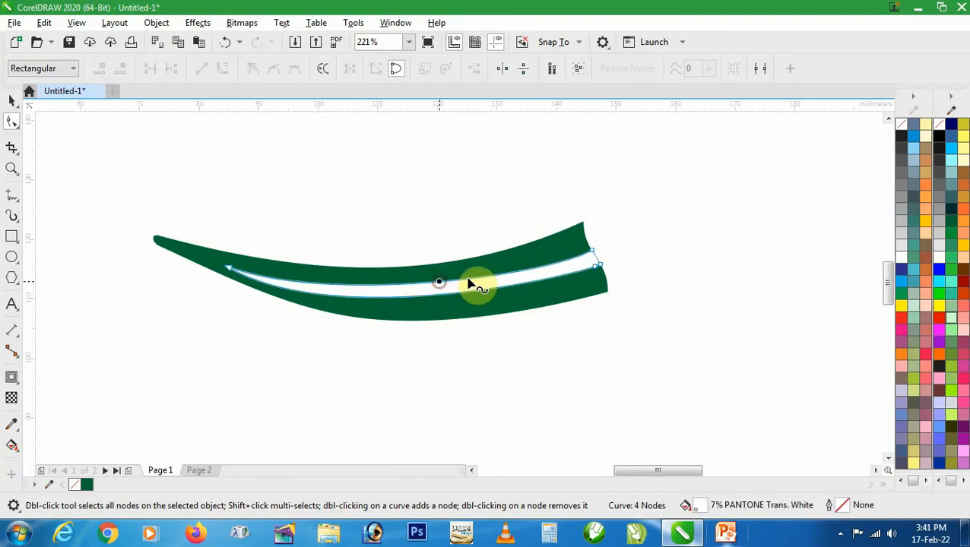
Raise the right end nodes of the white strip and adjust its left curve handle to slim the strip
left_click(592, 250)
key("space")
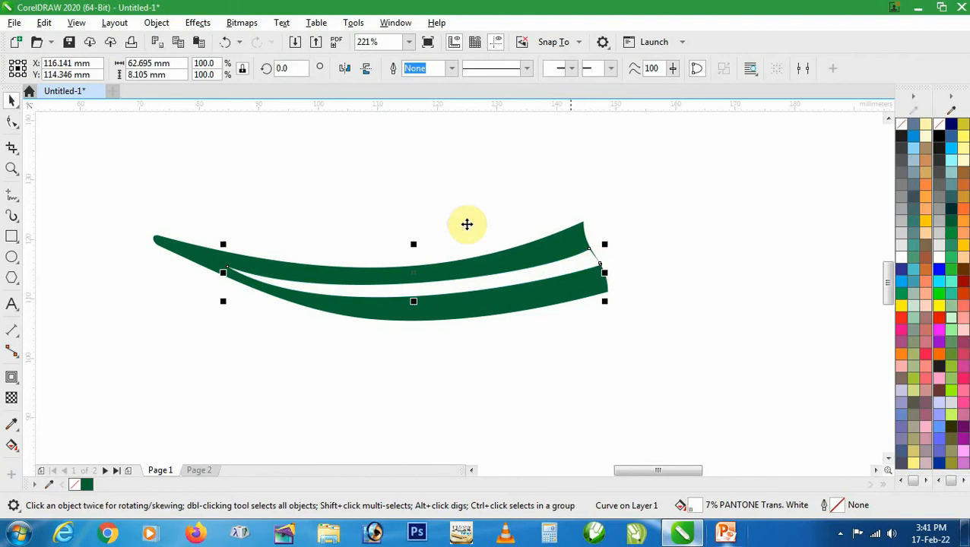
left_click(11, 124)
left_click_drag(570, 238, 599, 260)
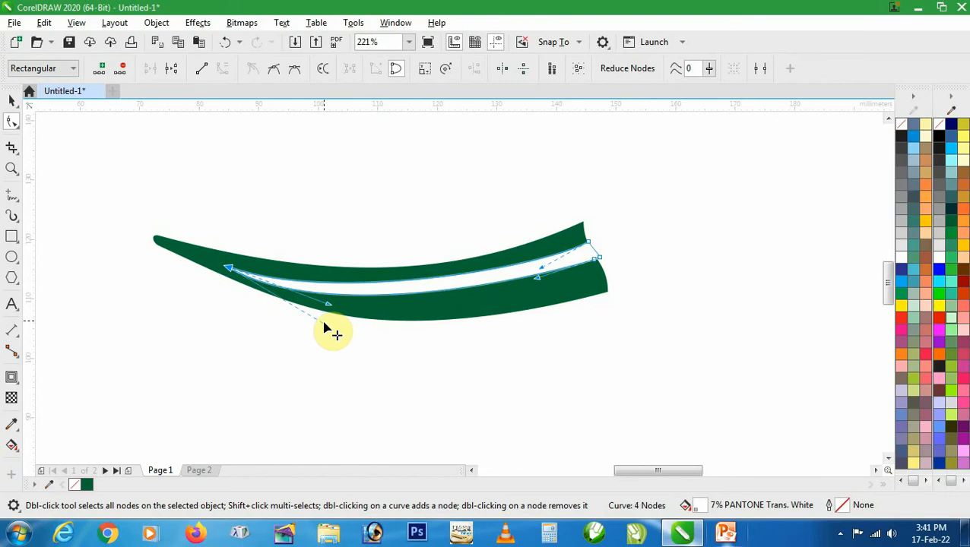
left_click_drag(324, 327, 346, 325)
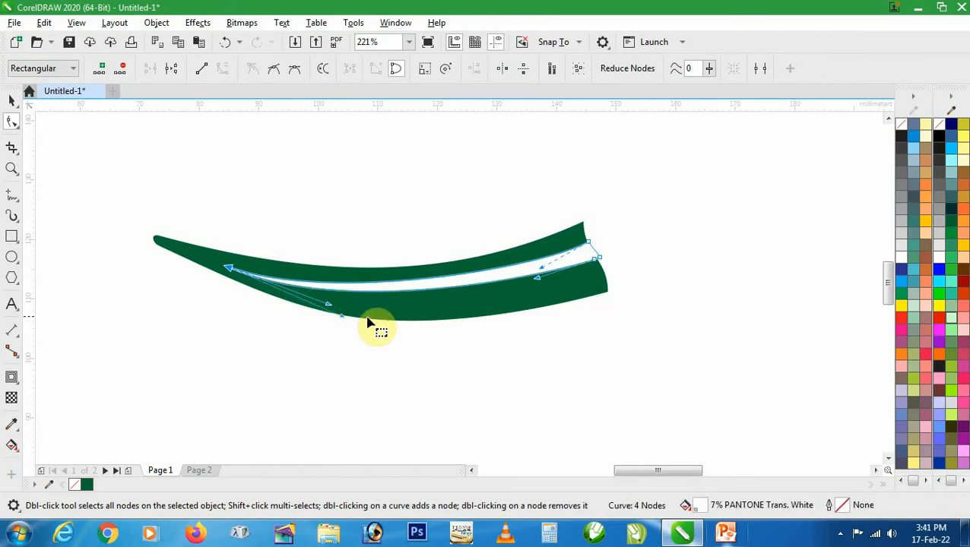
Fill the inner strip with green C100 M0 Y100 K0 and apply a Gaussian Blur with a radius of 11.1 pixels
key("space")
left_click(900, 296)
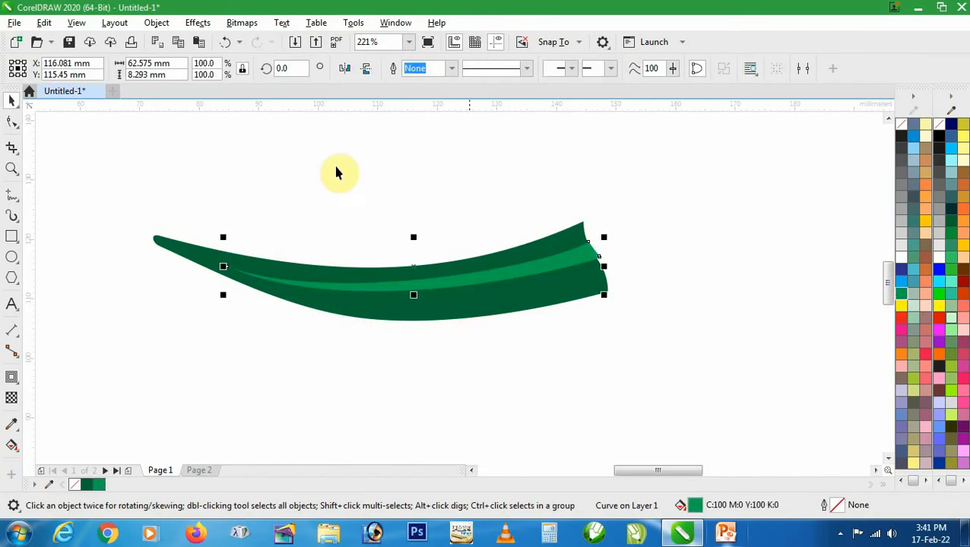
left_click(197, 22)
mouse_move(207, 108)
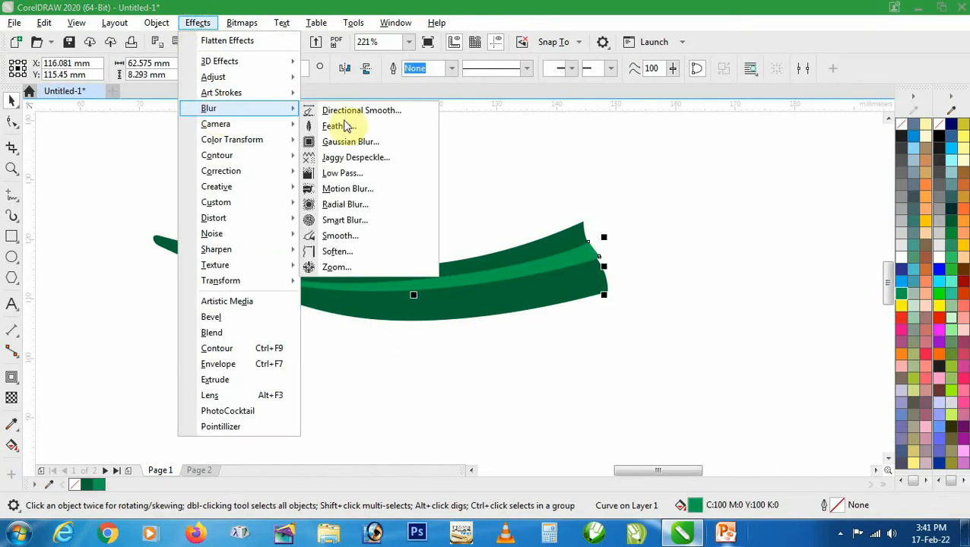
left_click(368, 142)
left_click_drag(506, 222, 757, 258)
left_click(674, 290)
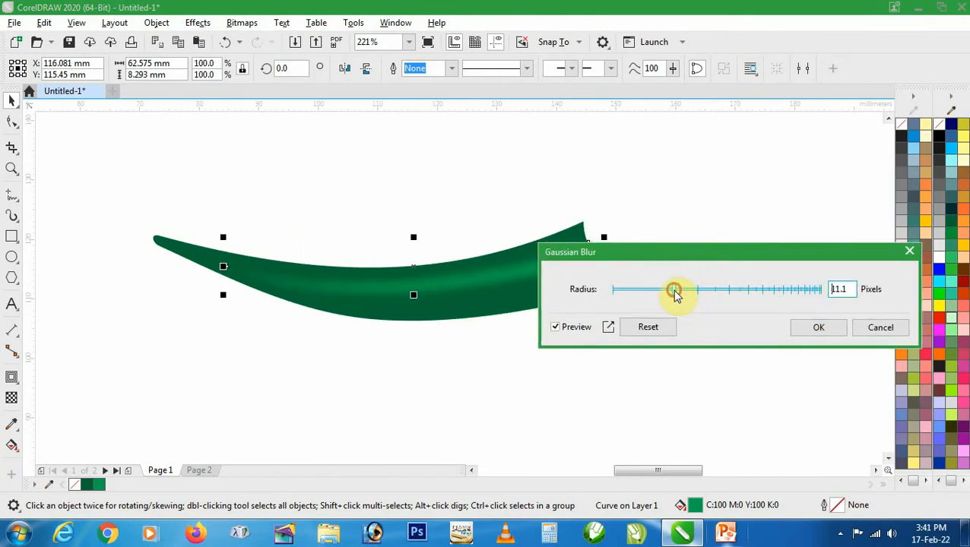
left_click(819, 332)
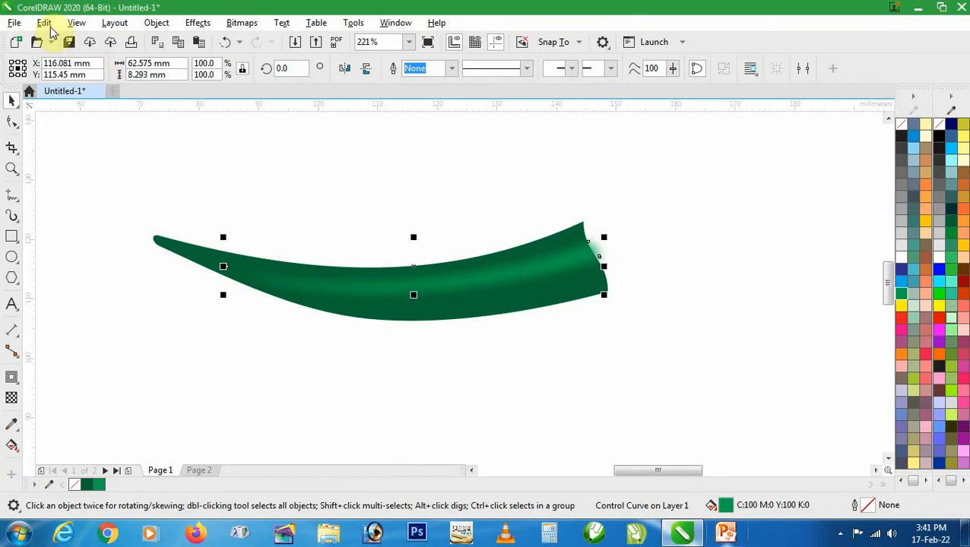
Copy and paste the blurred highlight strip, then place a smaller duplicate along the lower half of the green shape
left_click(45, 25)
left_click(66, 109)
left_click(44, 23)
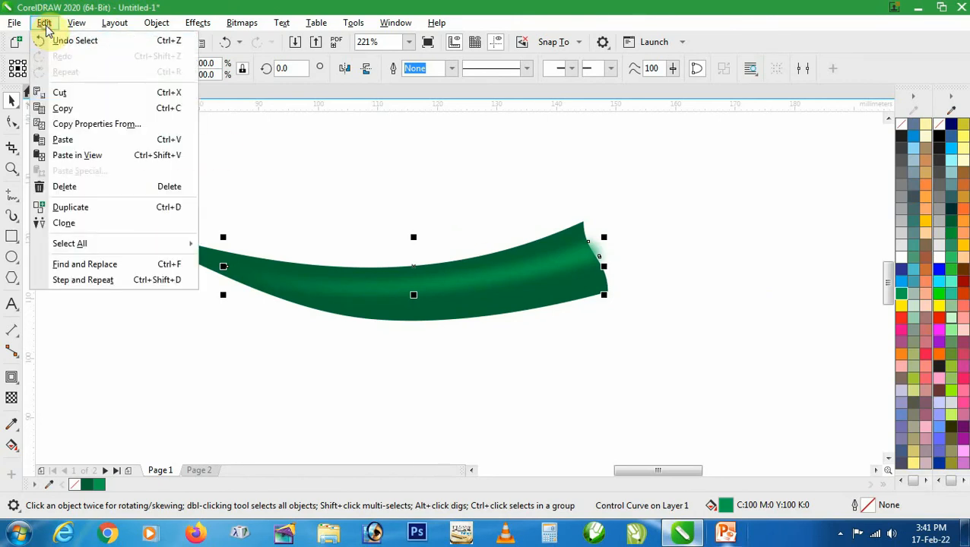
left_click(67, 139)
left_click_drag(505, 271, 521, 300)
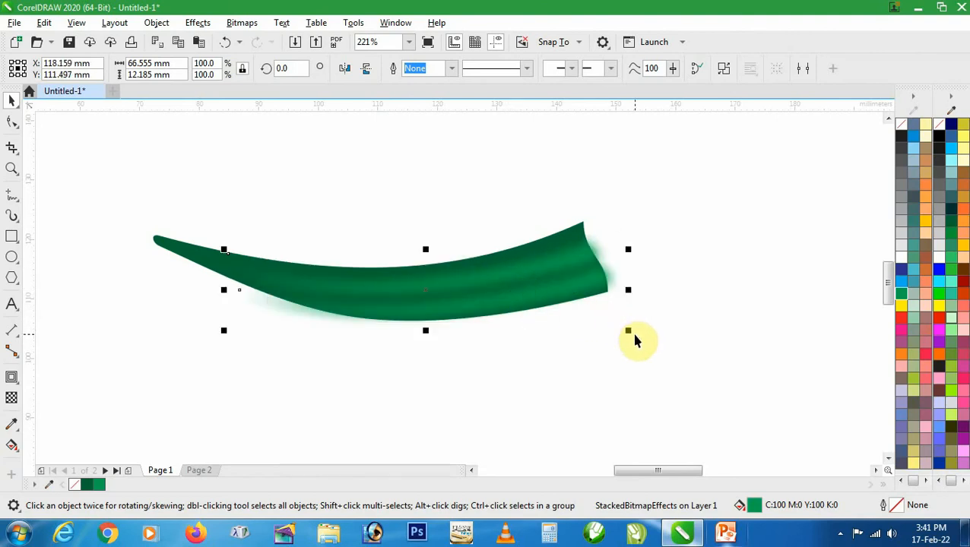
left_click_drag(631, 332, 558, 291)
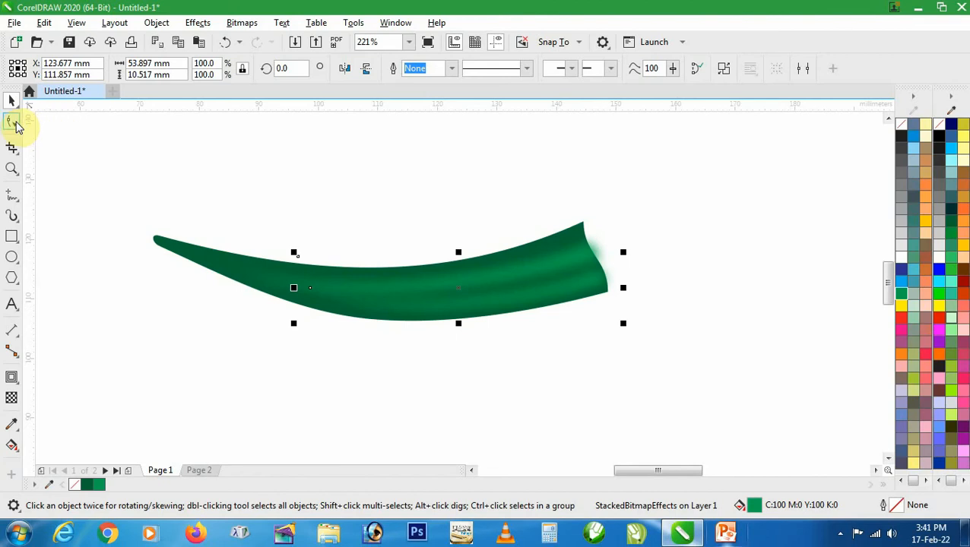
Reposition the duplicate strip's left end node and scale the strip down to about 46.7 mm wide along the shape's lower half
left_click(13, 121)
left_click_drag(313, 296, 284, 291)
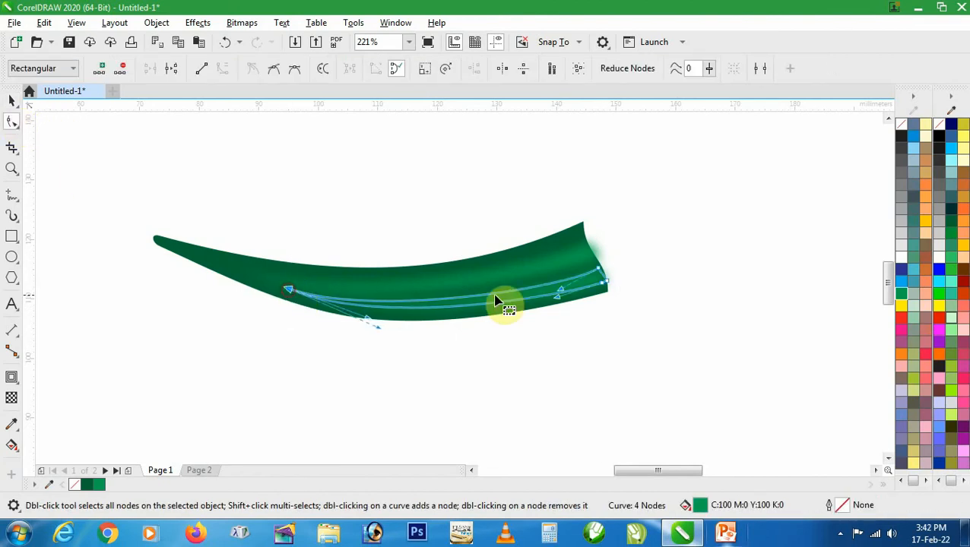
key("space")
left_click_drag(611, 310, 566, 286)
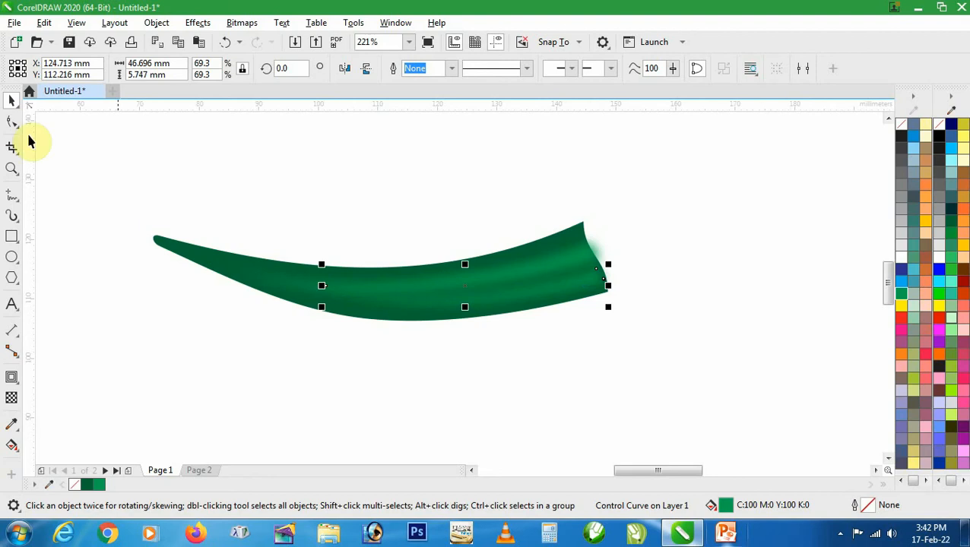
left_click(13, 123)
left_click_drag(327, 291, 329, 299)
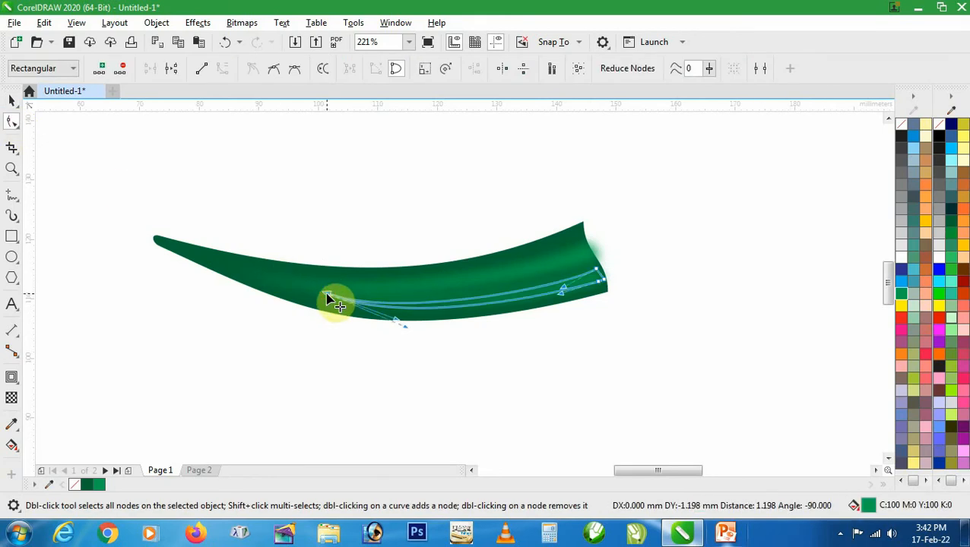
key("space")
left_click(471, 345)
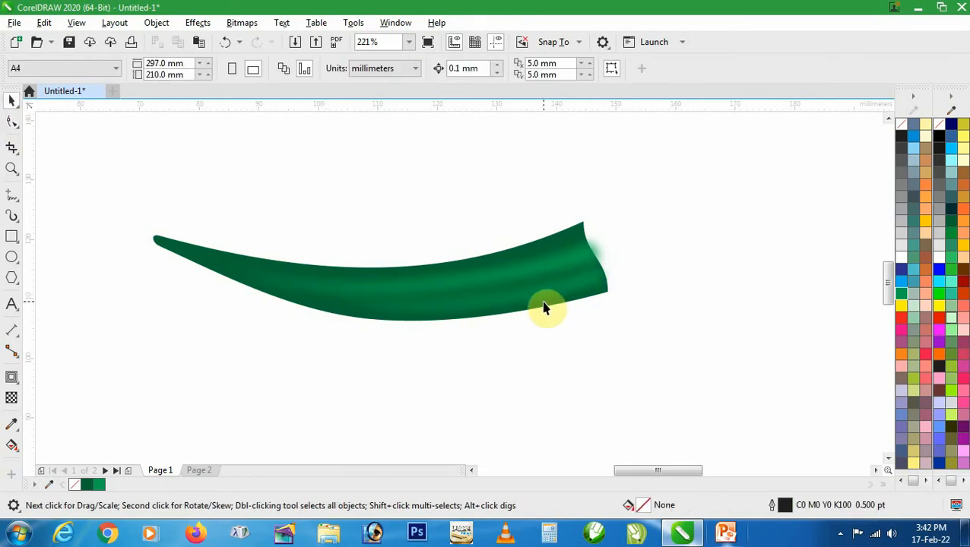
Draw a closed four-node Bézier outline around the wide right end of the green shape, with an inner notch on its left side
key("h")
left_click_drag(563, 292, 367, 320)
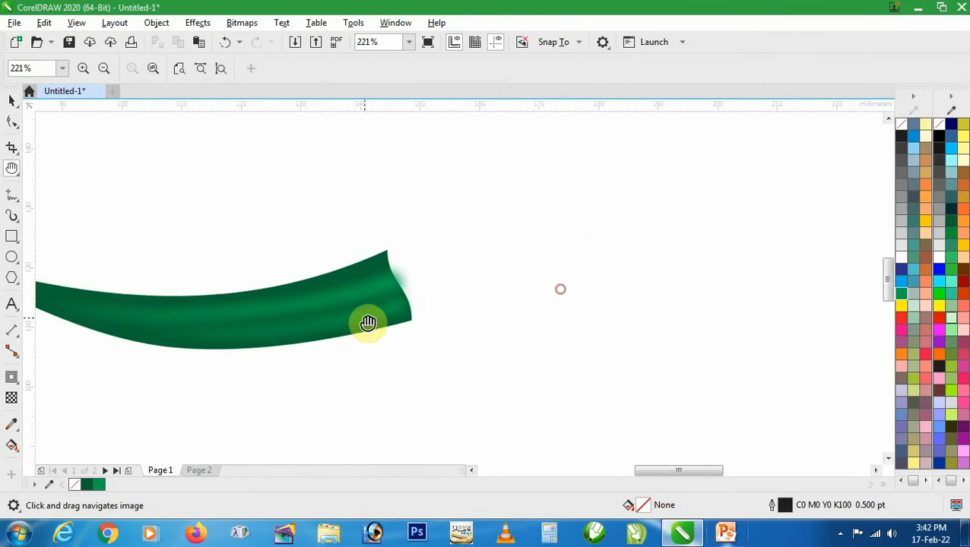
left_click(9, 199)
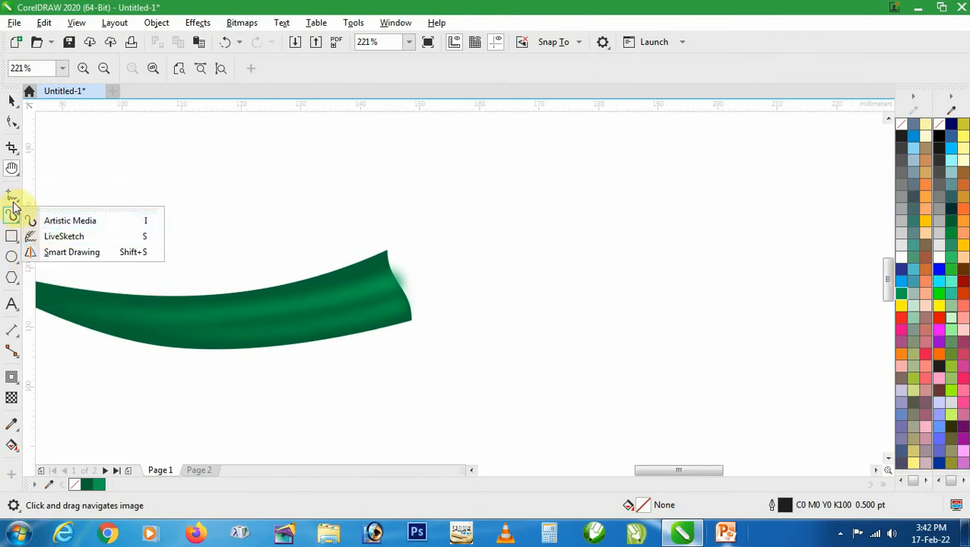
left_click(54, 232)
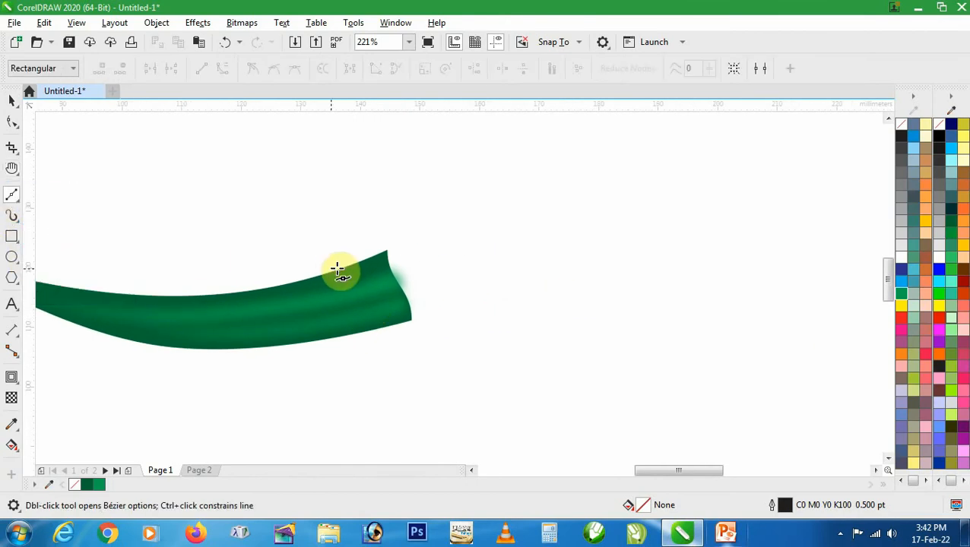
left_click(342, 253)
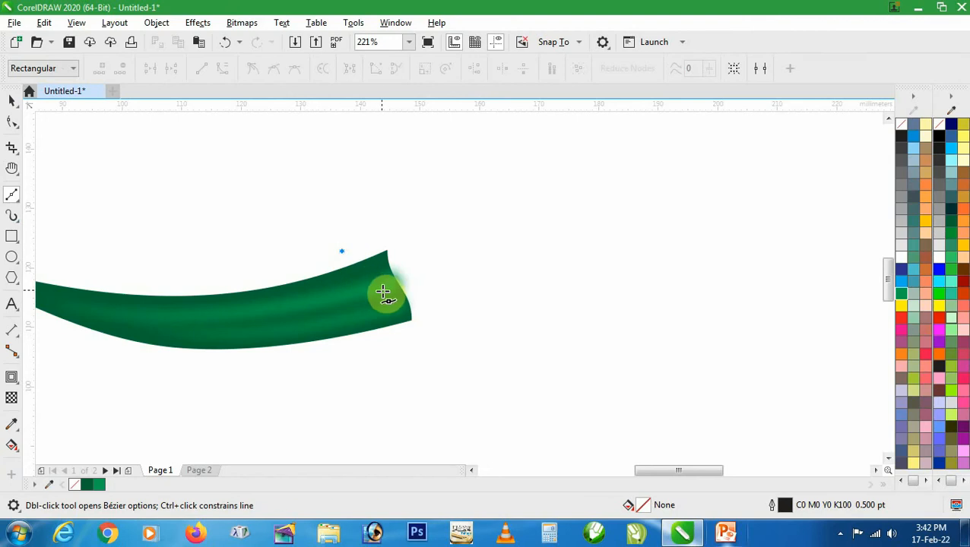
left_click(384, 294)
left_click(380, 346)
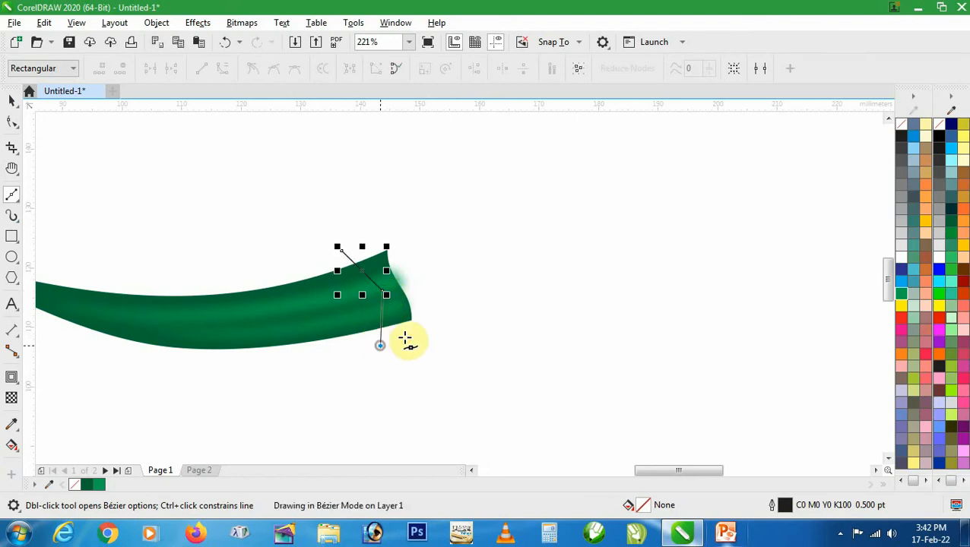
left_click(482, 261)
left_click(338, 248)
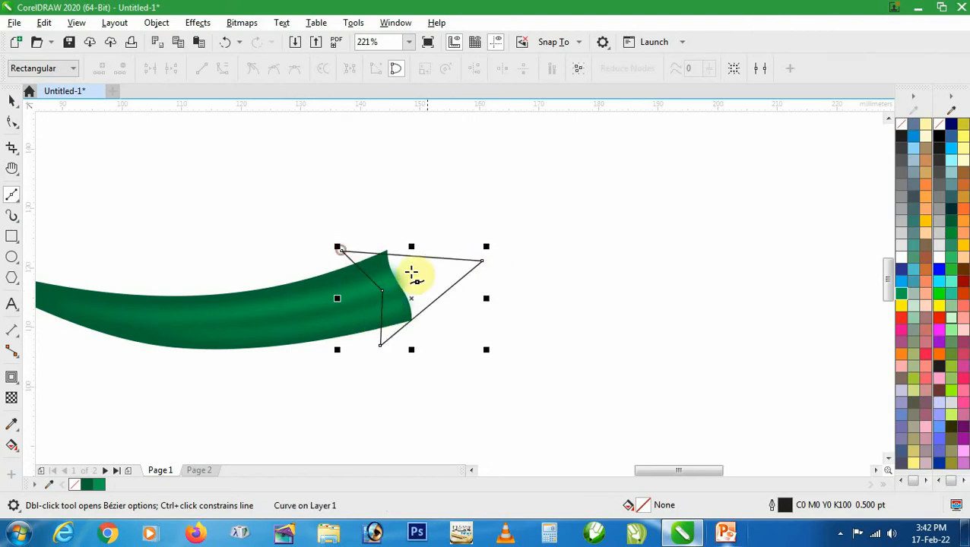
Convert all straight segments of the four-node outline to curves
key("z")
left_click_drag(304, 232, 586, 383)
left_click(13, 123)
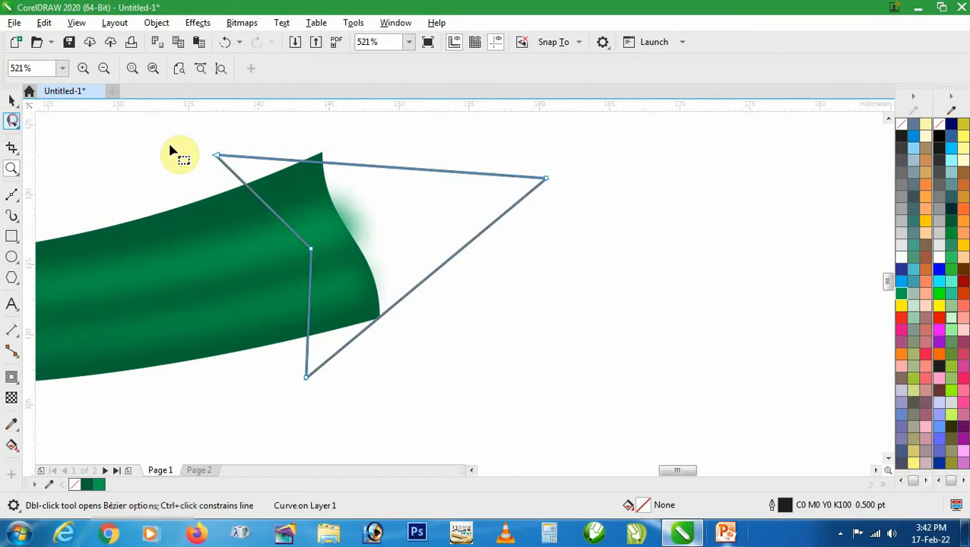
left_click_drag(204, 130, 580, 420)
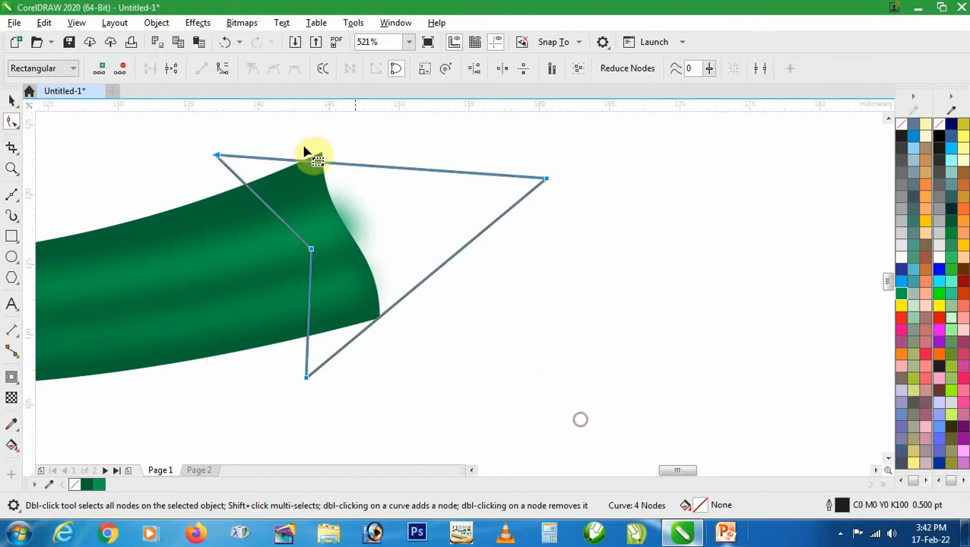
left_click(221, 70)
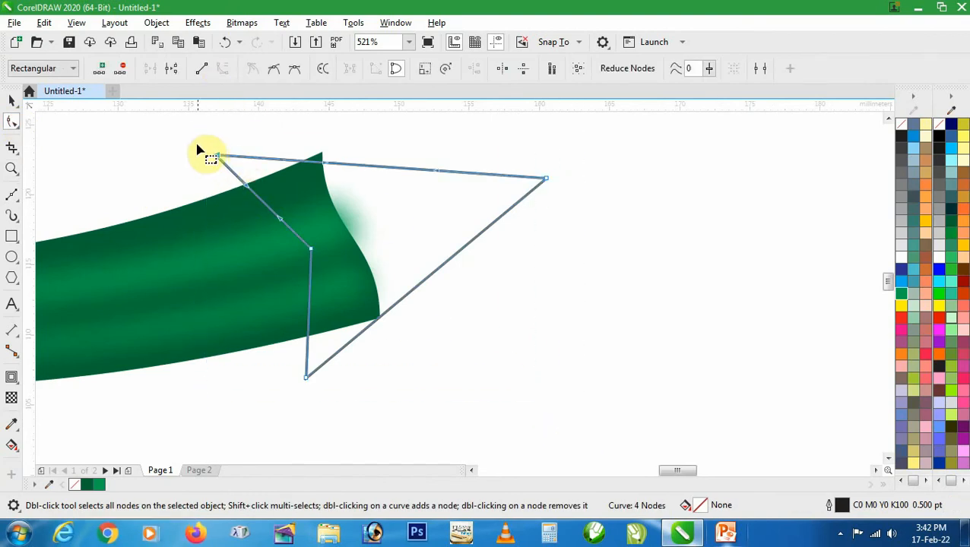
Bend the outline's left edges into waves, bulge its upper and lower right edges outward, and pull the right tip inward
left_click_drag(250, 191, 282, 223)
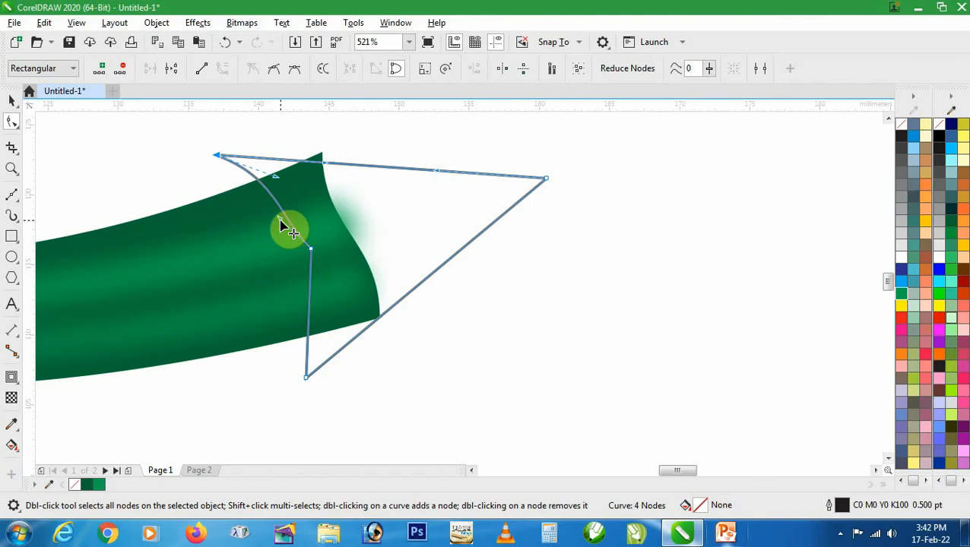
left_click_drag(265, 356, 346, 396)
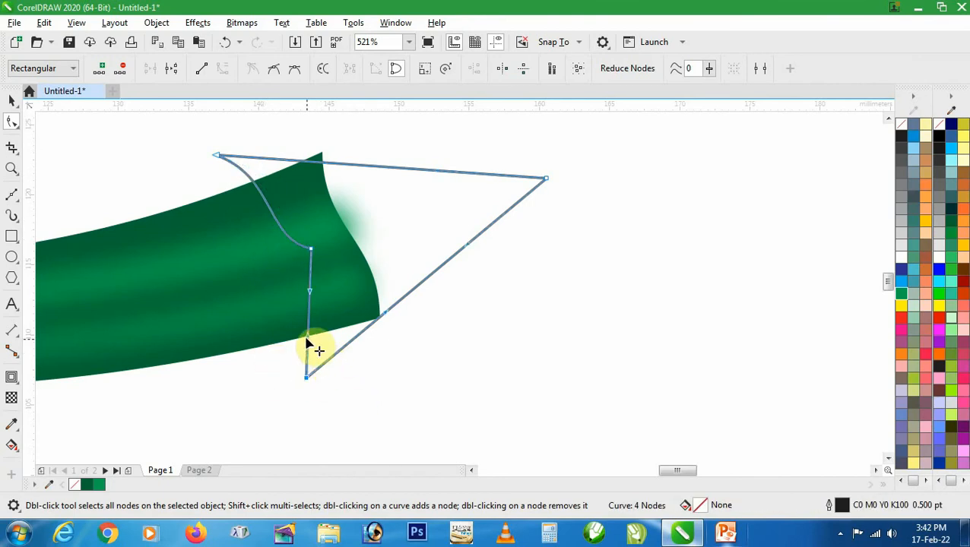
left_click_drag(316, 346, 273, 296)
left_click_drag(445, 257, 471, 307)
left_click_drag(402, 167, 384, 118)
left_click_drag(546, 179, 497, 186)
Scale the curved outline down to about 15.3 × 14 mm and position it over the green shape's wide end
key("space")
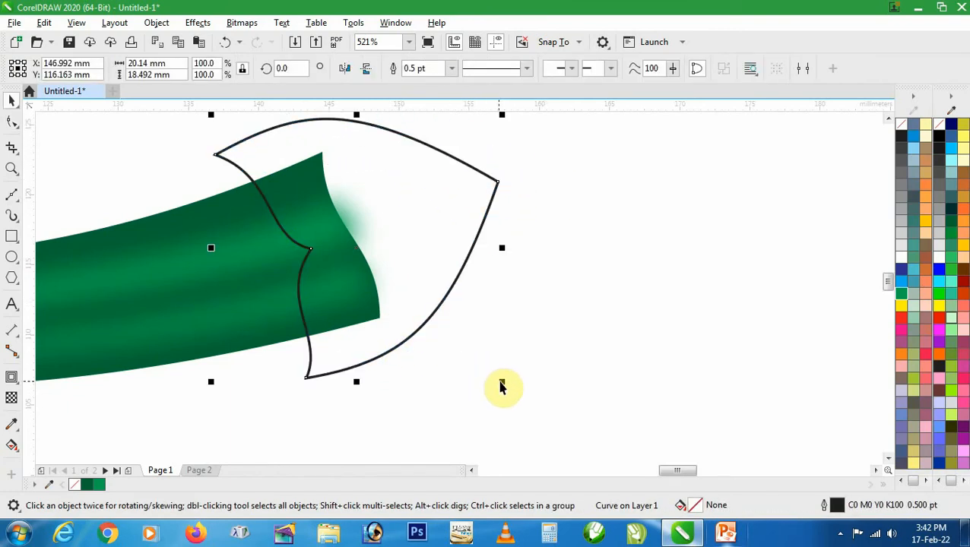
left_click_drag(504, 384, 469, 386)
mouse_move(427, 266)
left_mouse_down()
mouse_move(431, 275)
mouse_move(427, 262)
left_mouse_up()
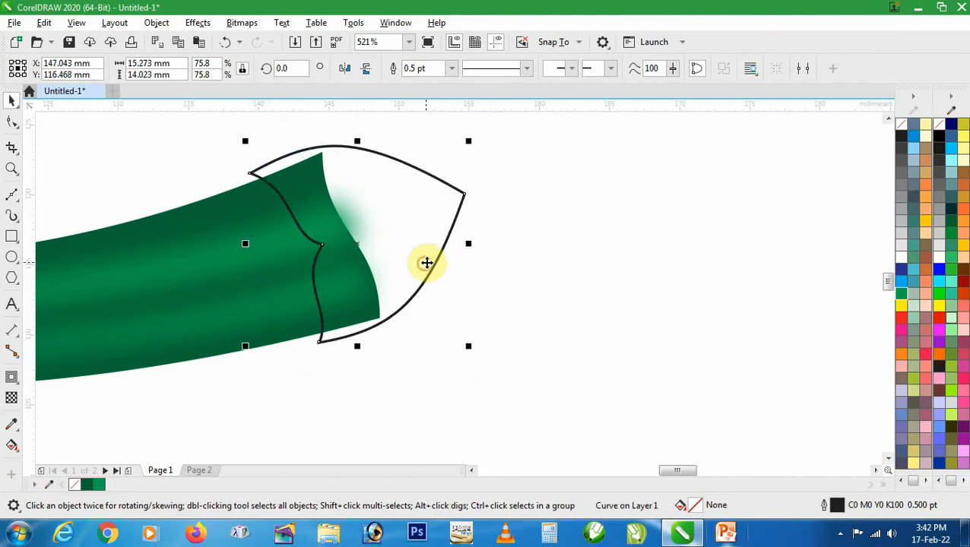
Add a node on the upper and lower edges beside the outline's right tip and pull both inward to form a small point
left_click(13, 122)
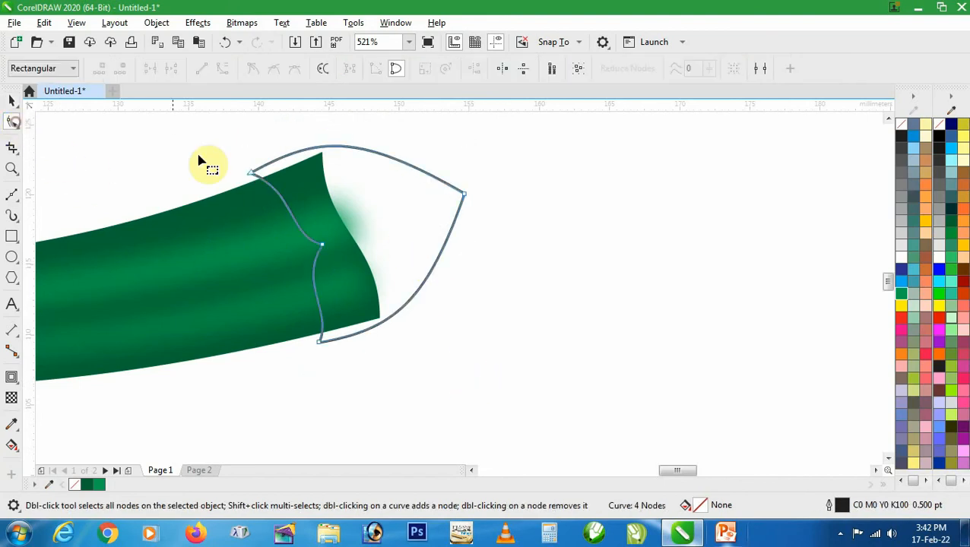
left_click(438, 181)
left_click(101, 69)
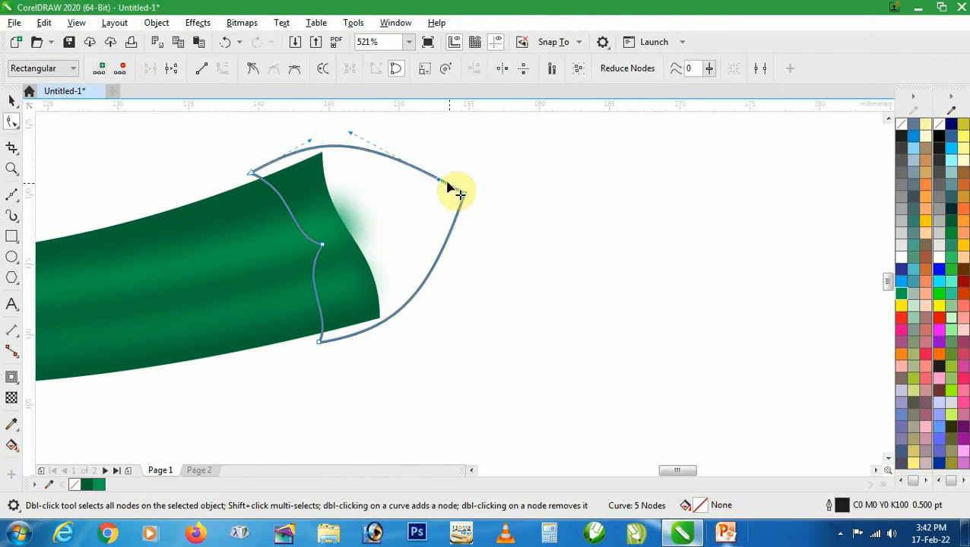
left_click_drag(440, 183, 433, 190)
left_click(453, 224)
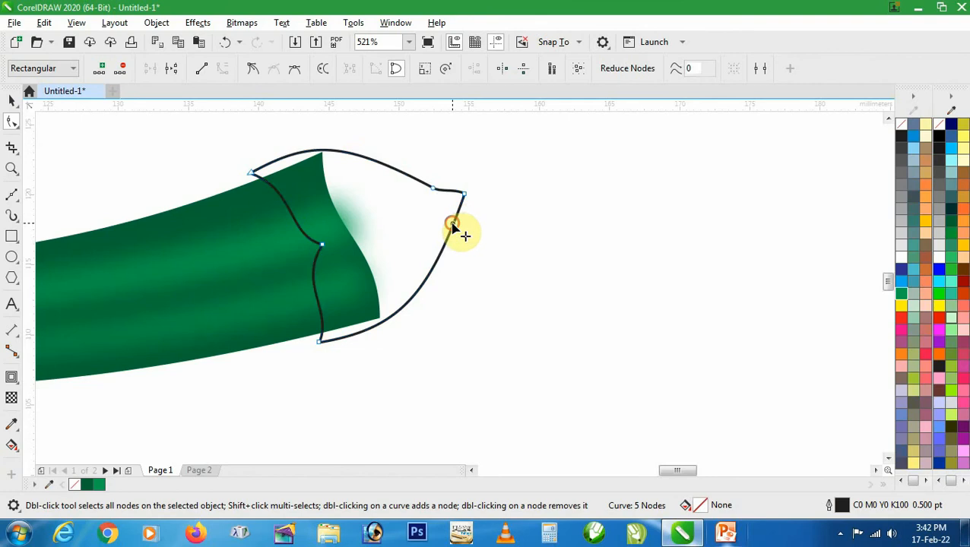
left_click(101, 69)
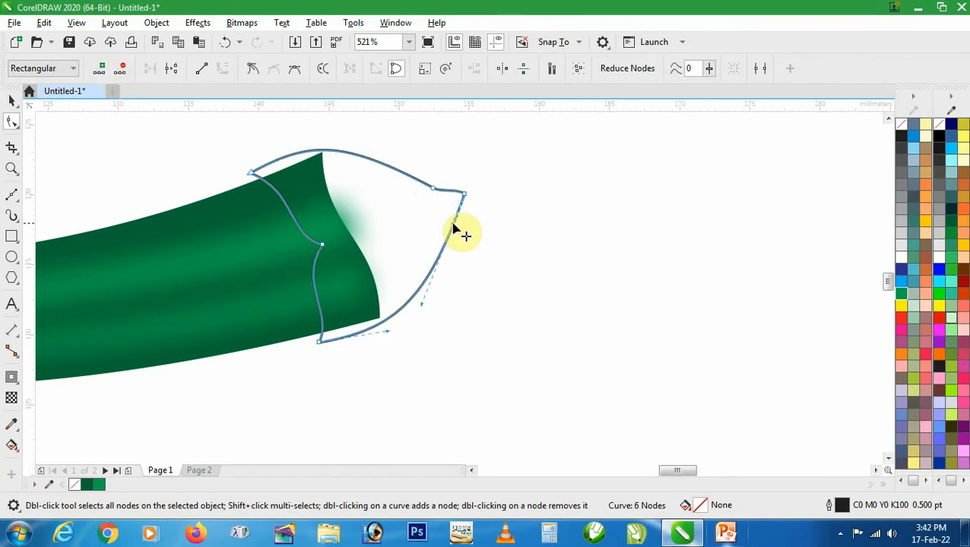
left_click_drag(452, 223, 445, 223)
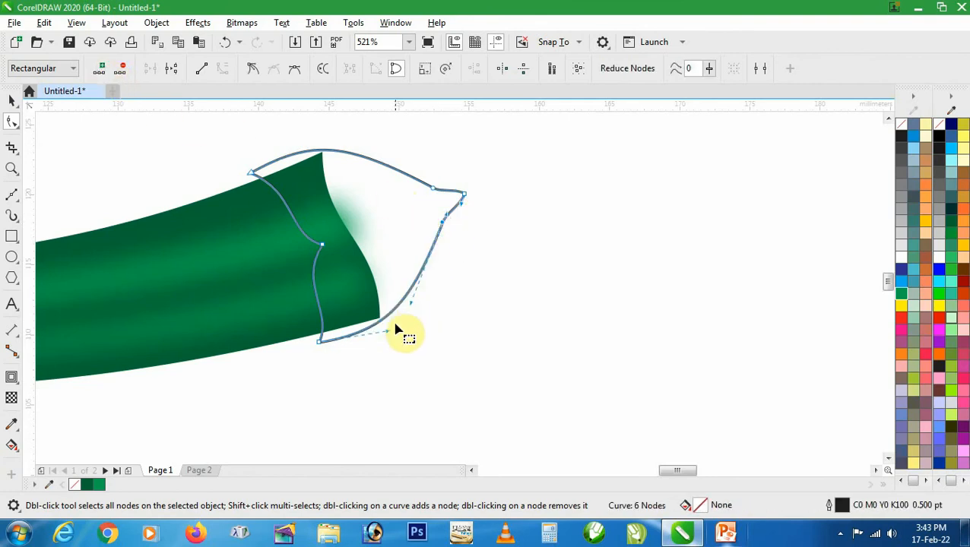
Smooth the outline's lower right and upper edges by adjusting their curve handles
left_click_drag(411, 310, 415, 301)
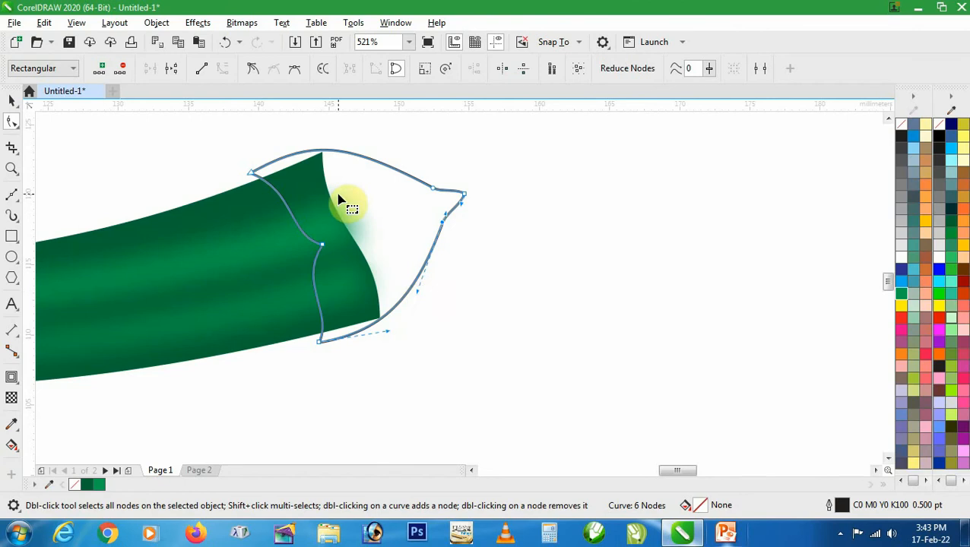
left_click_drag(222, 154, 258, 178)
left_click_drag(310, 144, 336, 145)
key("space")
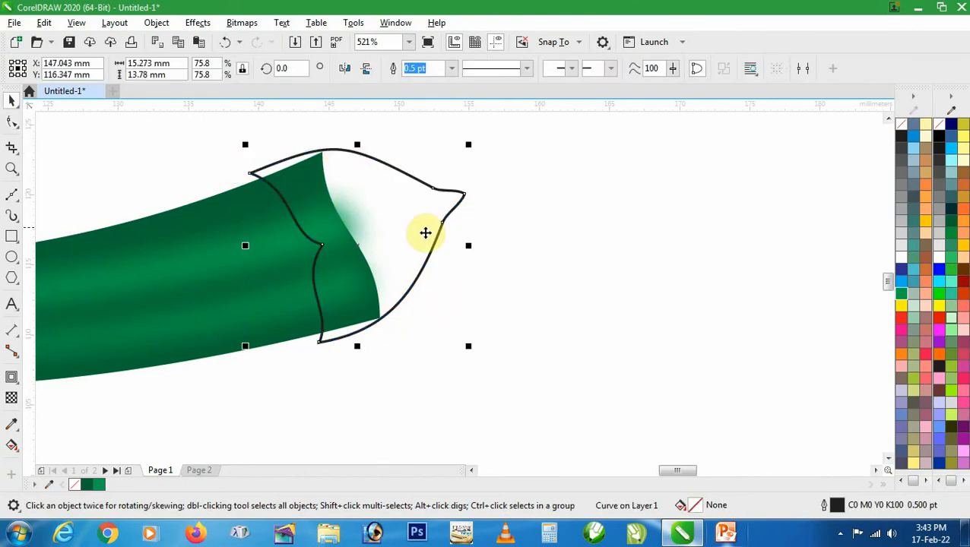
Draw a circle about 13.3 mm in diameter and place it above the cap outline with its edge touching the pointed tip
key("h")
left_click_drag(370, 295, 385, 335)
key("space")
left_click(14, 262)
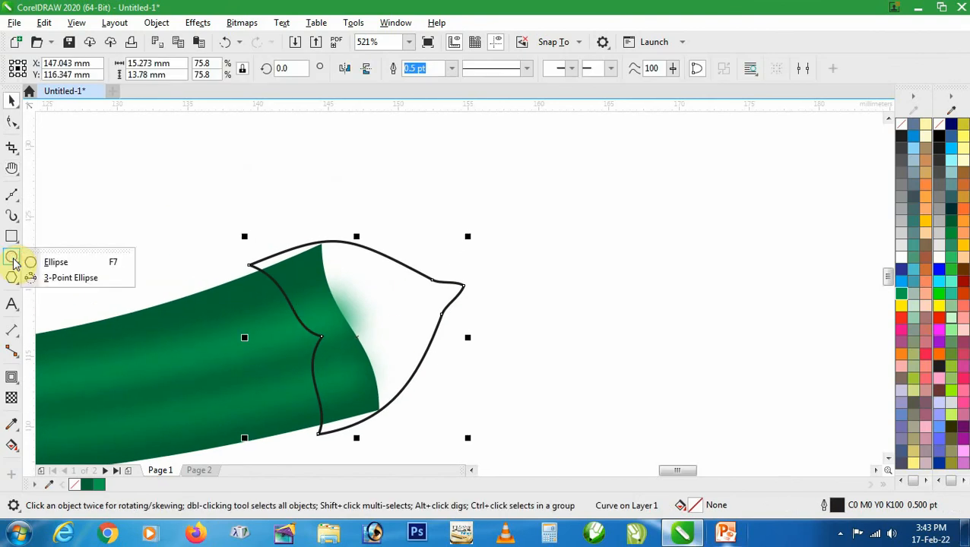
left_click(53, 261)
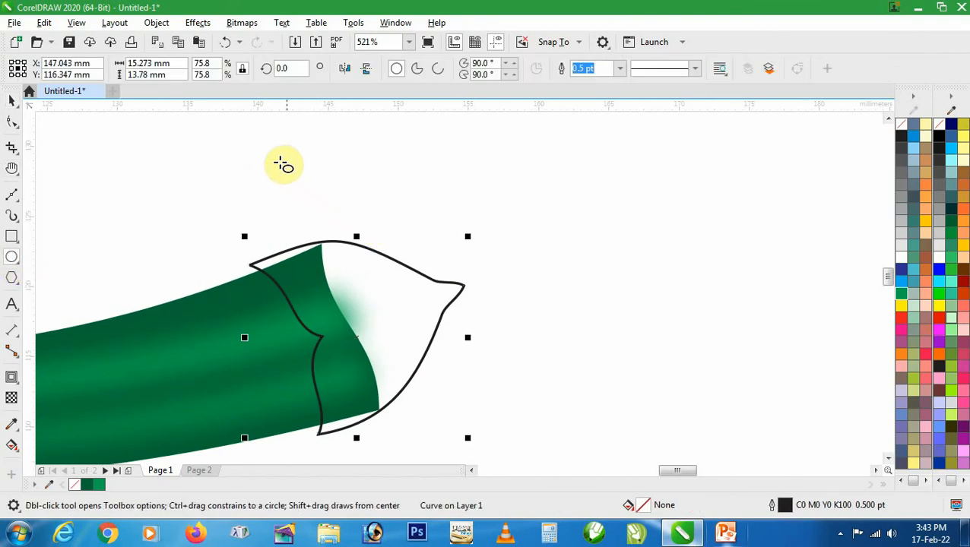
left_click_drag(279, 160, 458, 303)
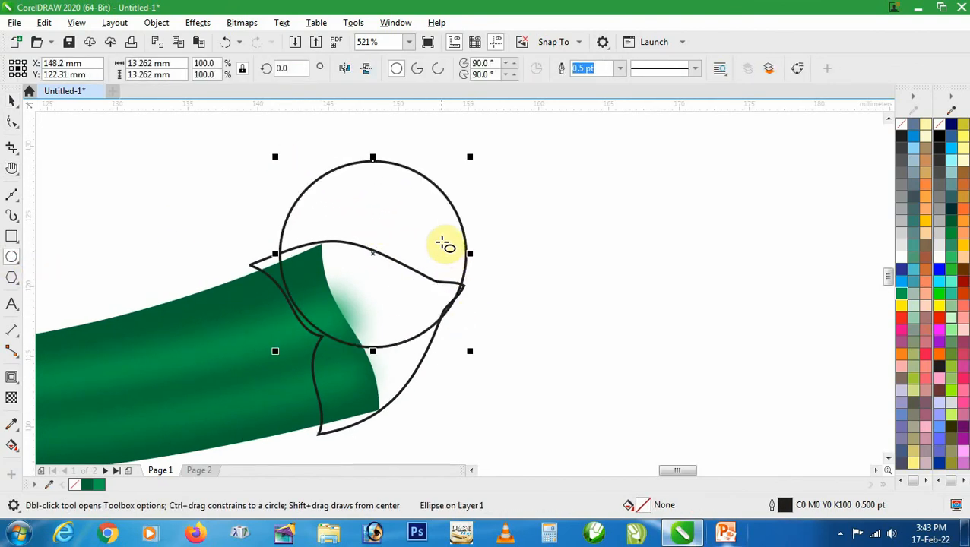
key("space")
left_click_drag(443, 244, 471, 211)
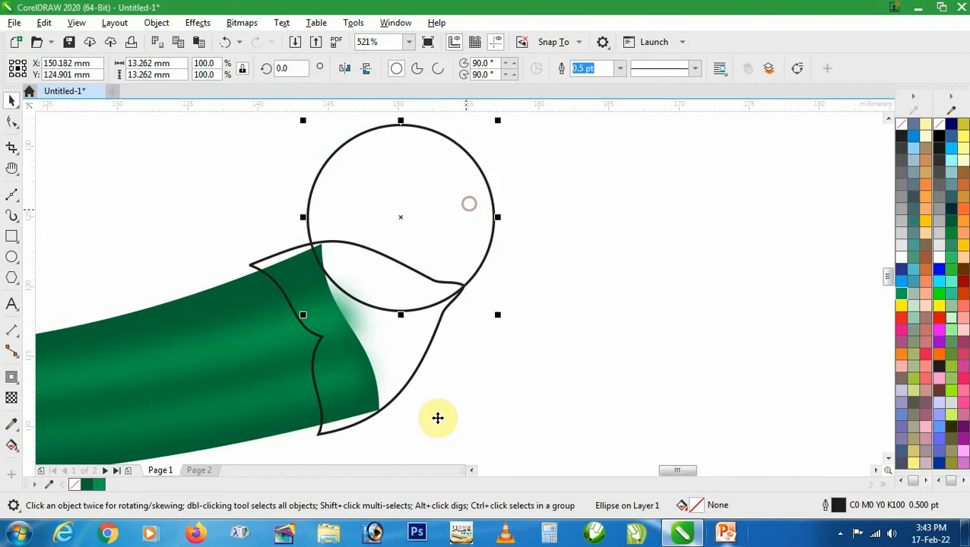
Convert the circle above the cap to an open arc and set its outline width to 1.5 pt
left_click(439, 68)
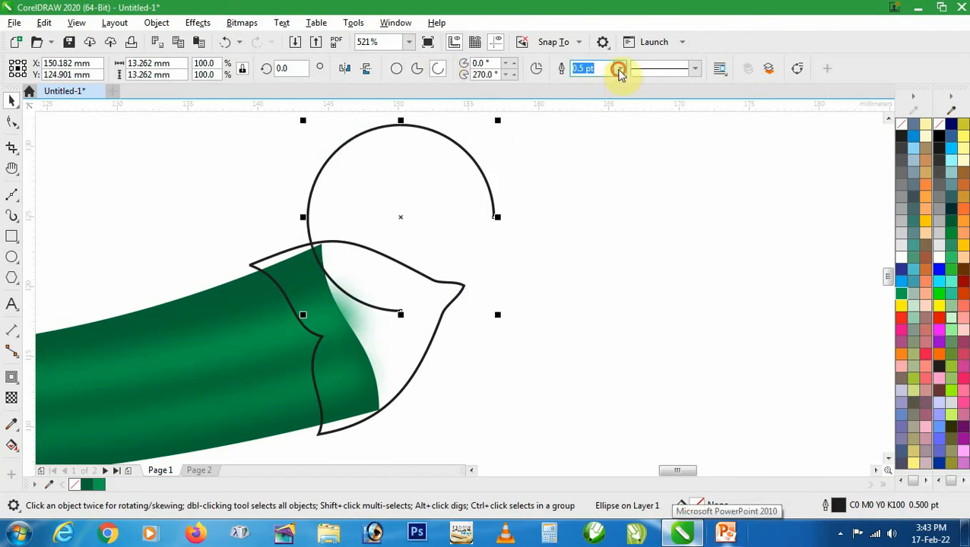
left_click(620, 70)
left_click(585, 137)
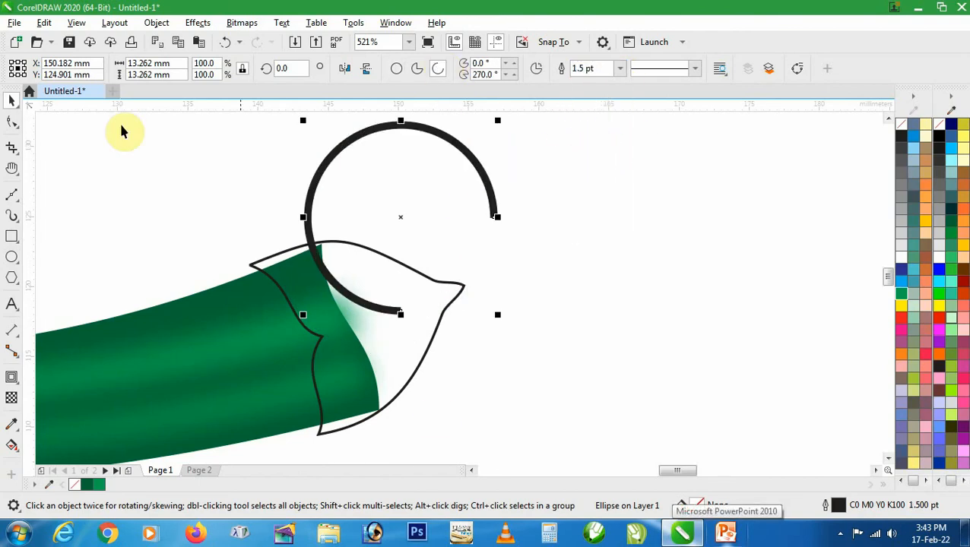
Shorten the arc to a stem about 9.2 mm tall rising from the cap's tip and convert its outline to an object
left_click(12, 121)
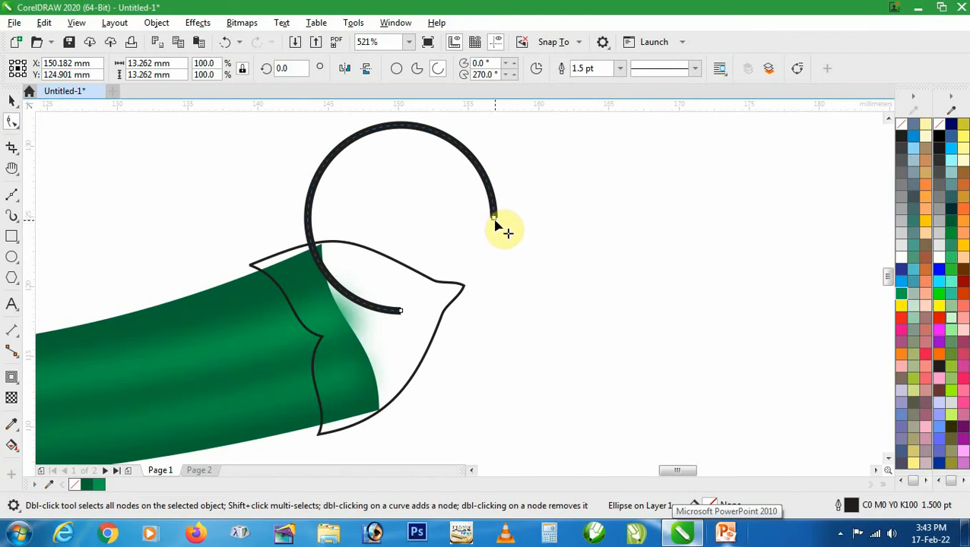
left_click_drag(495, 221, 463, 292)
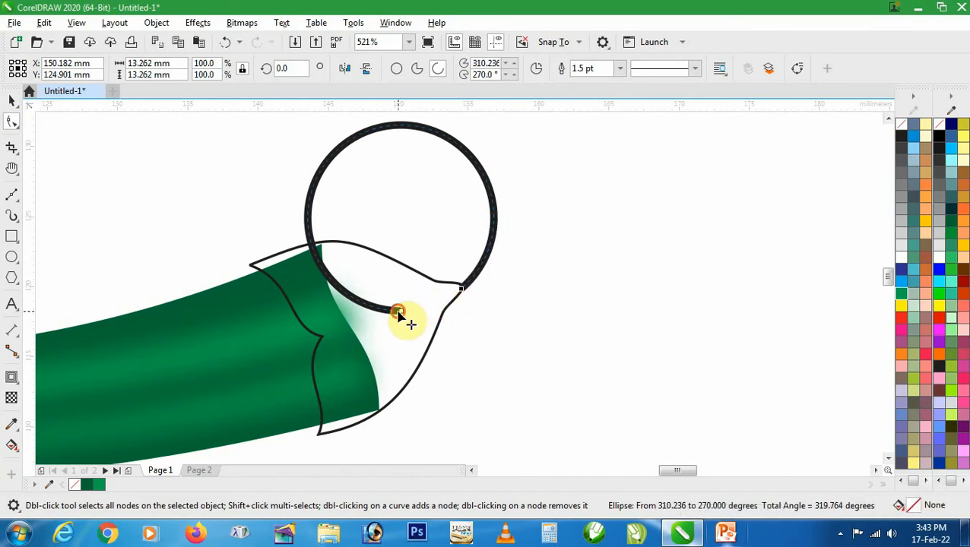
left_click_drag(401, 312, 509, 134)
key("space")
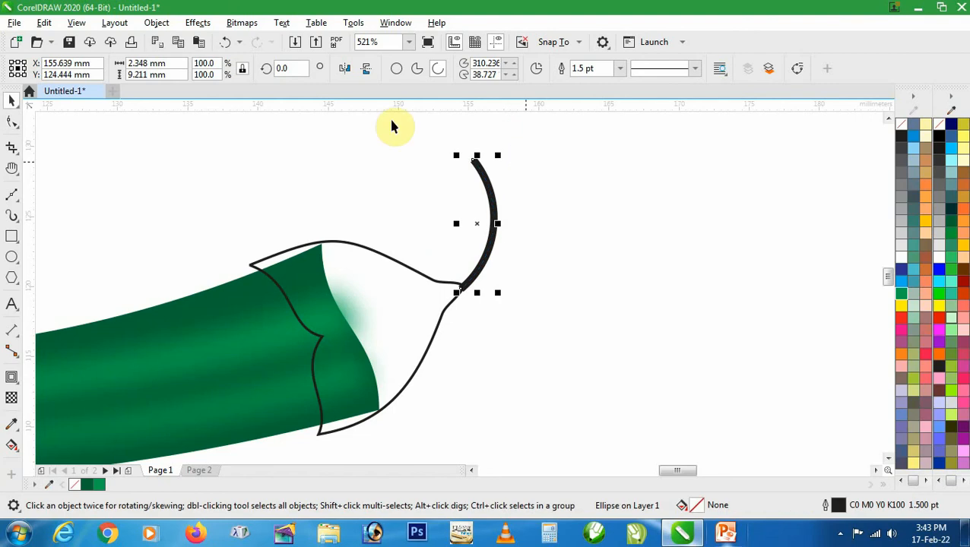
left_click(157, 23)
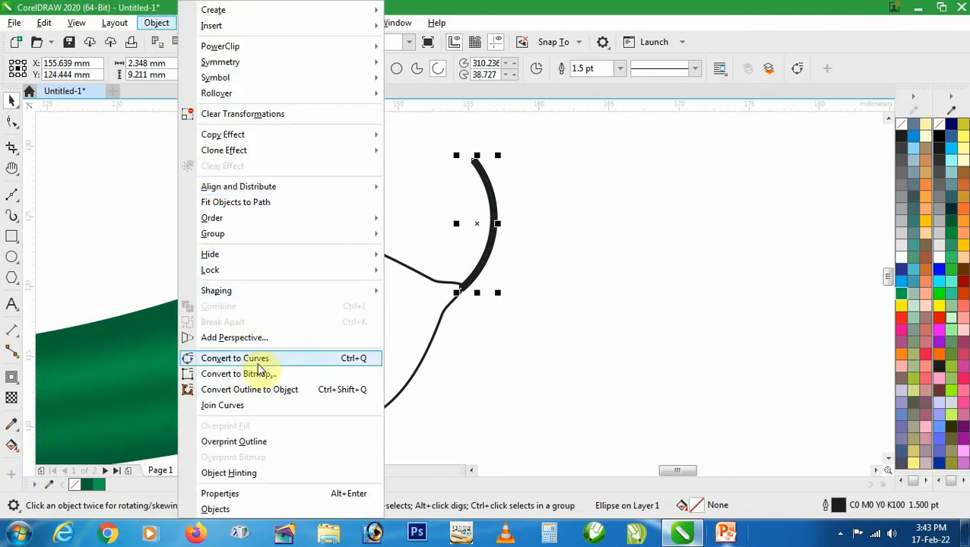
left_click(264, 390)
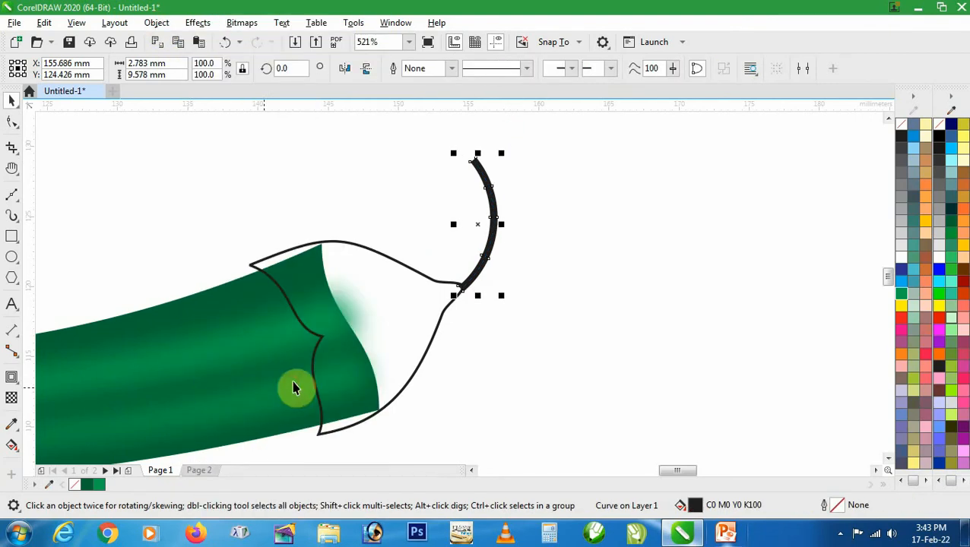
Convert the stem's flat upper end to a curve and bulge it outward into a rounded end
key("z")
left_click_drag(450, 152, 516, 186)
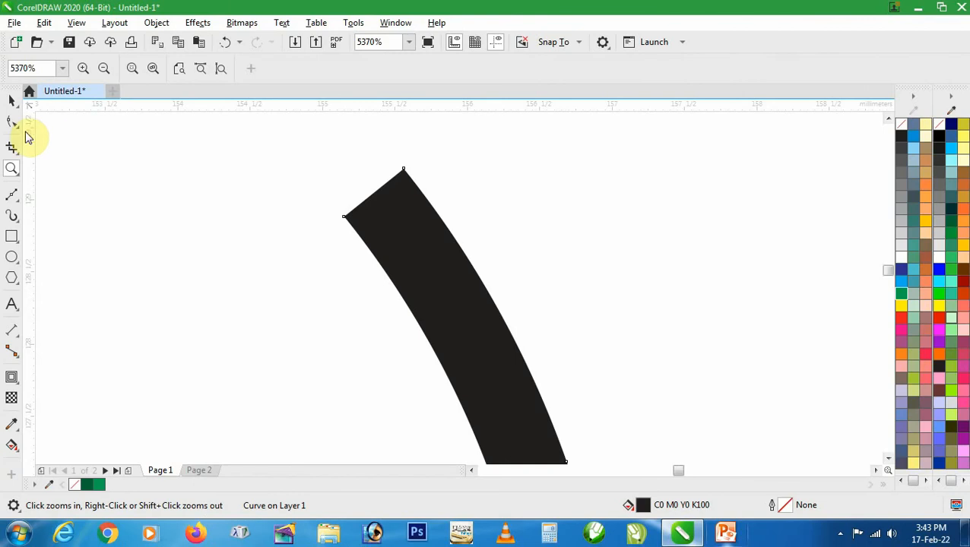
left_click(12, 122)
left_click_drag(291, 139, 447, 240)
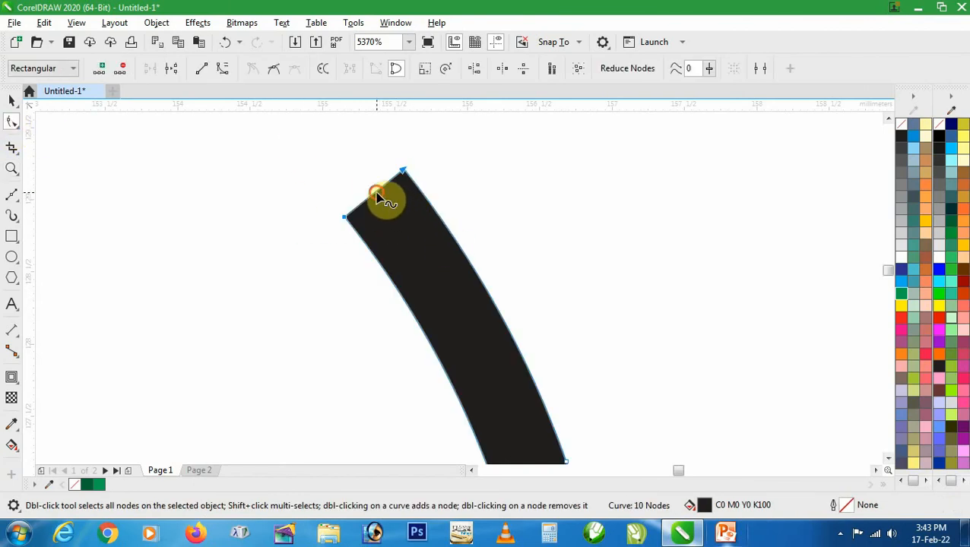
left_click(222, 68)
left_click_drag(375, 209, 321, 169)
left_click_drag(384, 184, 383, 146)
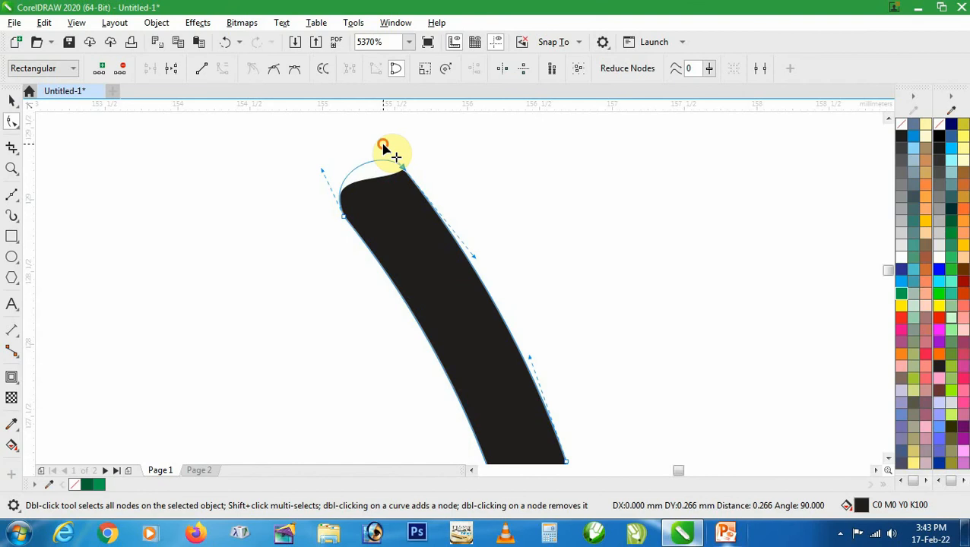
key("space")
Weld the stem and the cap outline into one shape
scroll(438, 215, "down", 5)
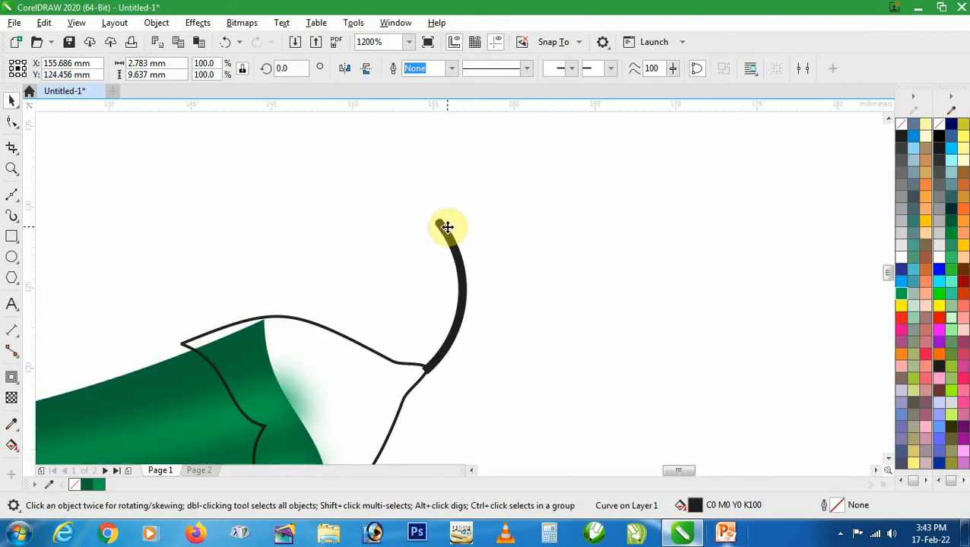
left_click(385, 372, "shift")
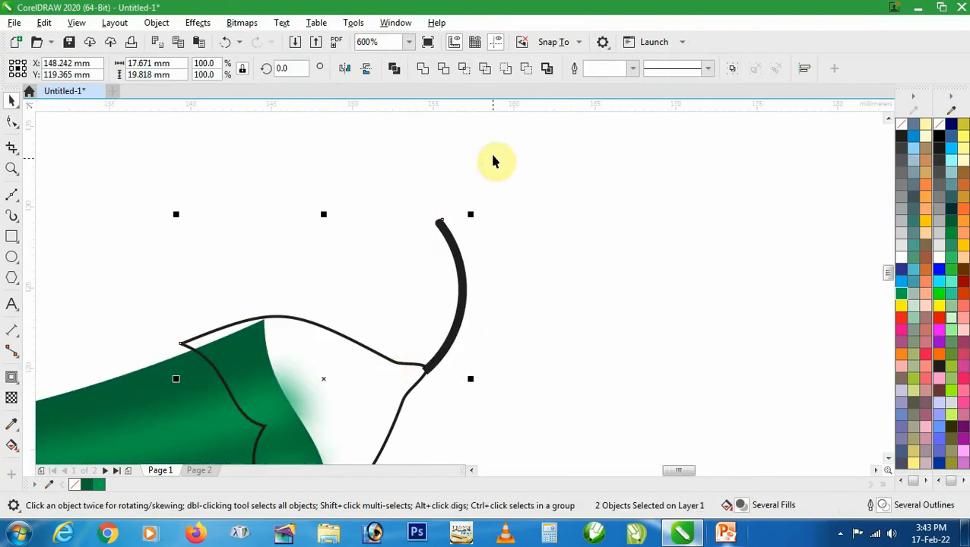
left_click(423, 70)
Fill the welded cap and stem with dark green (C93 M32 Y100 K27) and remove the outline
scroll(469, 251, "down", 2)
key("z")
left_click_drag(263, 193, 614, 421)
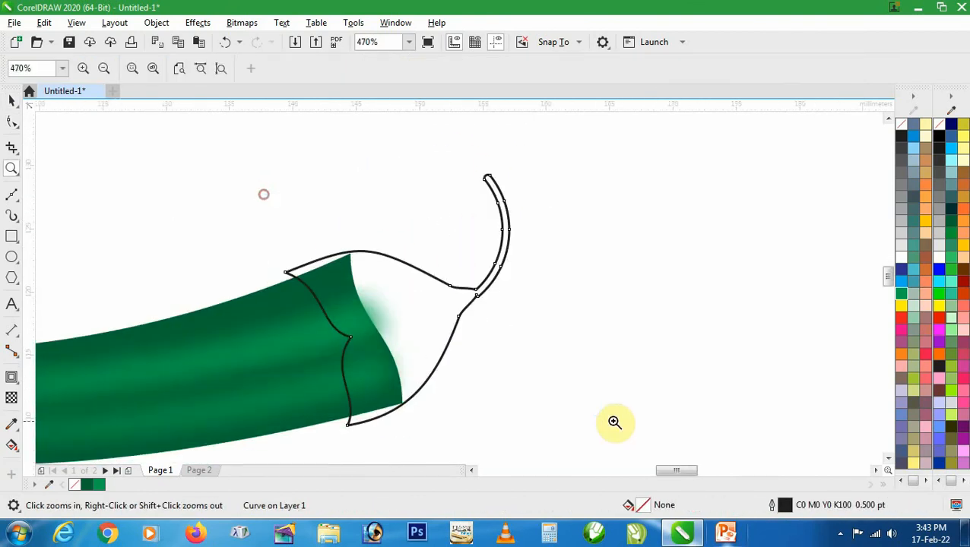
key("space")
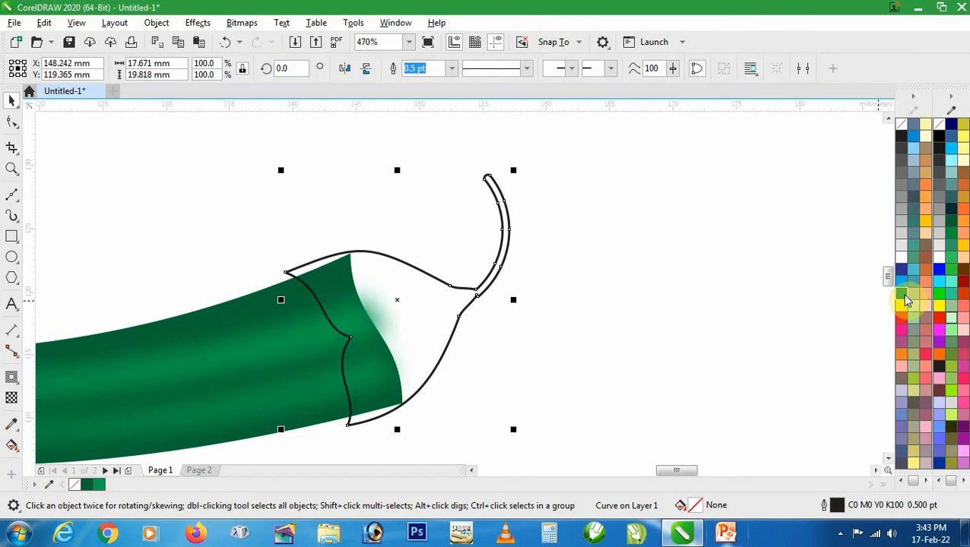
left_click_drag(905, 300, 882, 341)
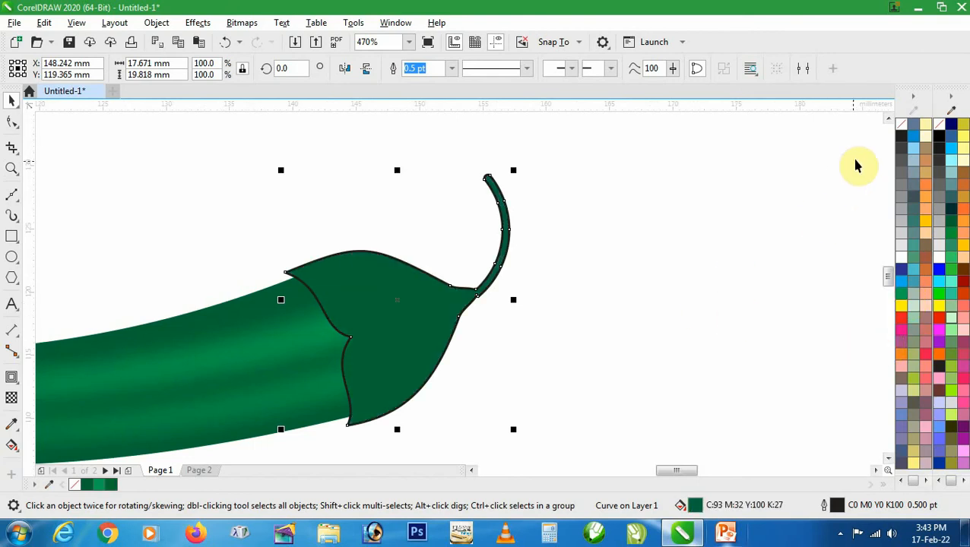
right_click(900, 125)
left_click(612, 253)
Delete the corner nodes on both sides where the stem meets the cap to smooth the junction
key("z")
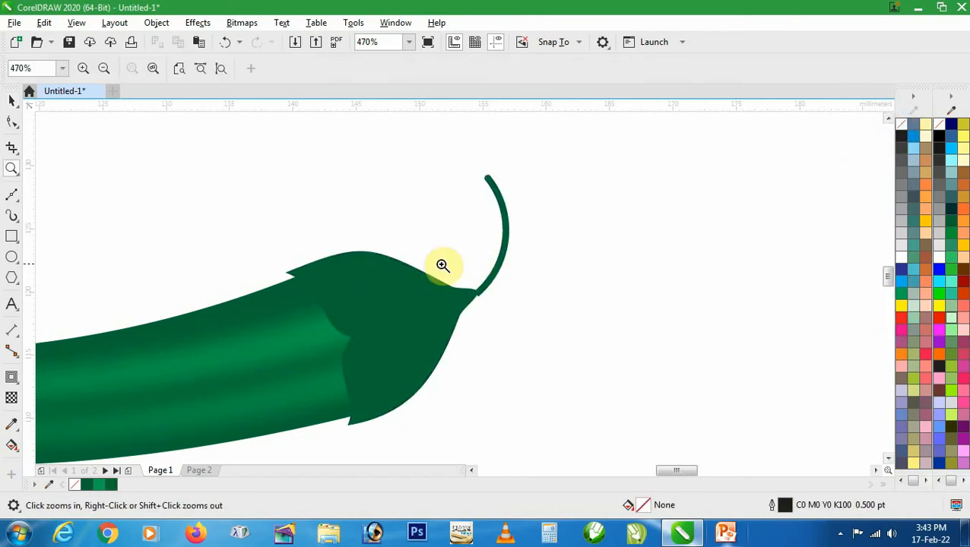
left_click(443, 266)
key("space")
left_click(403, 260)
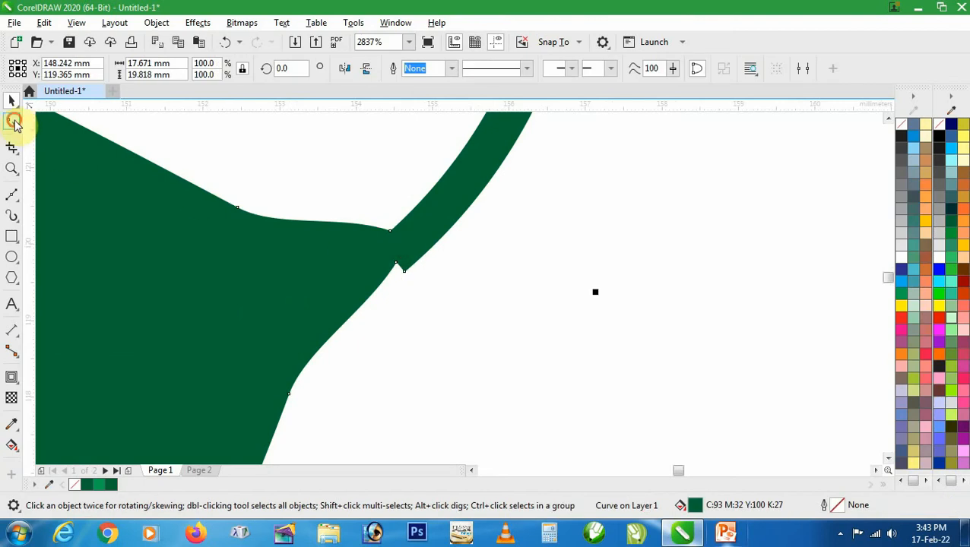
left_click(14, 121)
left_click_drag(369, 257, 419, 303)
key("Delete")
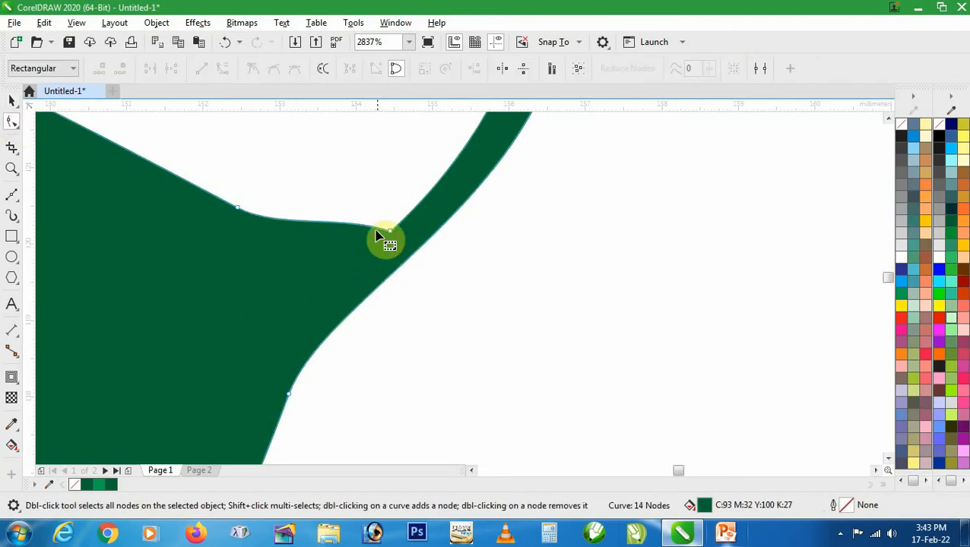
left_click_drag(370, 210, 394, 241)
key("Delete")
key("space")
scroll(443, 249, "down", 1)
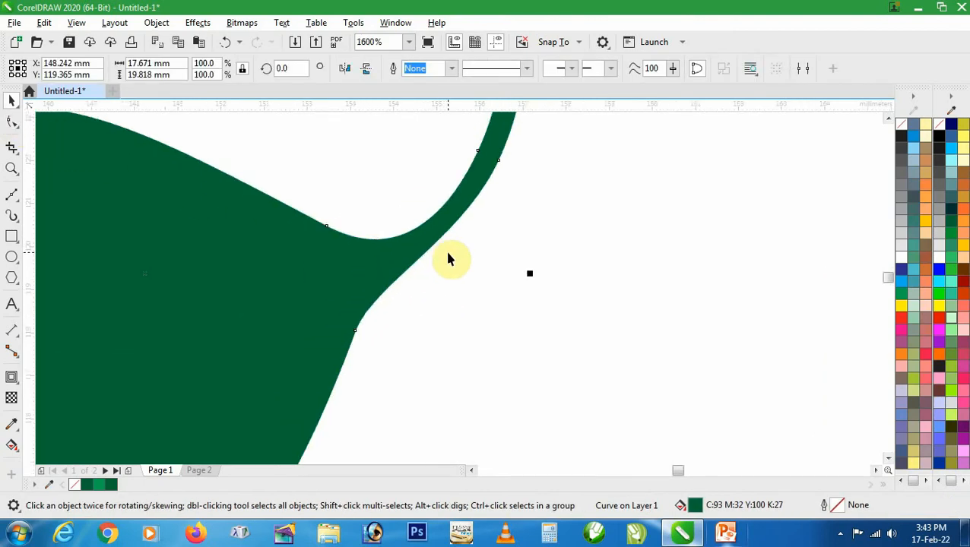
scroll(449, 259, "down", 3)
left_click(496, 273)
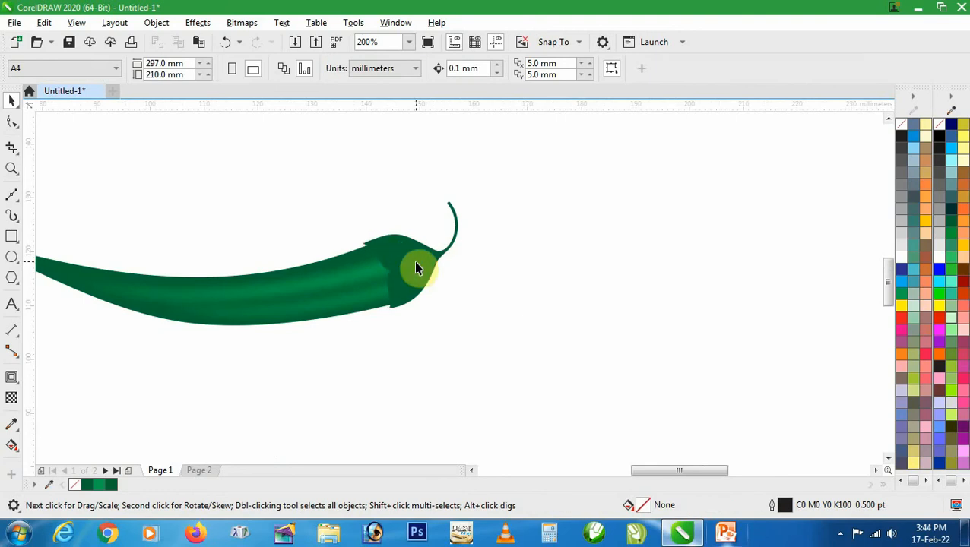
Draw a square about 17.7 mm wide beside the stem and rotate it 45 degrees
key("h")
left_click_drag(461, 271, 478, 259)
key("z")
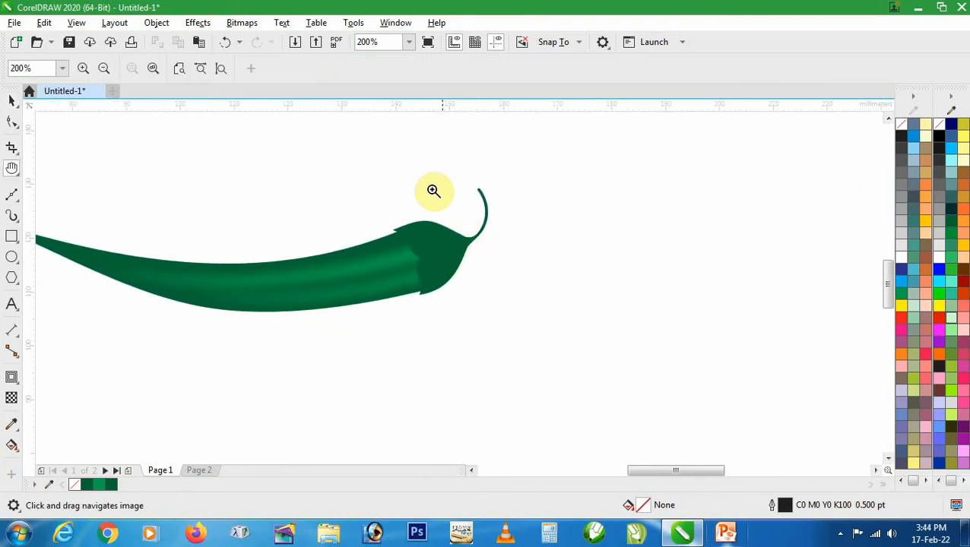
left_click_drag(439, 182, 678, 319)
key("space")
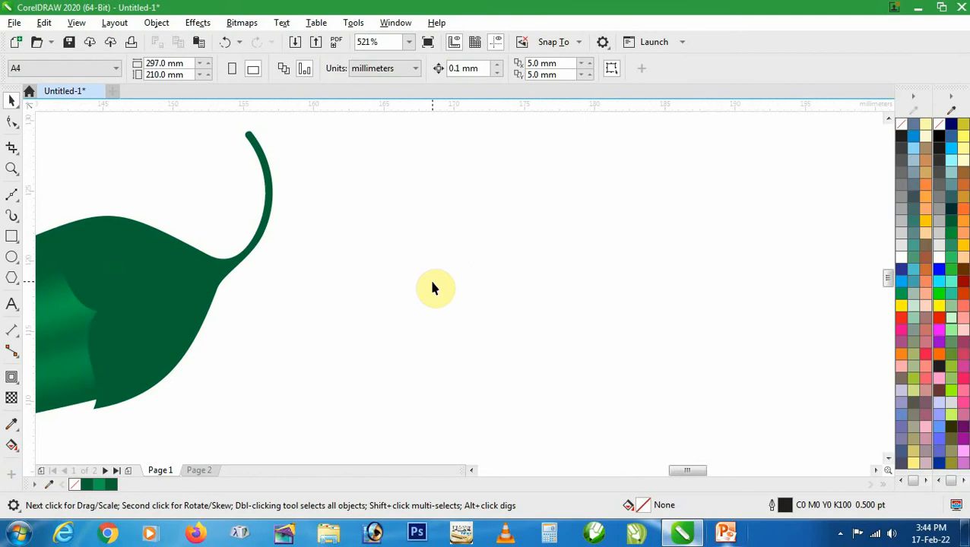
left_click(11, 236)
left_click_drag(385, 199, 608, 446)
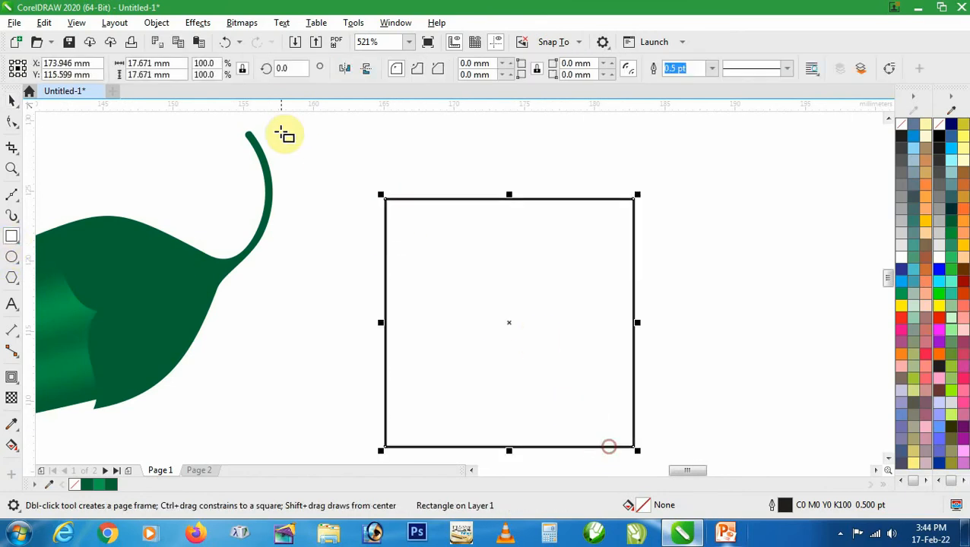
type("45")
key("Return")
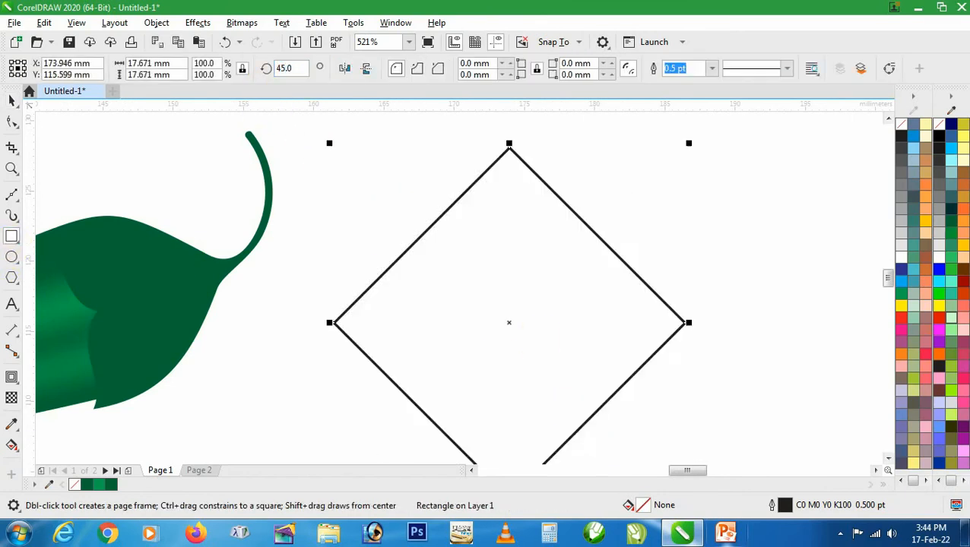
Convert the rotated square to curves, including its sides, and delete its left and right corner nodes to round it
key("F3")
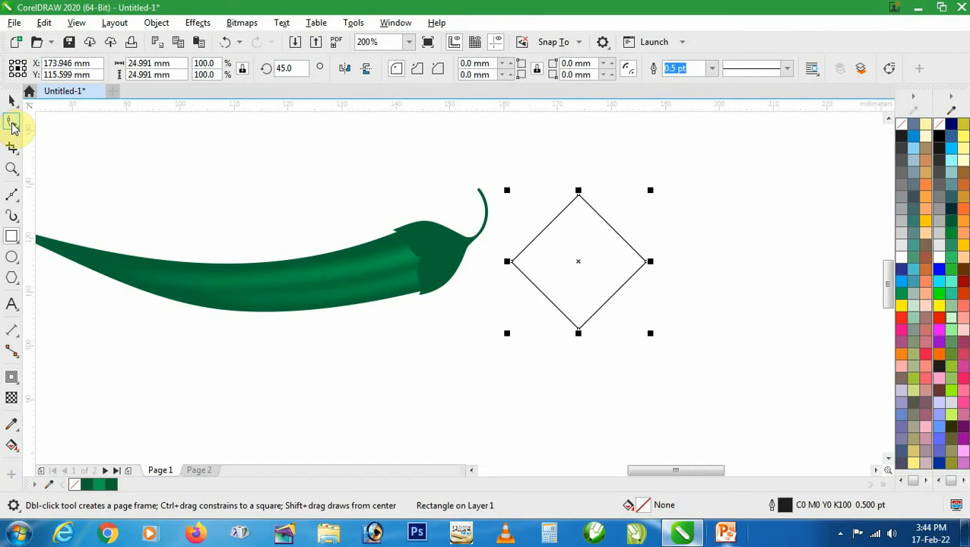
left_click(157, 23)
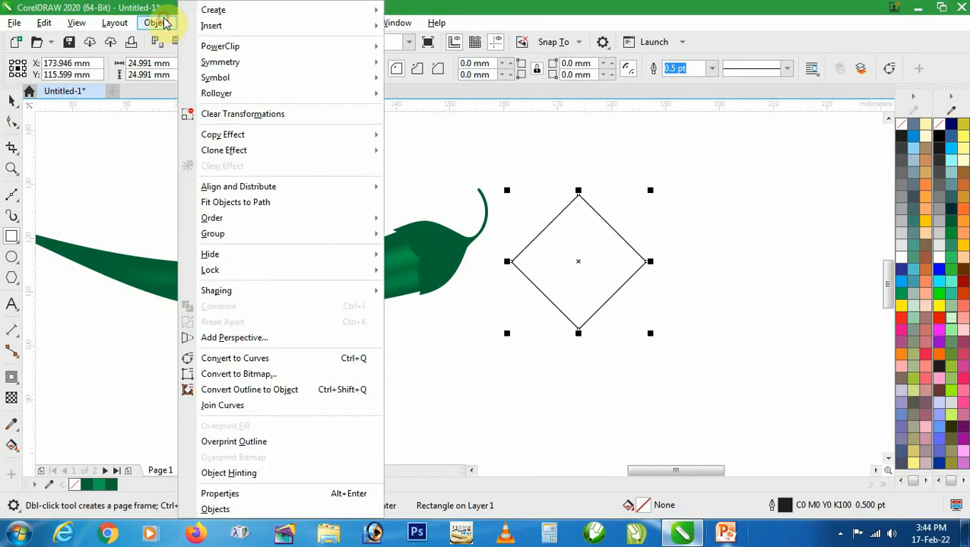
left_click(244, 360)
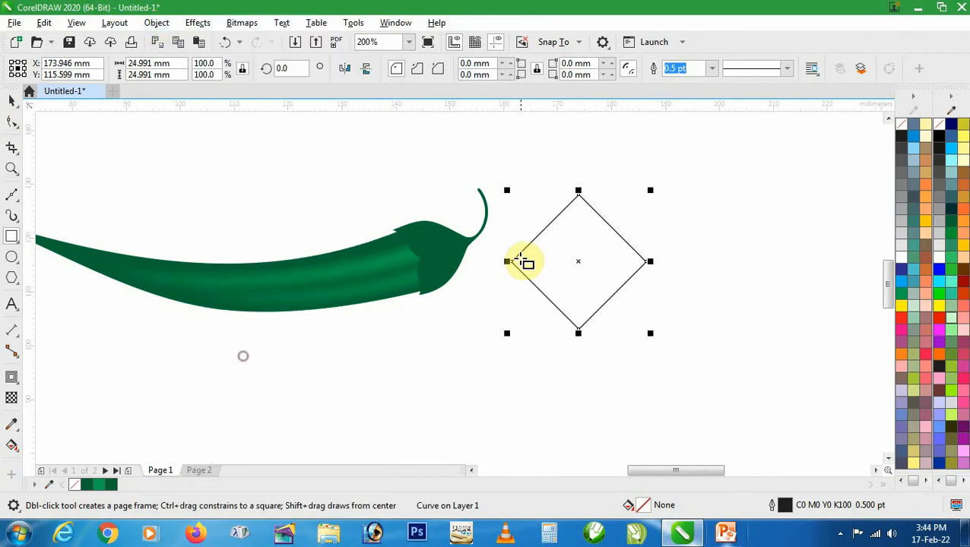
key("z")
left_click(597, 280)
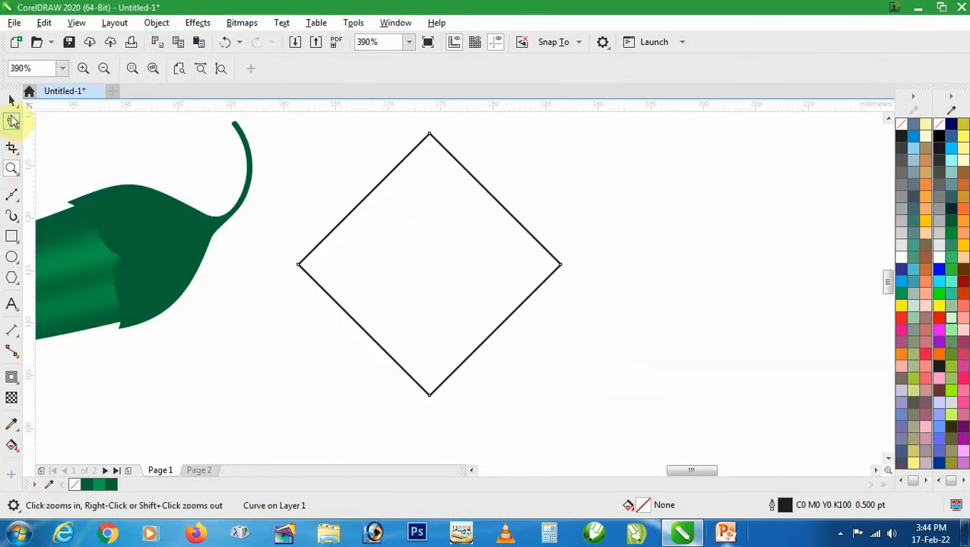
left_click(12, 120)
left_click_drag(277, 244, 579, 281)
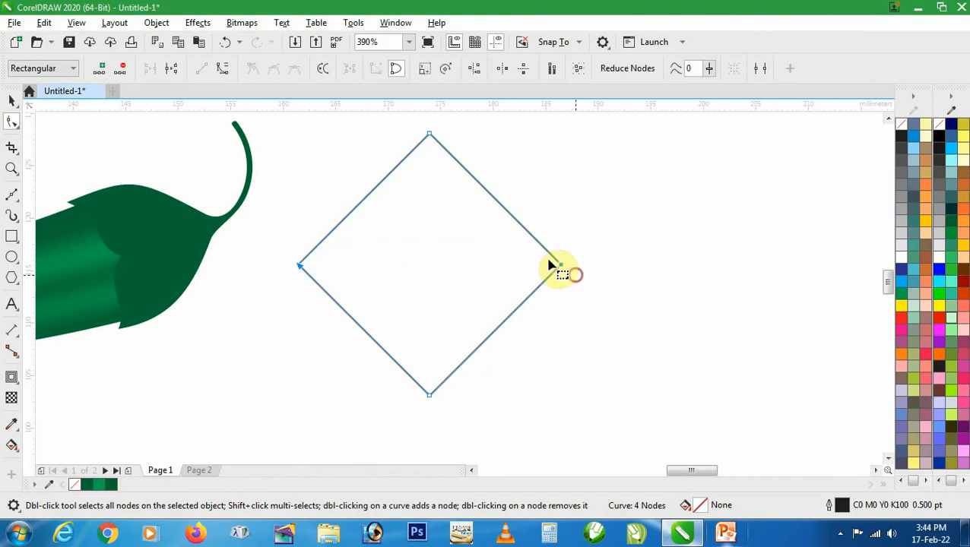
left_click(221, 71)
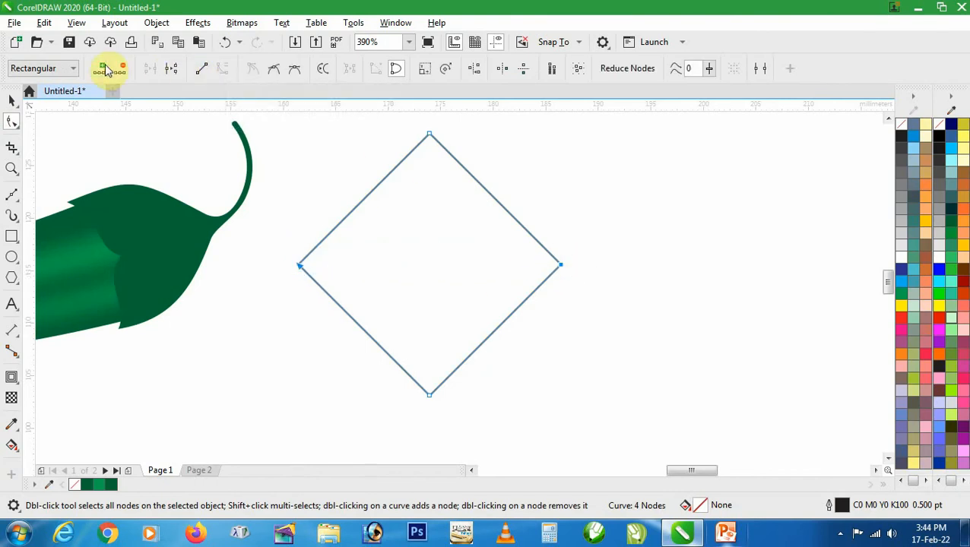
left_click(121, 70)
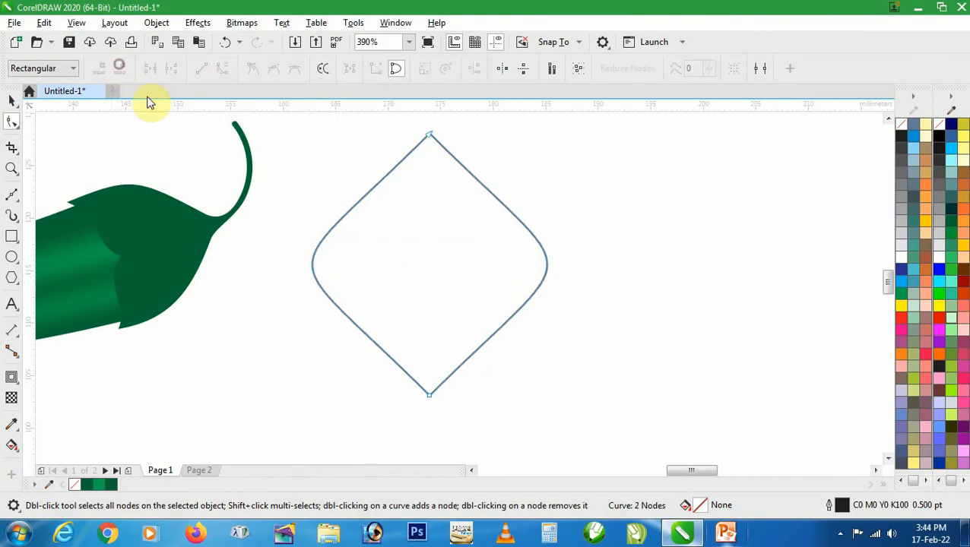
Make the shape's upper node symmetrical and pull the lower and upper nodes outward to form a tall teardrop
left_click_drag(378, 123, 470, 154)
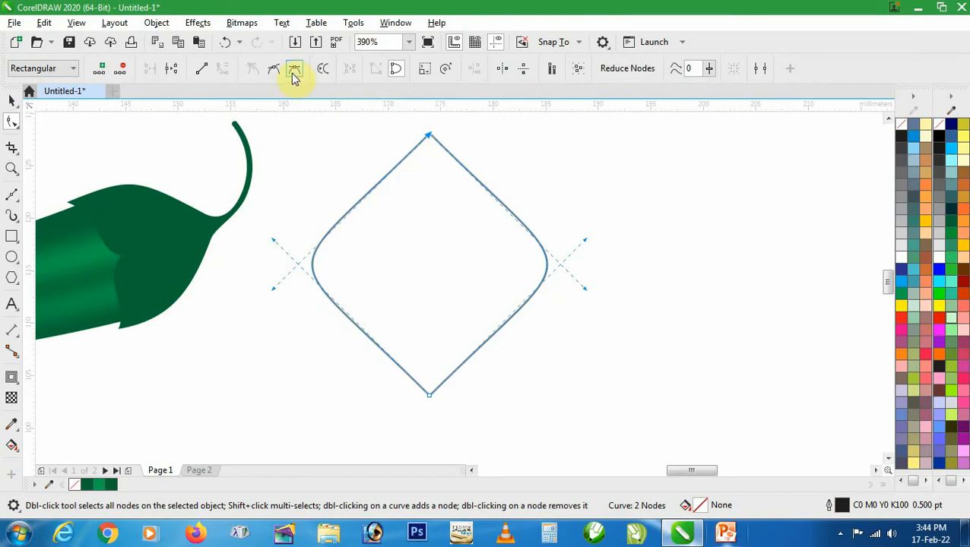
left_click(294, 71)
scroll(430, 399, "down", 2)
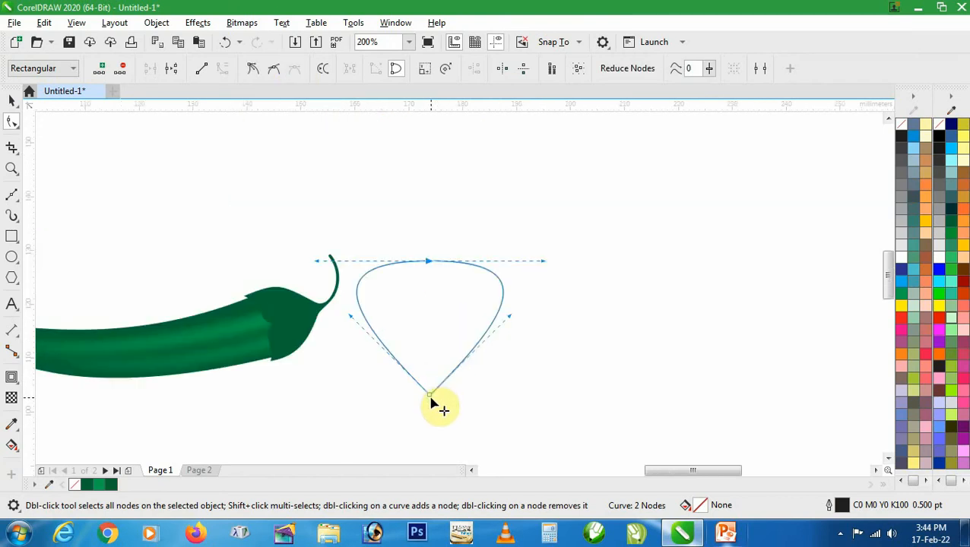
left_click_drag(430, 399, 423, 449)
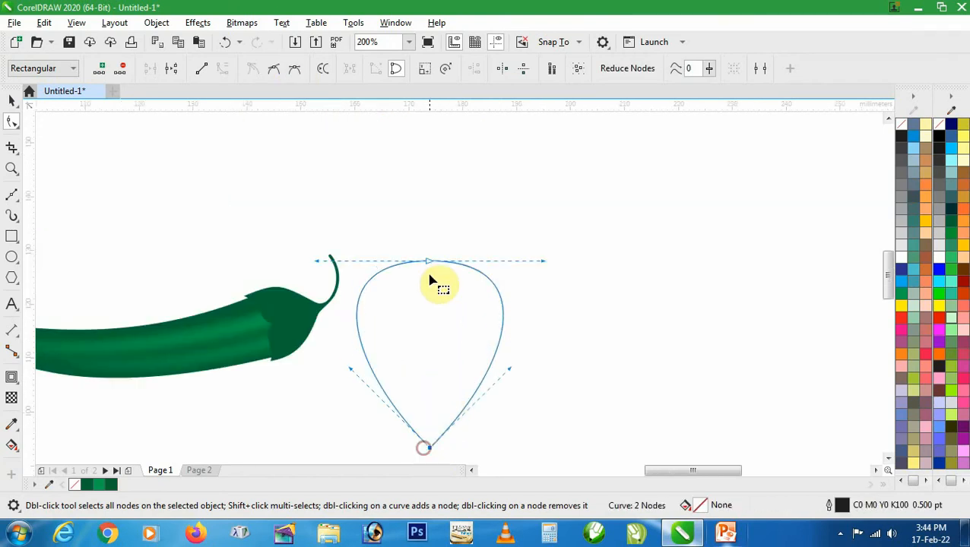
left_click_drag(429, 263, 430, 200)
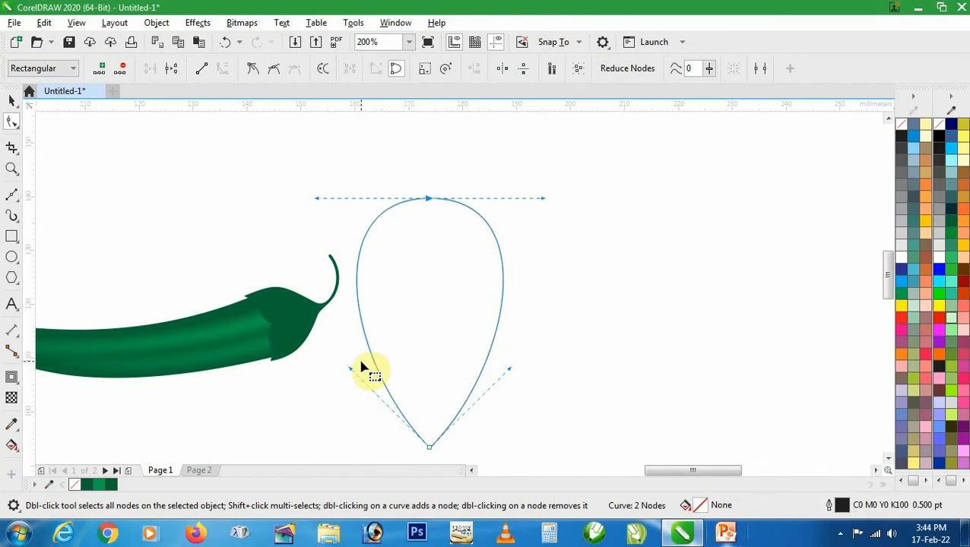
Pull the teardrop's lower handles inward to narrow its pointed end, and rotate it so the tip faces the chilli
left_click_drag(350, 372, 406, 367)
left_click_drag(507, 367, 506, 344)
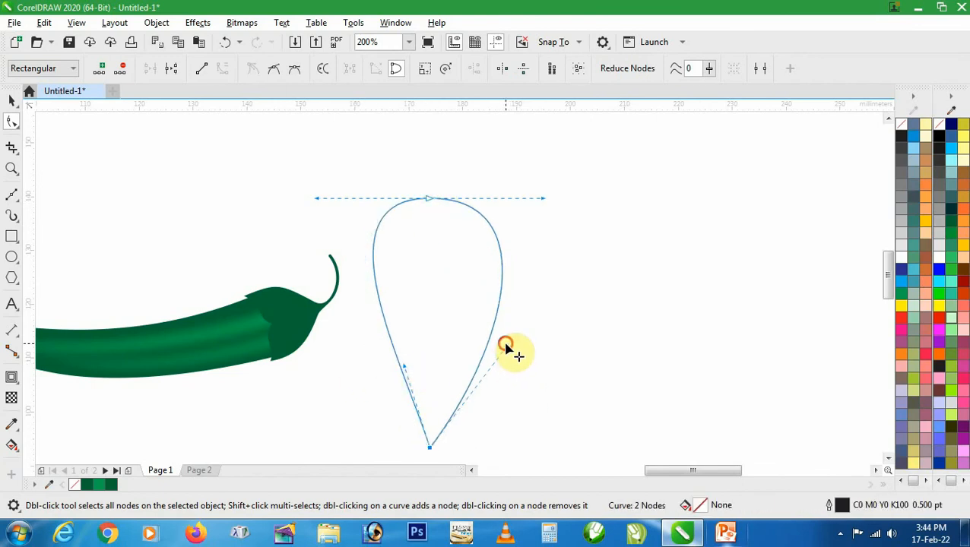
left_click_drag(542, 200, 547, 378)
key("space")
left_click(441, 210)
left_click_drag(562, 338, 666, 342)
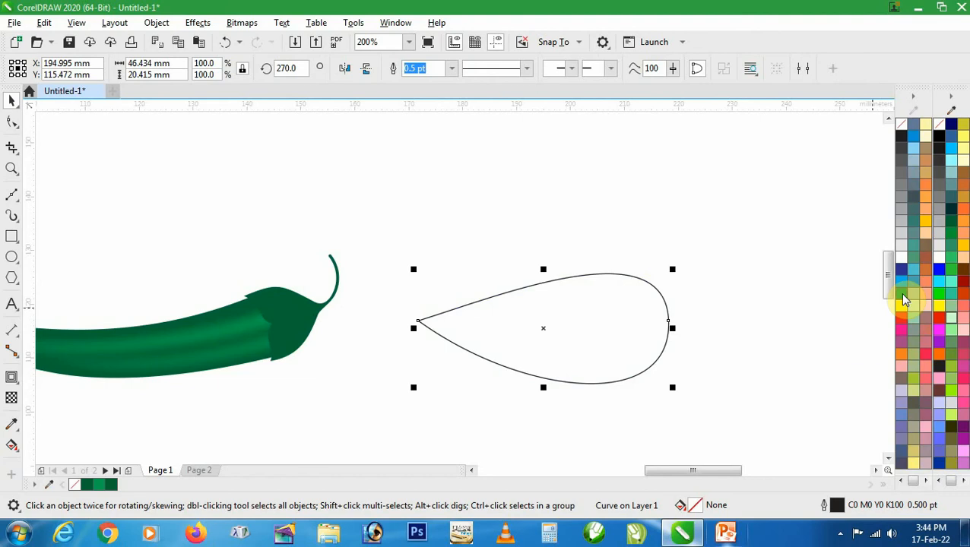
Fill the teardrop dark green with no outline, and squash it to a height of about 16.4 mm
left_click_drag(904, 299, 878, 338)
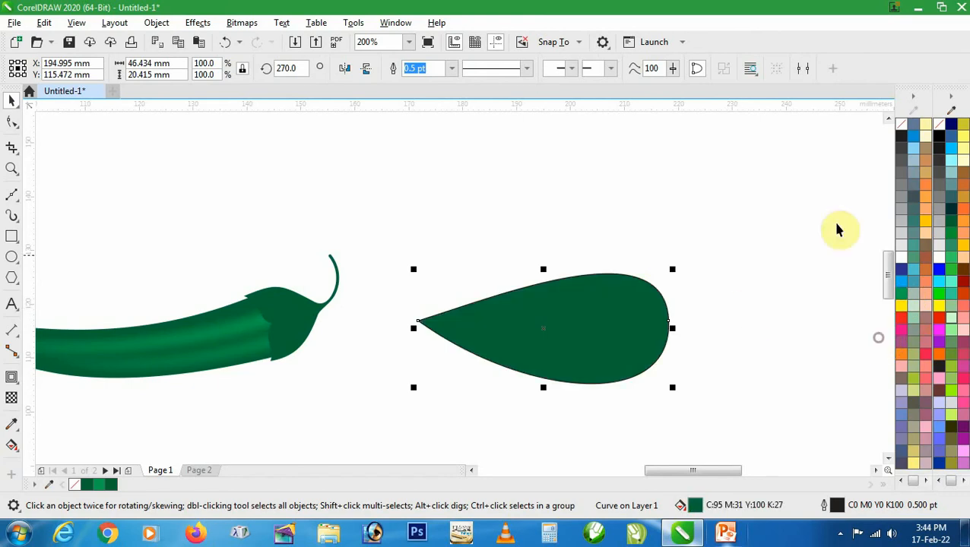
right_click(899, 133)
key("F2")
left_click(502, 287)
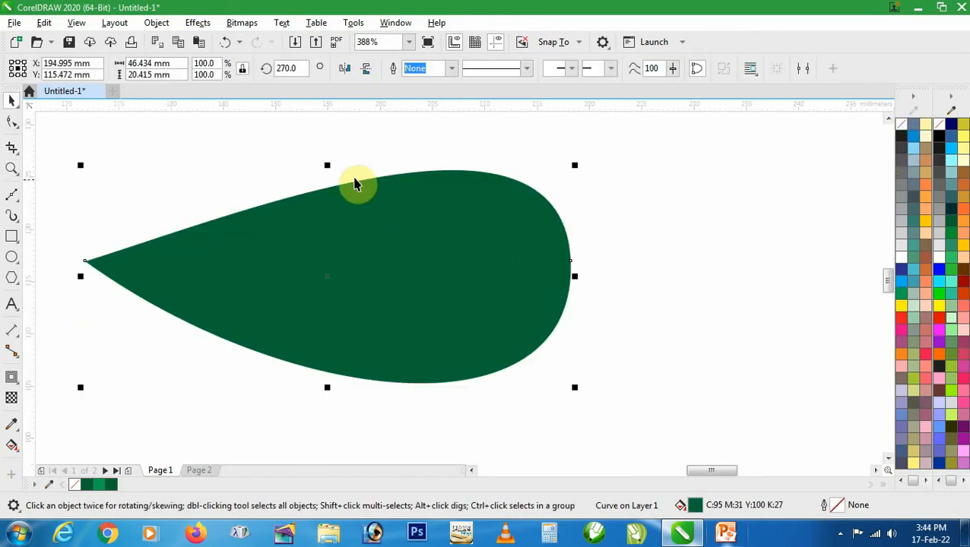
left_click_drag(326, 165, 327, 186)
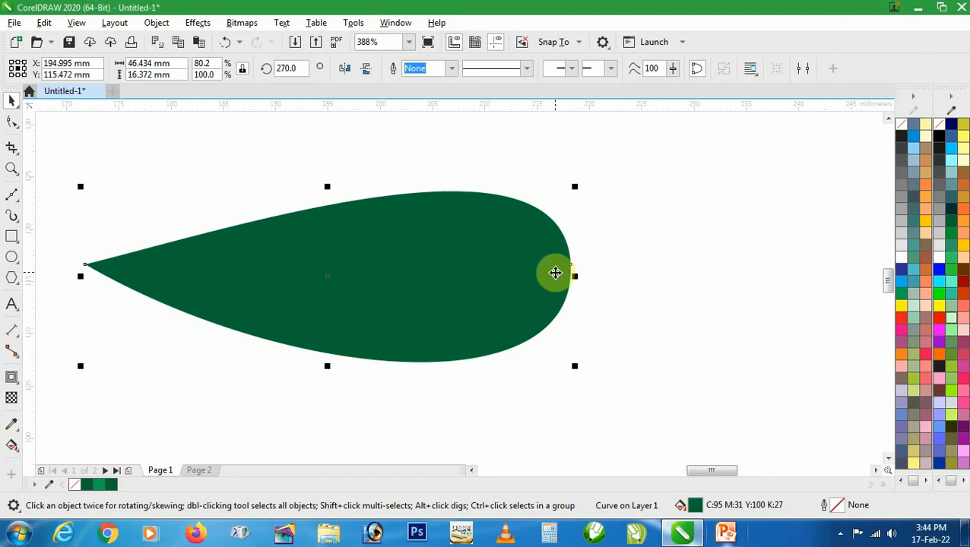
Draw a straight horizontal line about 43.2 mm long through the leaf with the Freehand tool as its midrib
left_click(9, 199)
left_click(46, 199)
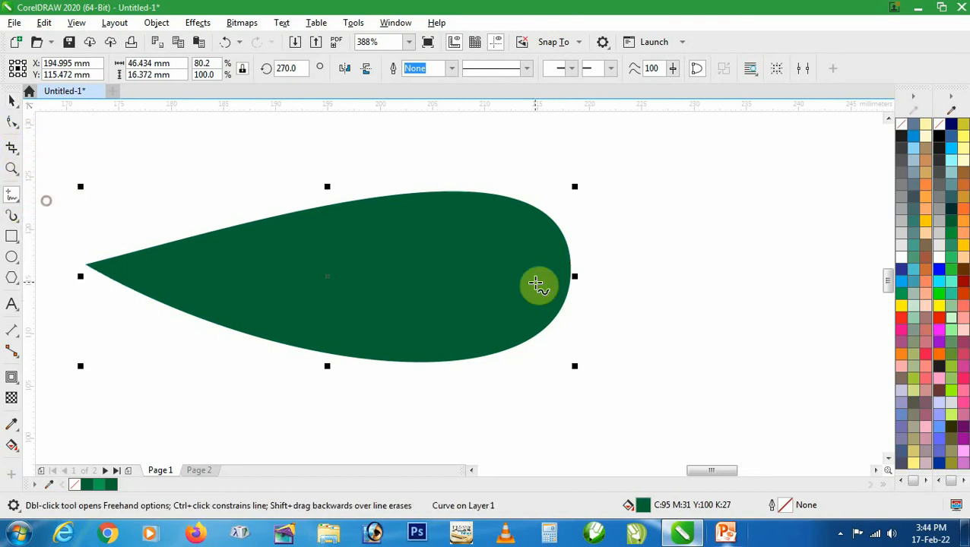
left_click(585, 276)
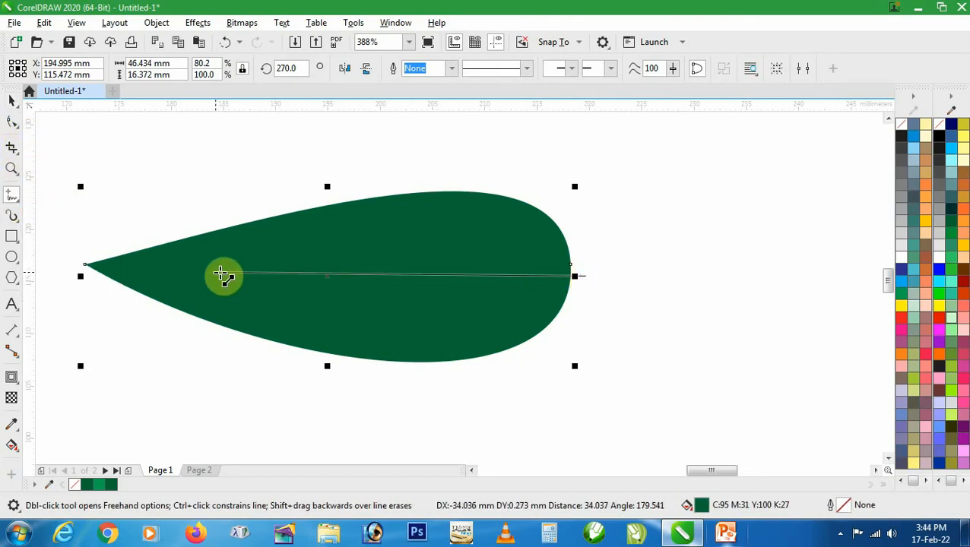
left_click(135, 275)
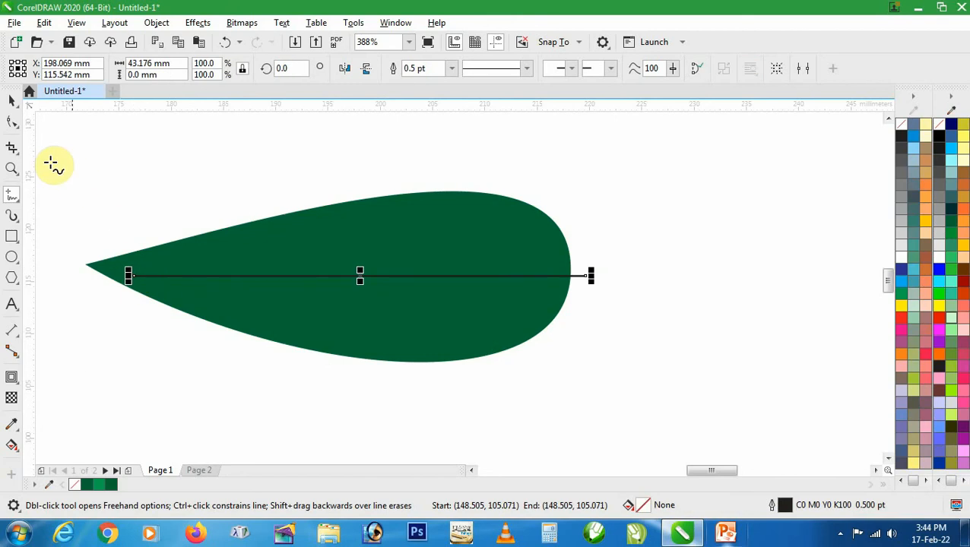
Convert the midrib line to a curve and bend its middle slightly downward
left_click(11, 121)
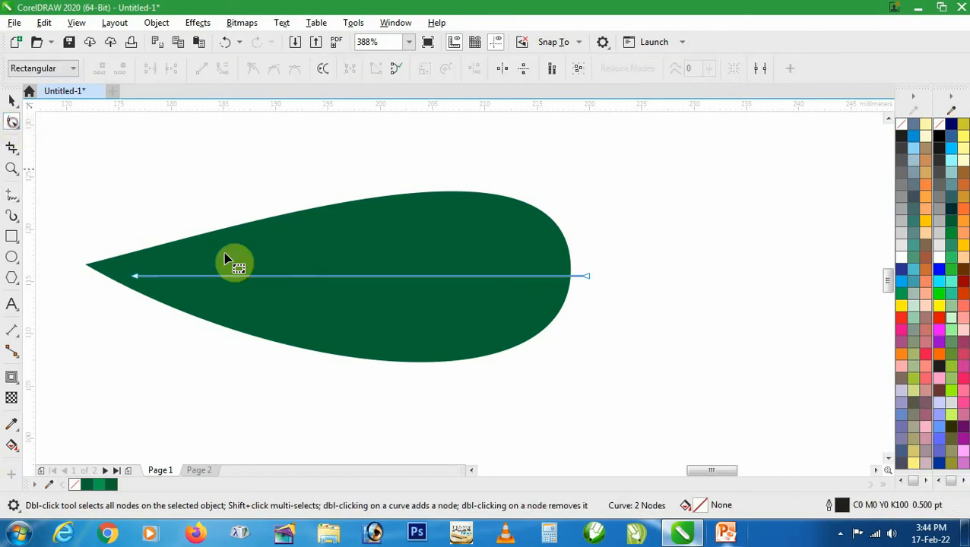
left_click(363, 276)
left_click(221, 68)
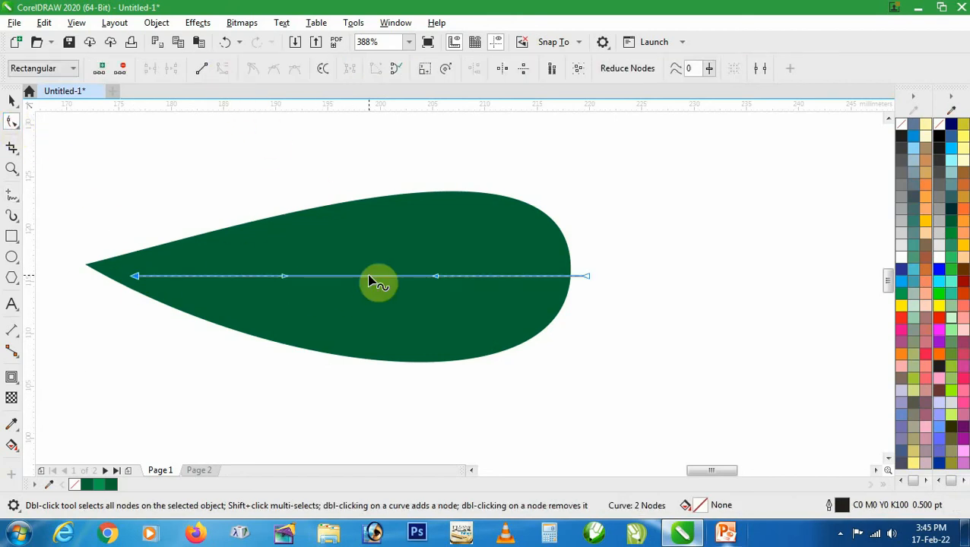
left_click_drag(369, 276, 370, 293)
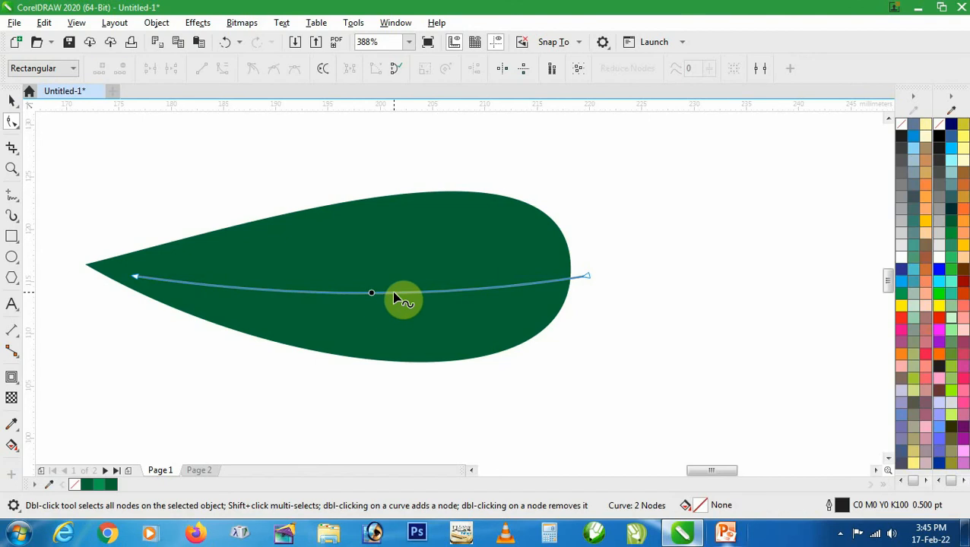
key("space")
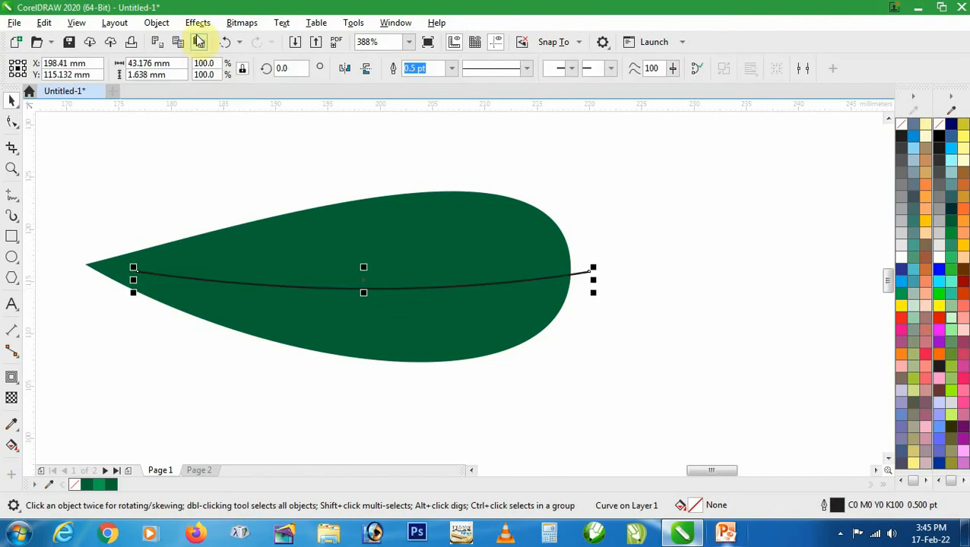
Apply the first default Artistic Media stroke to the midrib and set its width to 1.262 mm
left_click(199, 24)
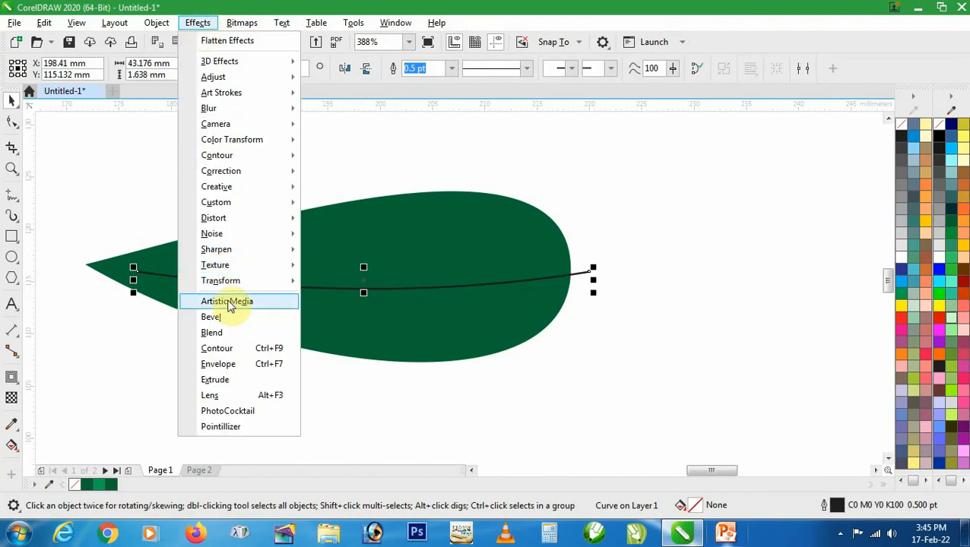
left_click(228, 301)
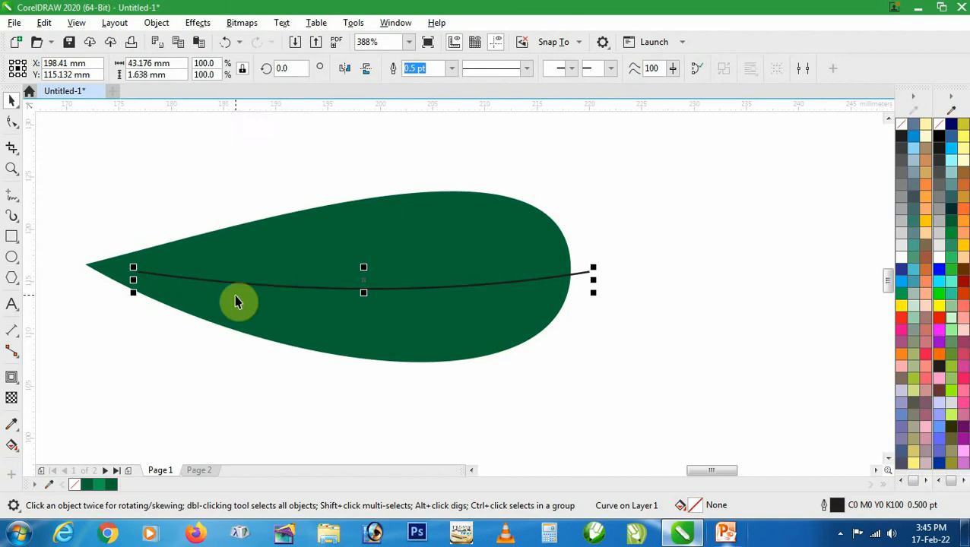
left_click(781, 286)
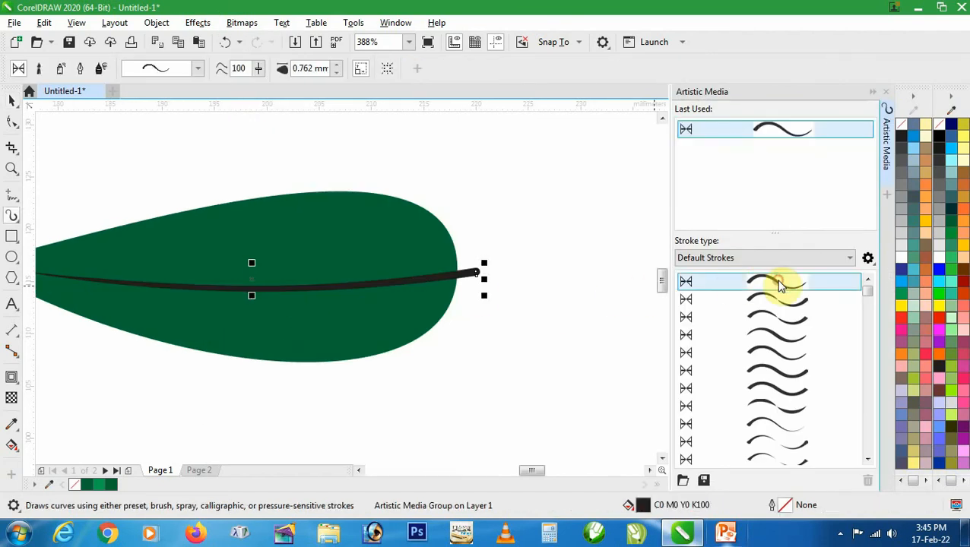
left_click(339, 65)
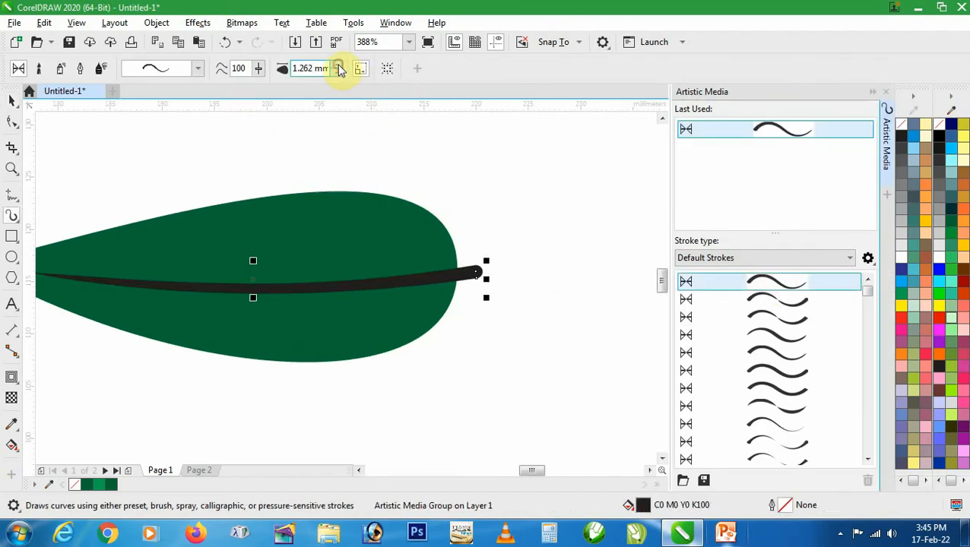
key("space")
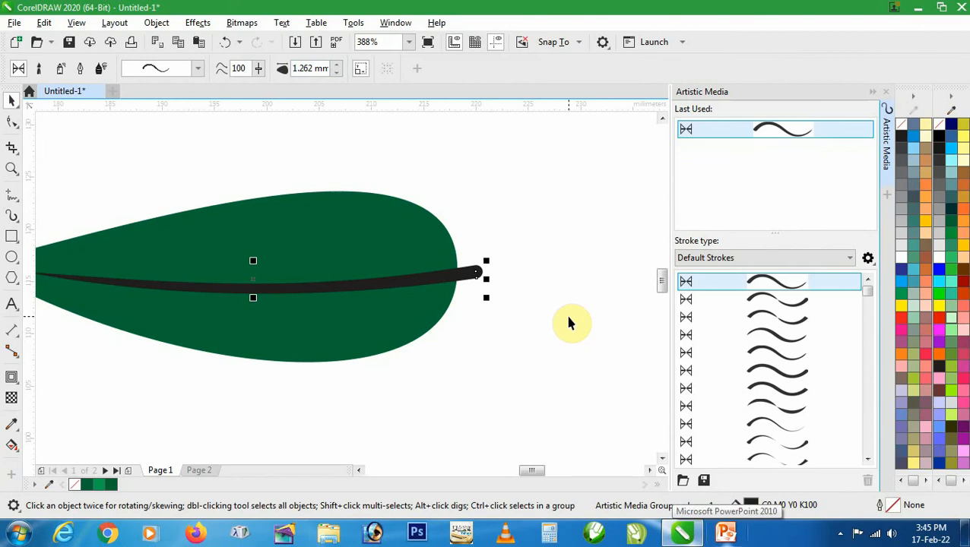
Draw six tapered side veins, alternating above and below the midrib, with the same preset stroke at 0.762 mm
left_click(11, 196)
left_click(776, 287)
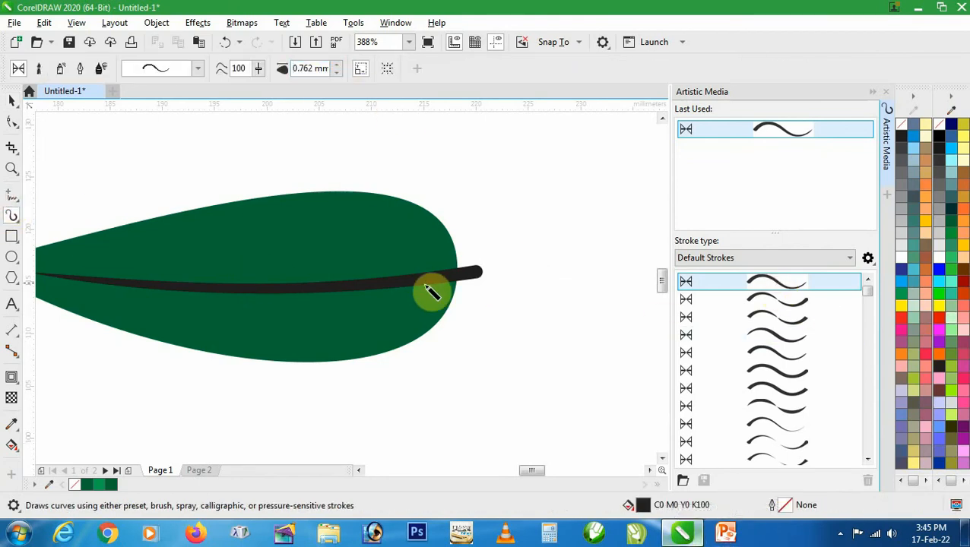
mouse_move(417, 279)
left_mouse_down()
mouse_move(376, 249)
mouse_move(309, 226)
left_mouse_up()
mouse_move(397, 286)
left_mouse_down()
mouse_move(345, 321)
mouse_move(290, 331)
left_mouse_up()
left_click_drag(331, 287, 263, 242)
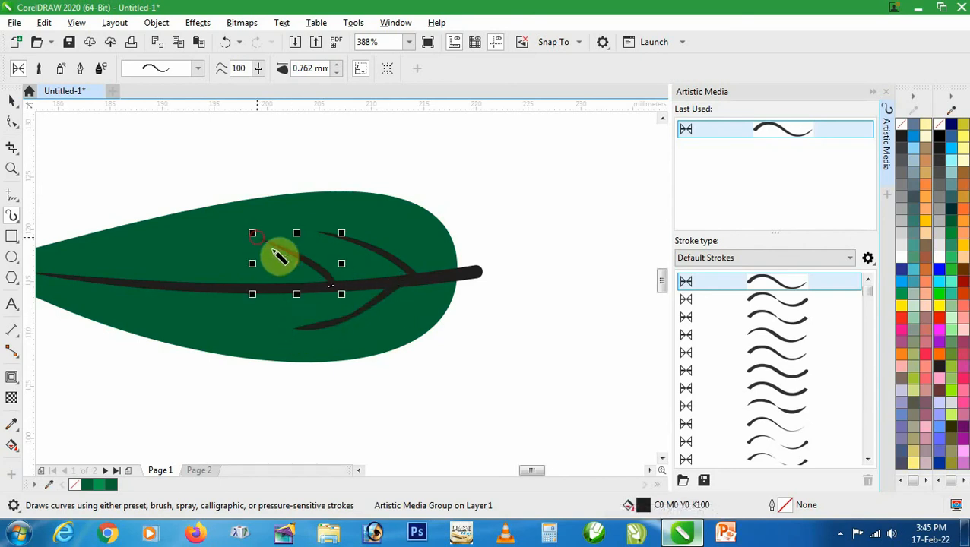
mouse_move(275, 301)
left_mouse_down()
mouse_move(220, 317)
mouse_move(169, 318)
left_mouse_up()
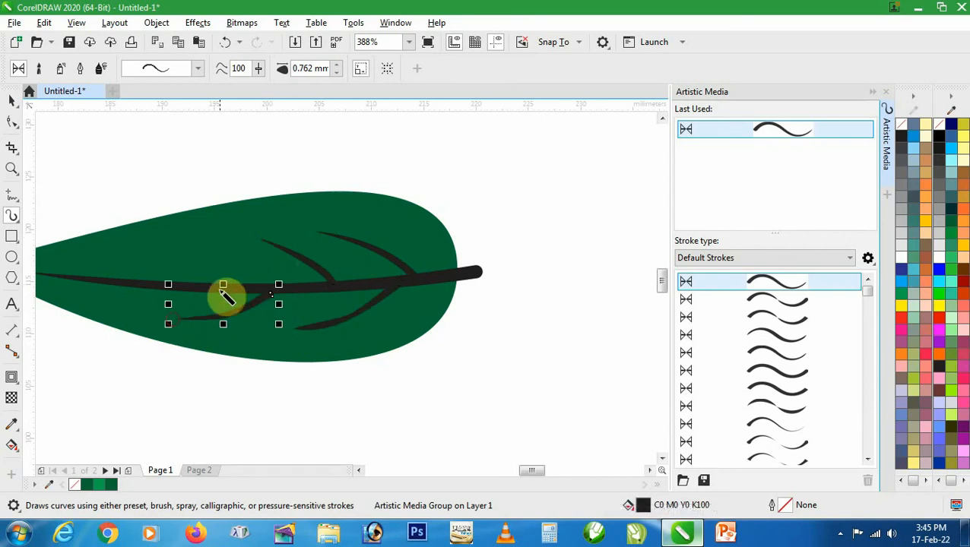
left_click_drag(216, 287, 132, 237)
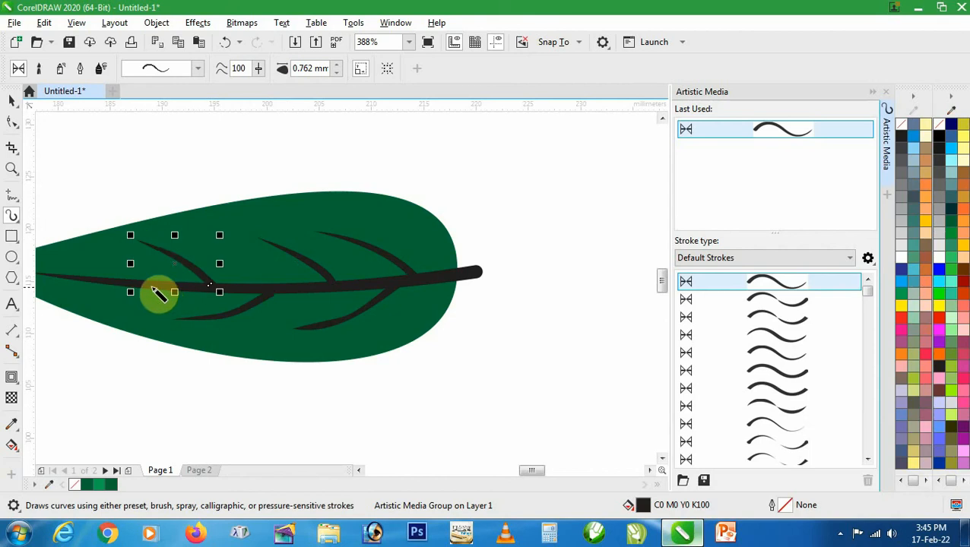
mouse_move(157, 295)
left_mouse_down()
mouse_move(119, 303)
mouse_move(79, 294)
left_mouse_up()
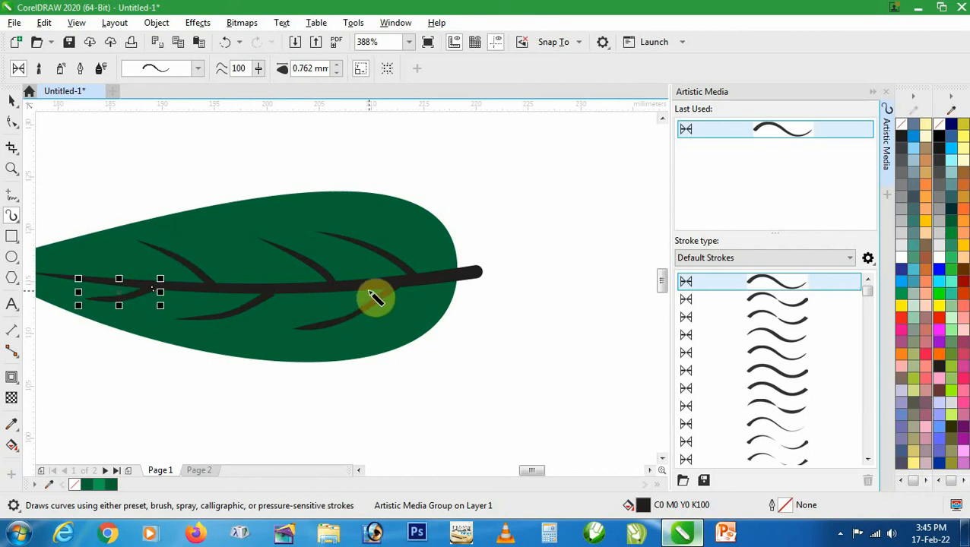
Redraw the lower side vein nearest the leaf's round end, delete the original, and move the new one onto the midrib
mouse_move(370, 293)
left_mouse_down()
mouse_move(286, 329)
mouse_move(267, 327)
left_mouse_up()
key("space")
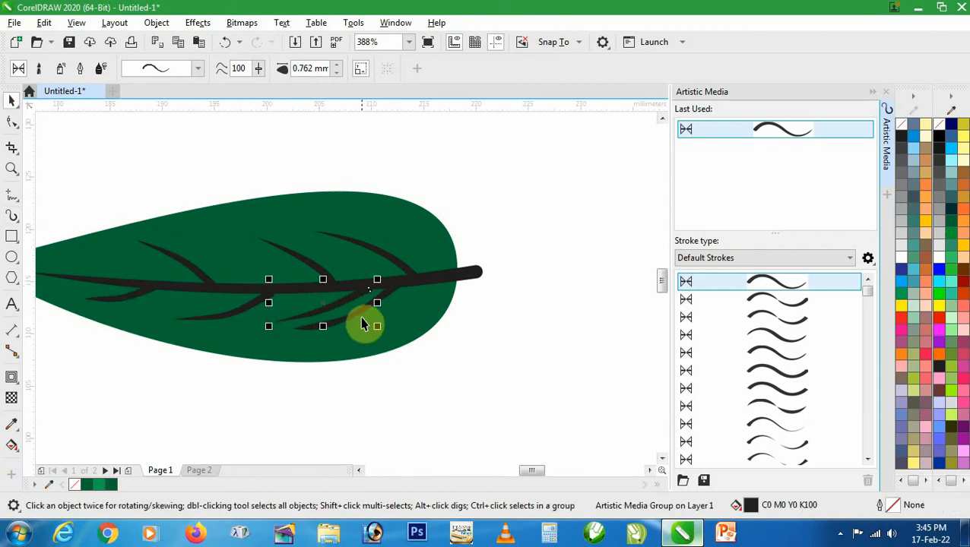
mouse_move(363, 313)
left_mouse_down()
mouse_move(357, 299)
mouse_move(366, 299)
left_mouse_up()
left_click(497, 348)
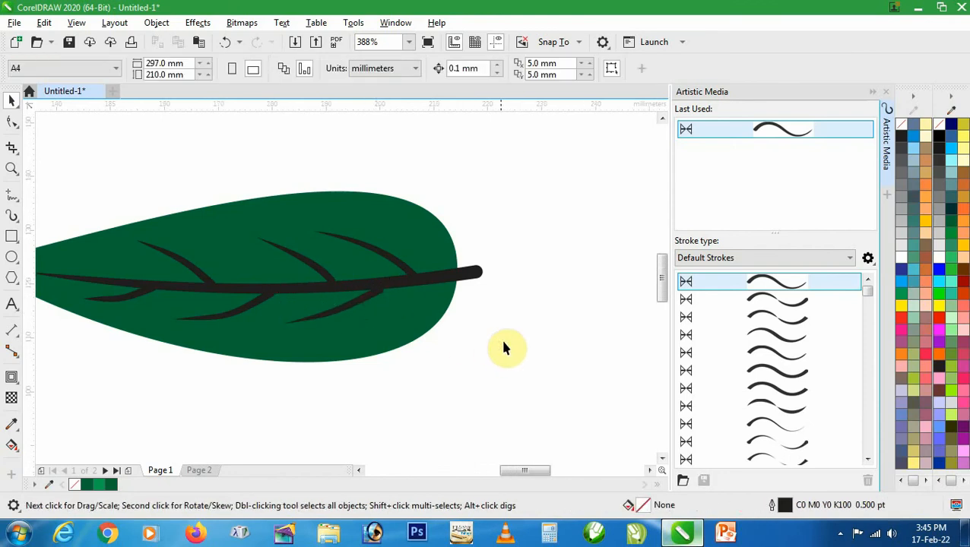
Select the midrib and all side veins and fill them with a lighter green than the leaf
scroll(503, 346, "down", 3)
mouse_move(531, 349)
left_mouse_down()
mouse_move(270, 258)
mouse_move(249, 222)
left_mouse_up()
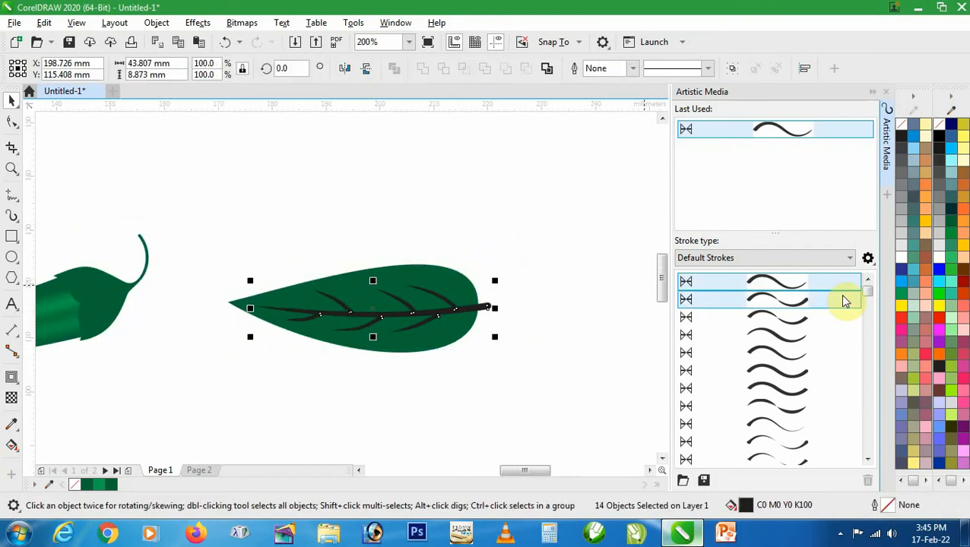
left_click(902, 258)
left_click(901, 293)
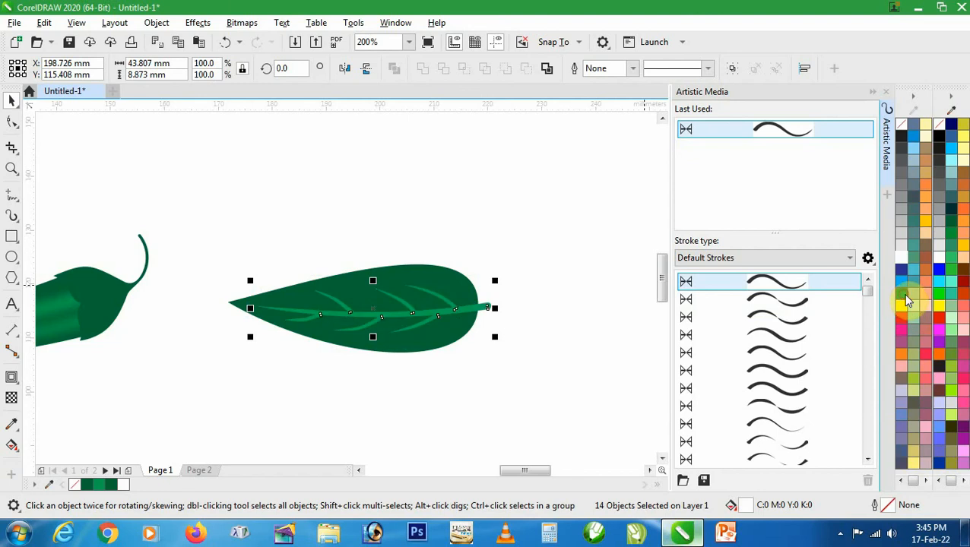
left_click(490, 262)
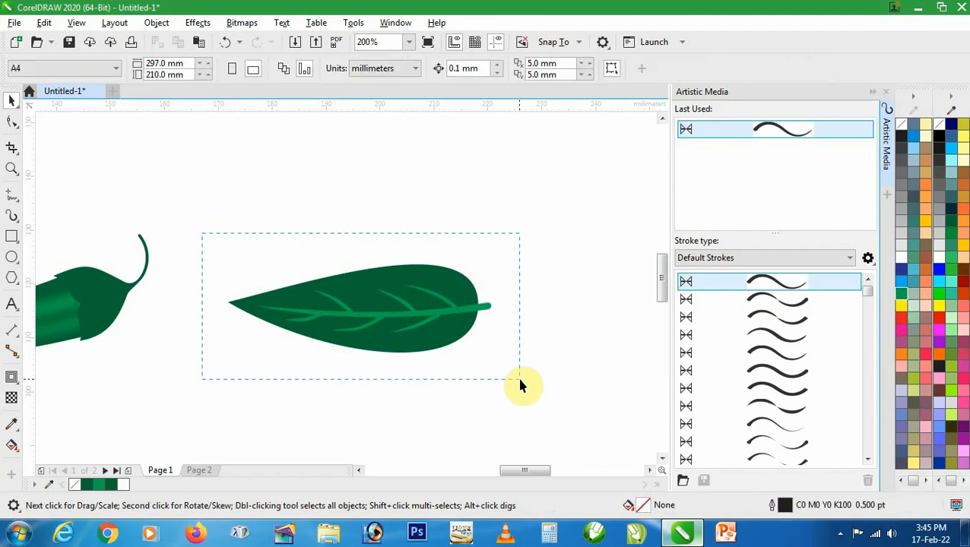
Group the leaf with its veins and close the Artistic Media settings
left_click_drag(520, 379, 520, 380)
left_click(734, 69)
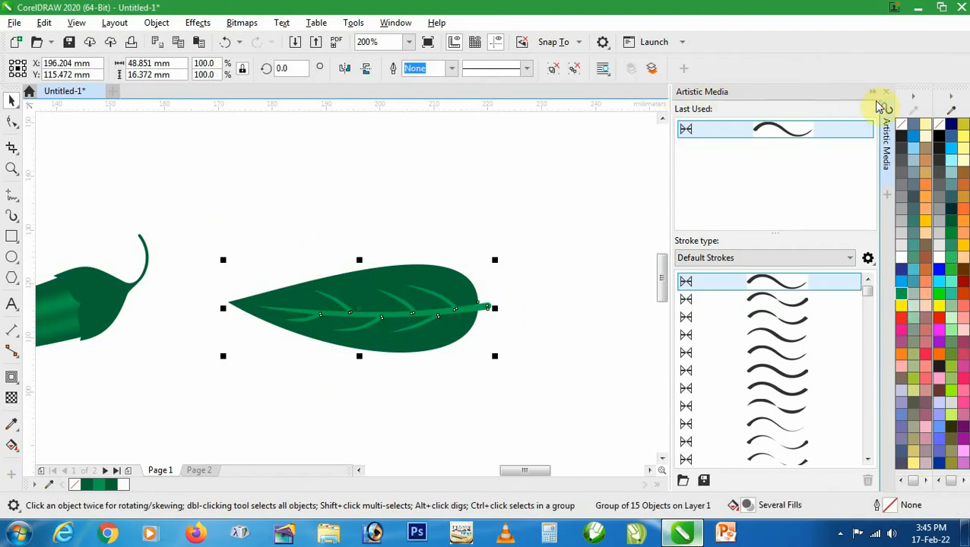
left_click(881, 94)
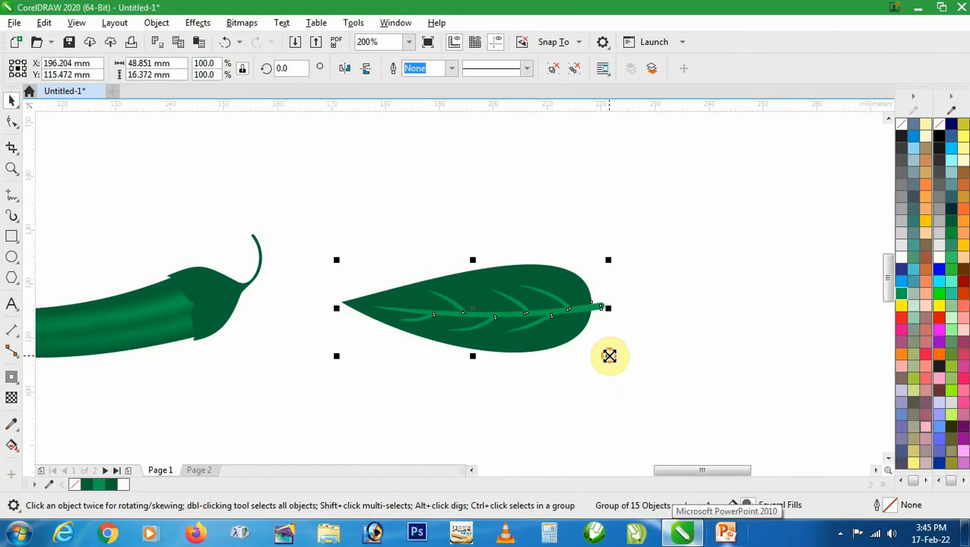
Shrink the leaf group to about 7 mm wide and place it against the stem on the chilli's side
left_click_drag(608, 359, 496, 356)
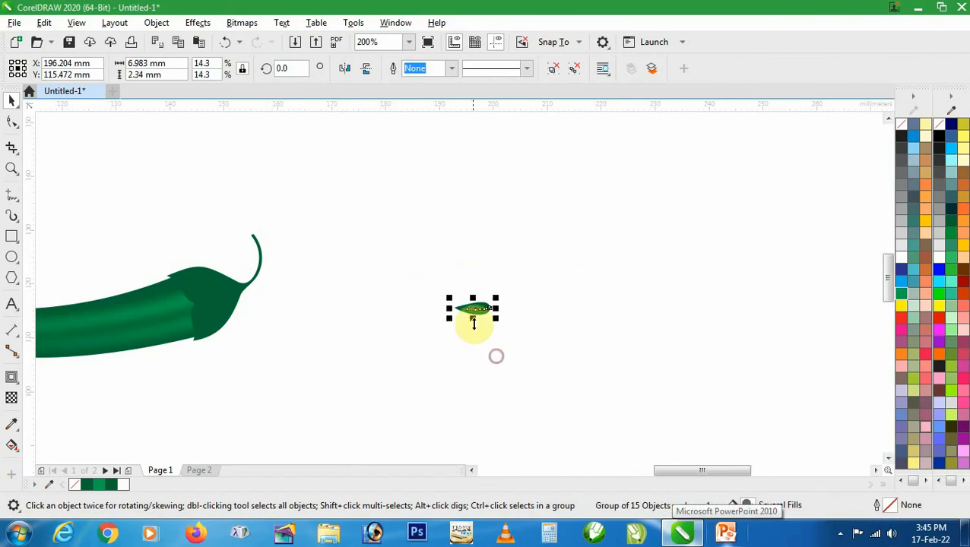
left_click_drag(473, 312, 243, 266)
Copy the small leaf to the other side of the stem and mirror the copy horizontally
key("F2")
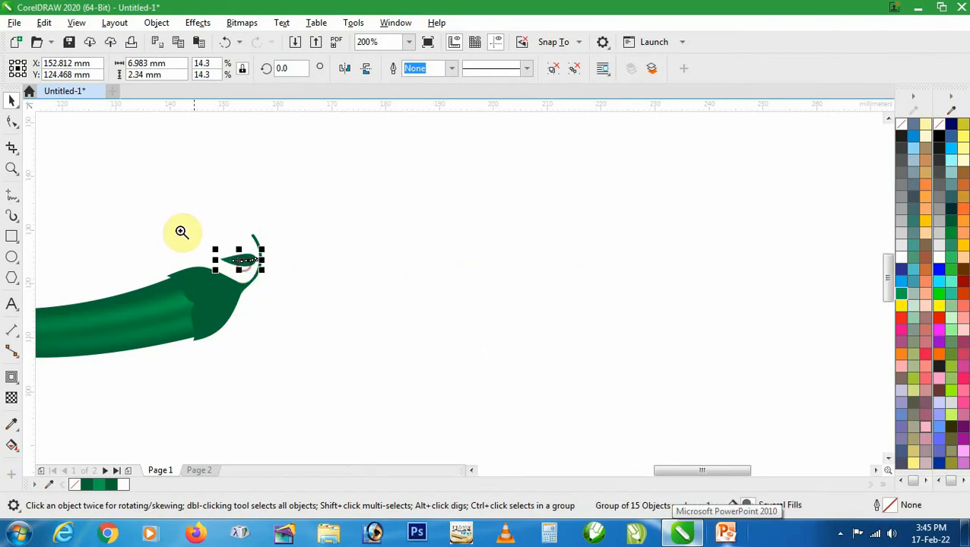
left_click_drag(181, 231, 537, 289)
right_click(536, 288)
left_click(364, 70)
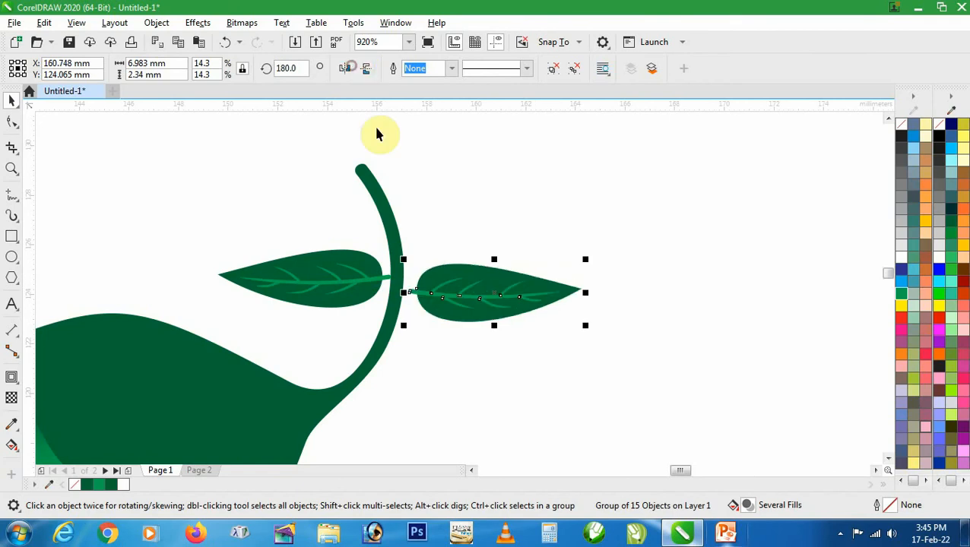
Rotate the mirrored leaf so its tip points down and outward, and move it lower against the stem
left_click(474, 294)
left_click_drag(591, 327, 574, 391)
left_click_drag(519, 309, 491, 400)
left_click(556, 379)
scroll(454, 342, "down", 3)
scroll(455, 342, "down", 2)
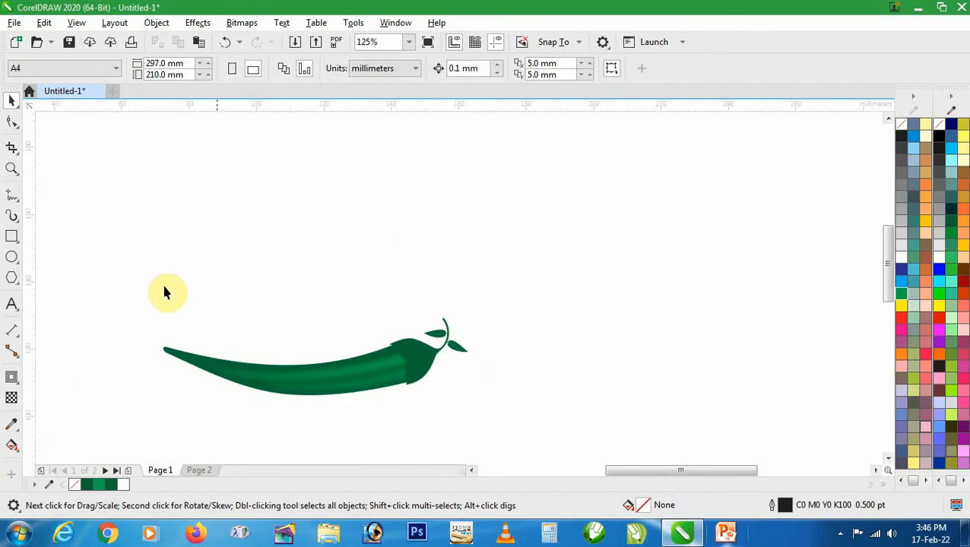
left_click_drag(128, 273, 503, 423)
left_click(545, 391)
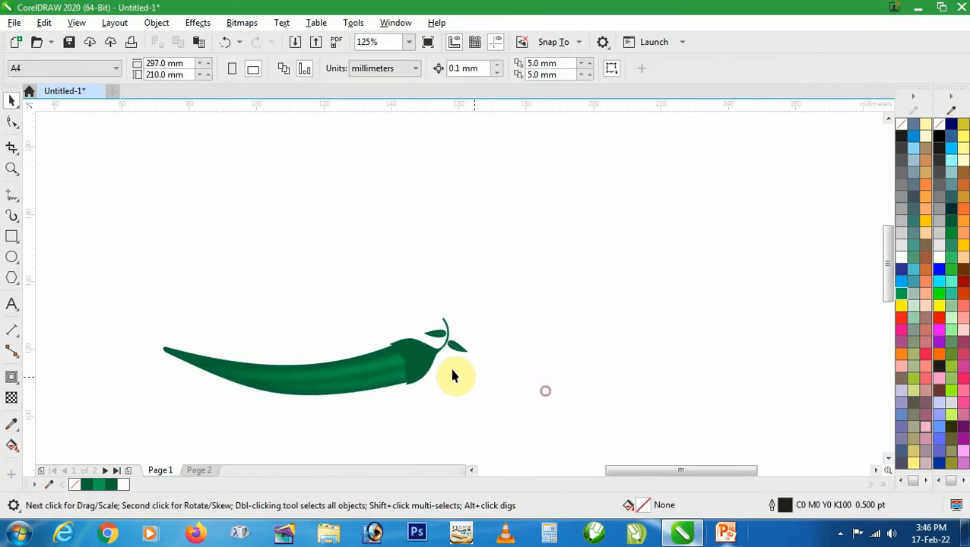
key("h")
left_click_drag(407, 288, 488, 329)
left_click_drag(366, 321, 393, 286)
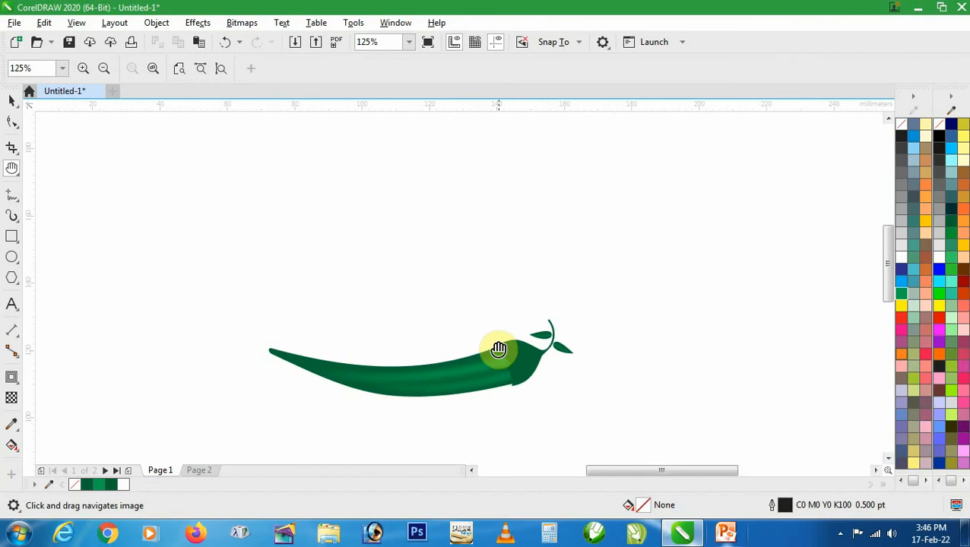
Add the artistic text "GREEN" in the empty area above the chilli
left_click(13, 305)
left_click(272, 210)
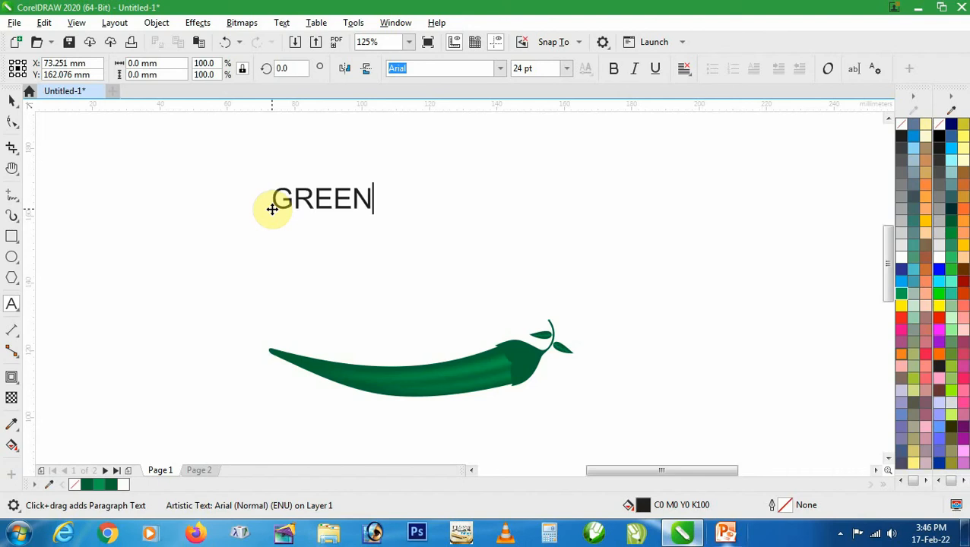
key("ctrl+space")
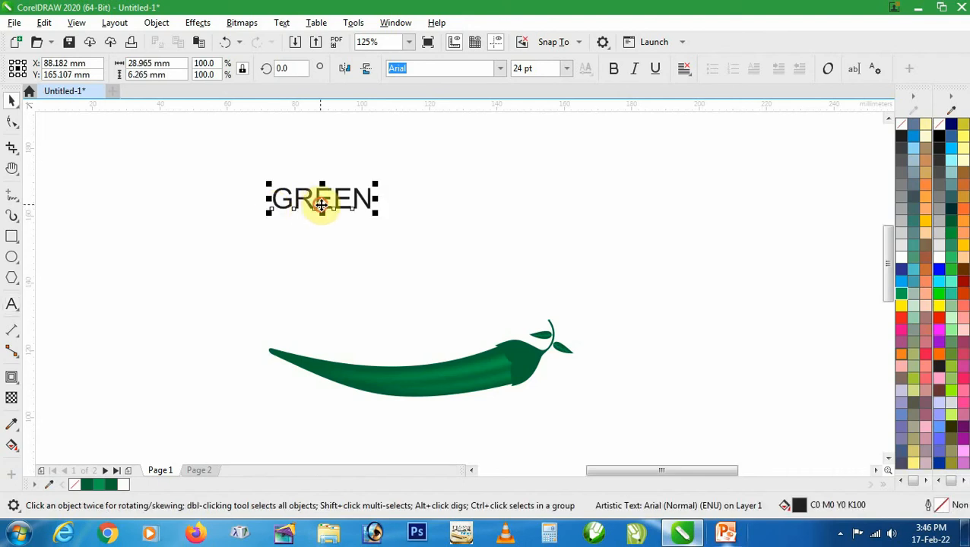
Place a copy of the GREEN text between the original and the chilli, and change its wording to "Chilli"
left_click_drag(321, 205, 354, 260)
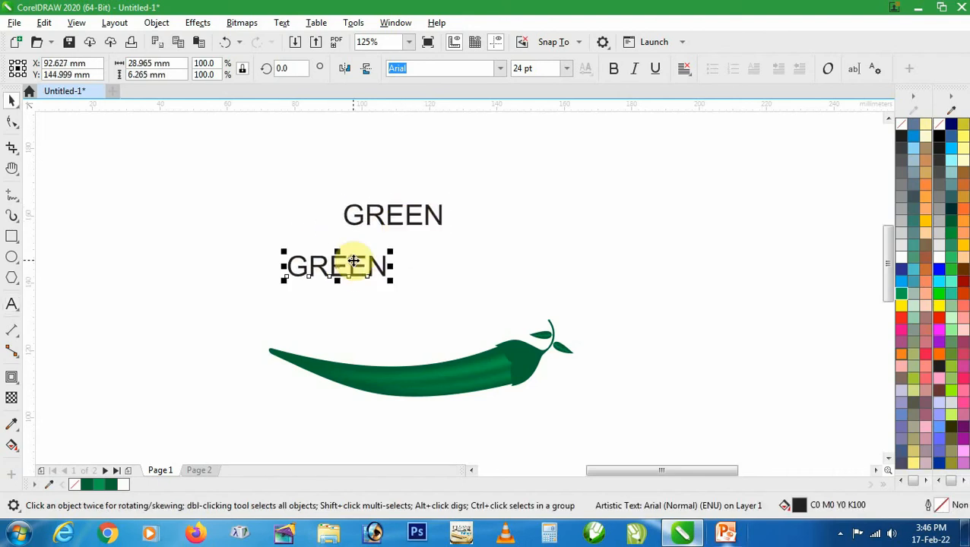
double_click(353, 260)
type("Chilli")
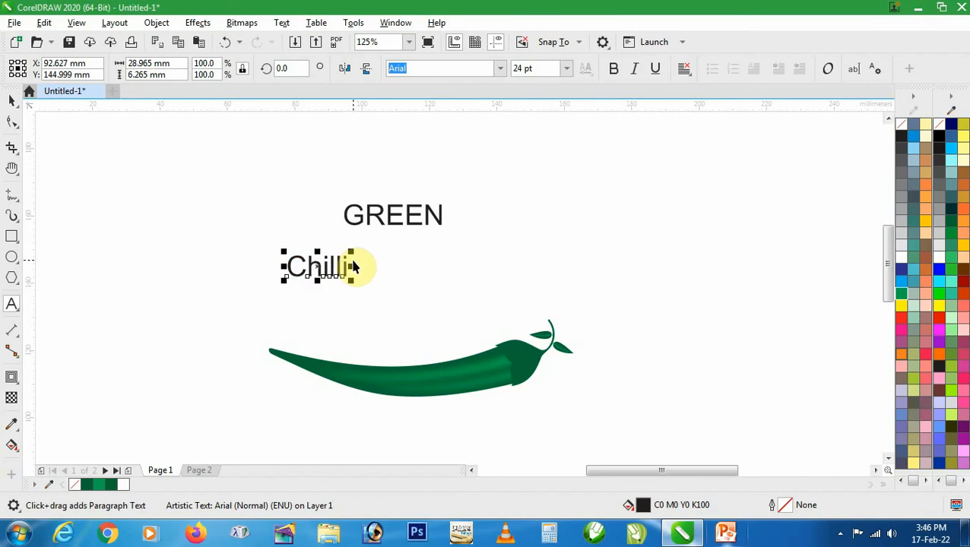
Set the Chilli text in the Krinkes Decor PERSONAL USE font and enlarge it
key("ctrl+space")
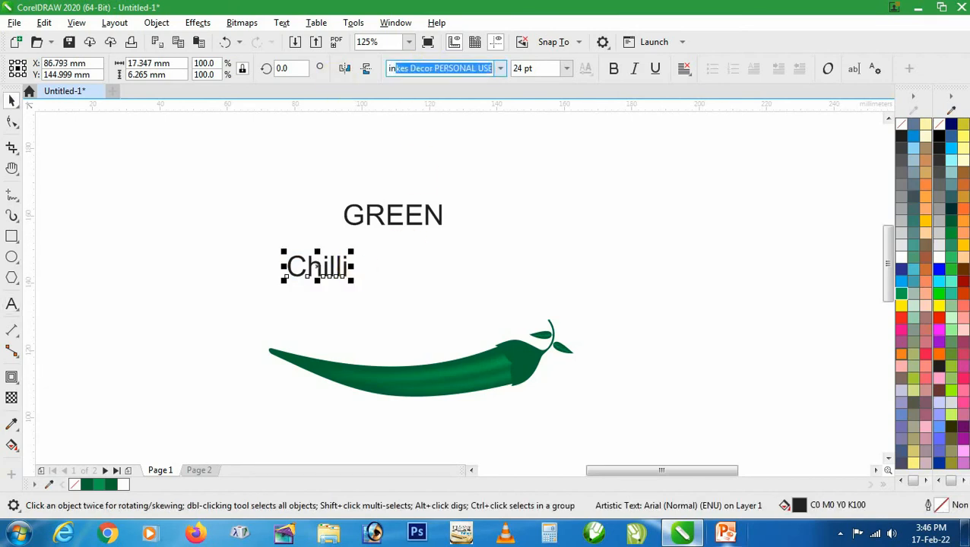
key("Return")
left_click_drag(352, 288, 404, 335)
Set the GREEN text in bold Gotham and move it up and to the right, clear of the Chilli text
left_click(416, 218)
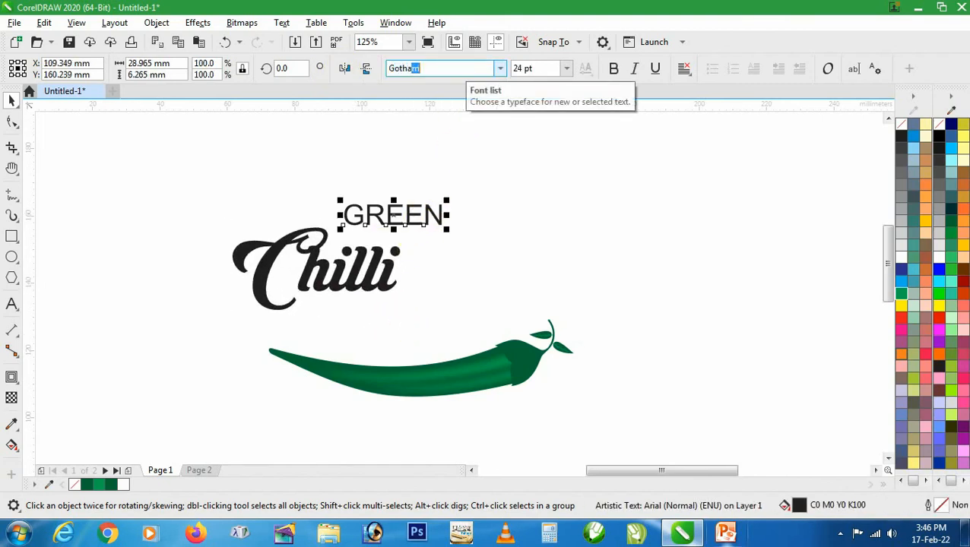
key("Return")
left_click(613, 69)
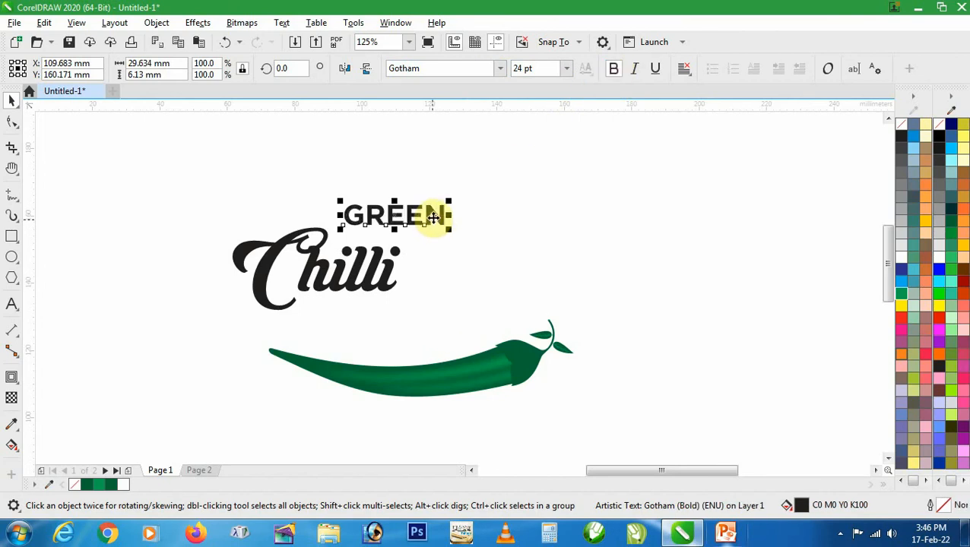
left_click_drag(434, 218, 530, 184)
Group all parts of the chilli drawing and move the group out past the page's left edge
scroll(415, 308, "down", 2)
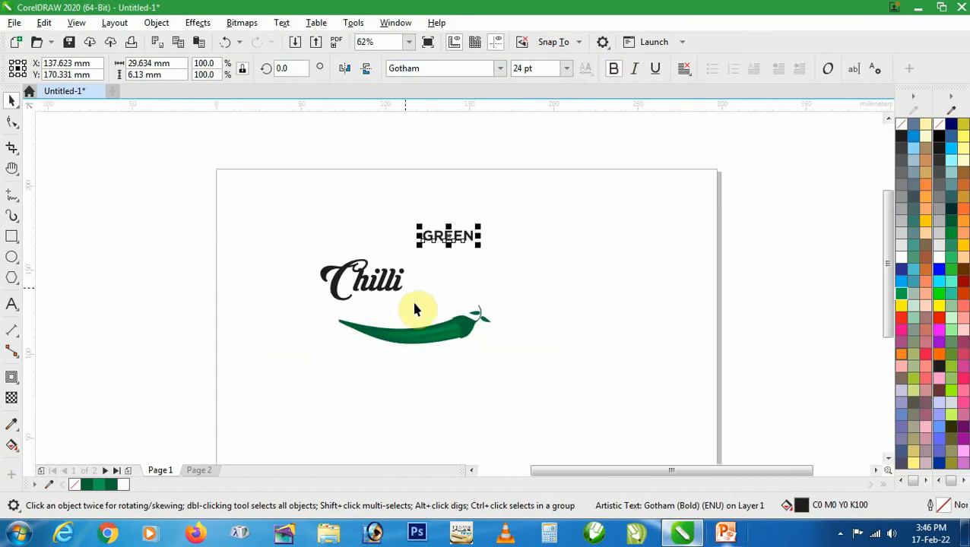
left_click_drag(340, 309, 297, 289)
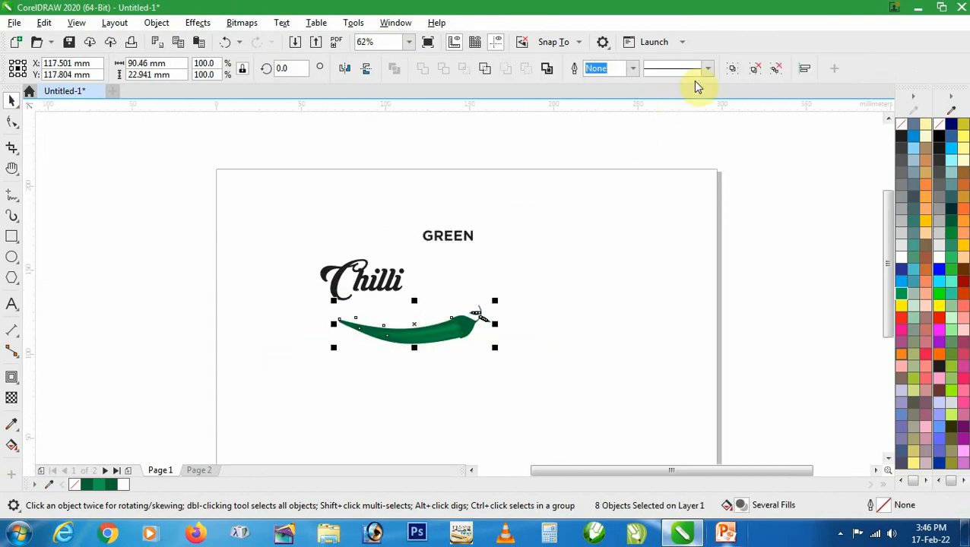
left_click(732, 69)
left_click_drag(425, 329, 154, 321)
Enlarge the Chilli text proportionally to about 124 mm wide
left_click(311, 252)
left_click(385, 292)
left_click_drag(406, 303, 536, 410)
left_click(519, 340)
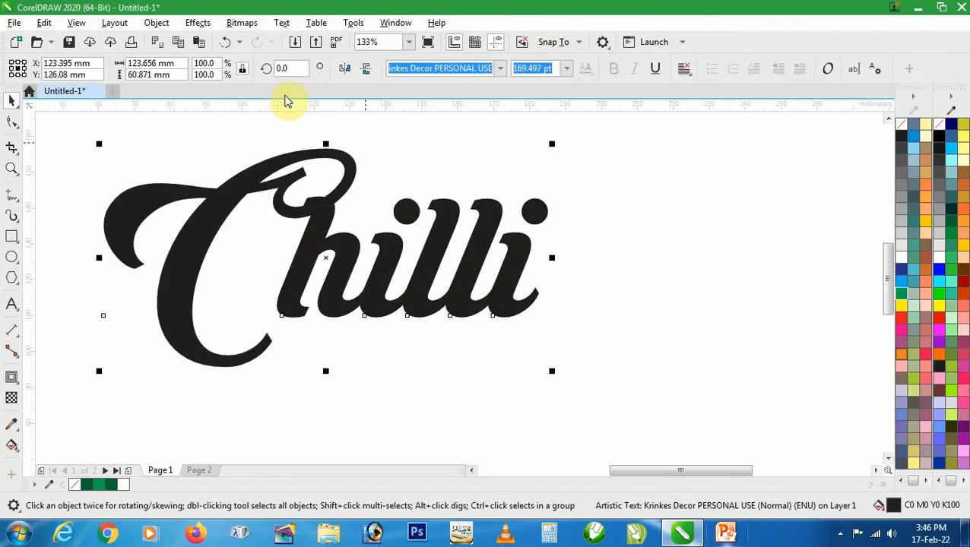
Break the Chilli text apart into letters and move "hilli" down and left so the h touches the C's lower end
left_click(197, 22)
mouse_move(157, 22)
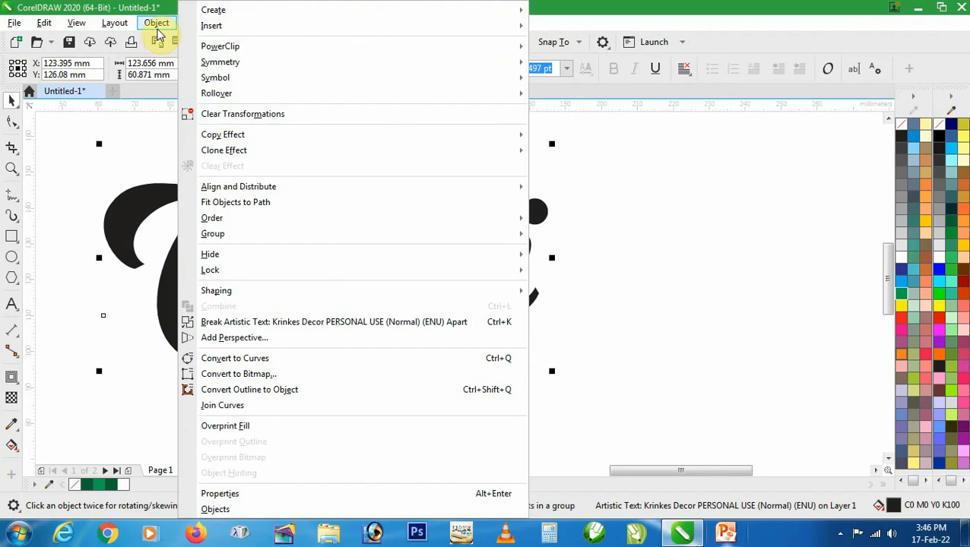
left_click(264, 325)
left_click_drag(621, 360, 261, 171)
left_click_drag(354, 248, 336, 276)
Convert all the Chilli letters to curves and weld them into one shape
left_click_drag(626, 414, 209, 215)
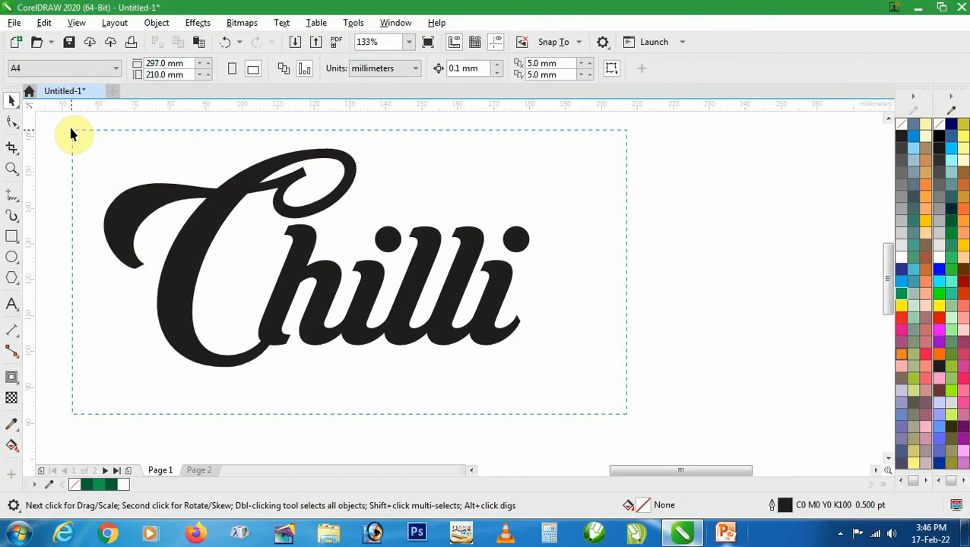
left_click_drag(71, 134, 71, 133)
left_click(165, 25)
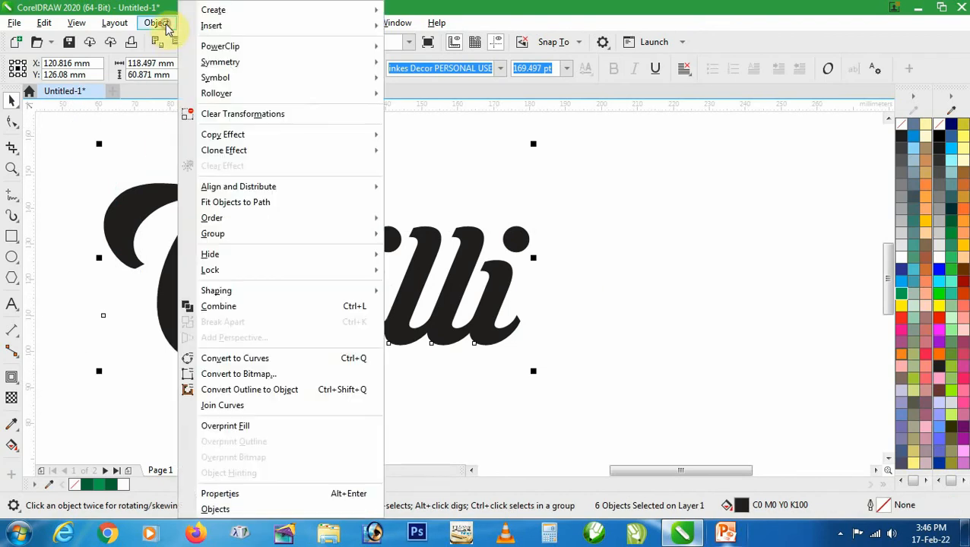
left_click(230, 358)
left_click(422, 69)
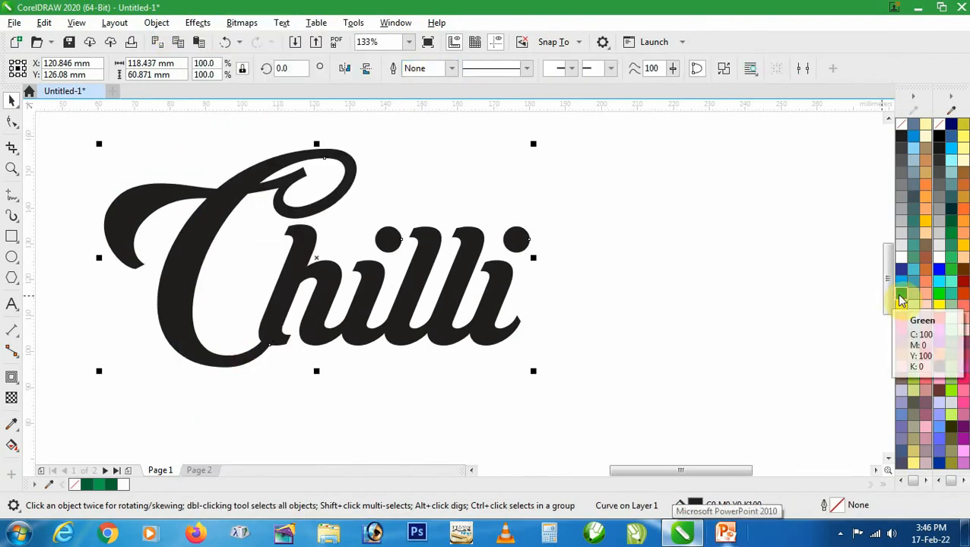
Give the Chilli lettering a vertical fountain fill from dark green (C95 M31 Y100 K27) at the top to red at the bottom
left_click_drag(901, 298, 880, 336)
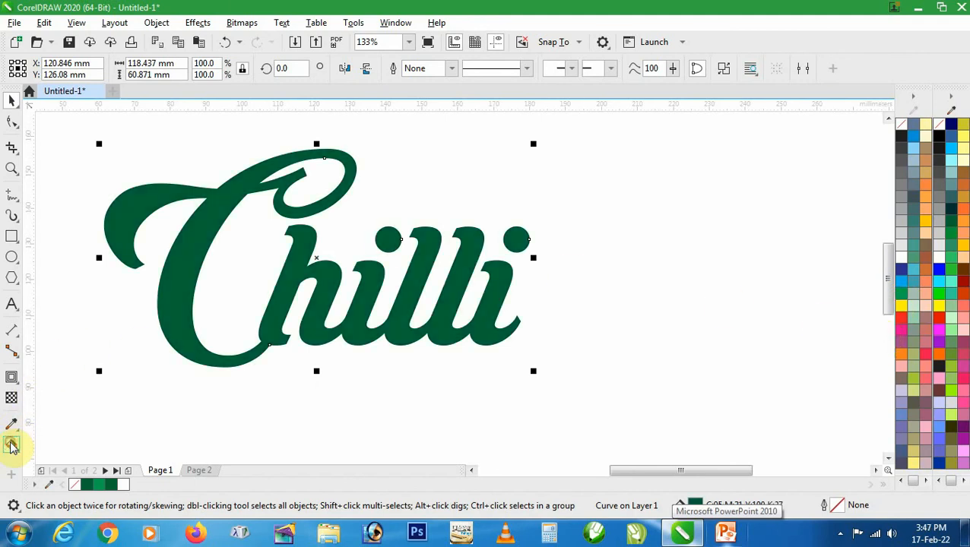
left_click(11, 446)
left_click(46, 452)
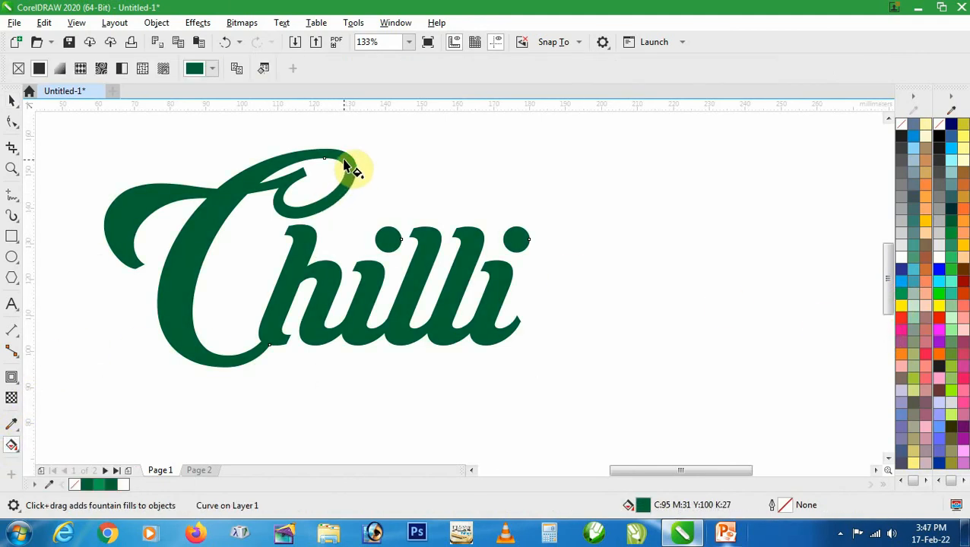
left_click_drag(344, 162, 346, 327)
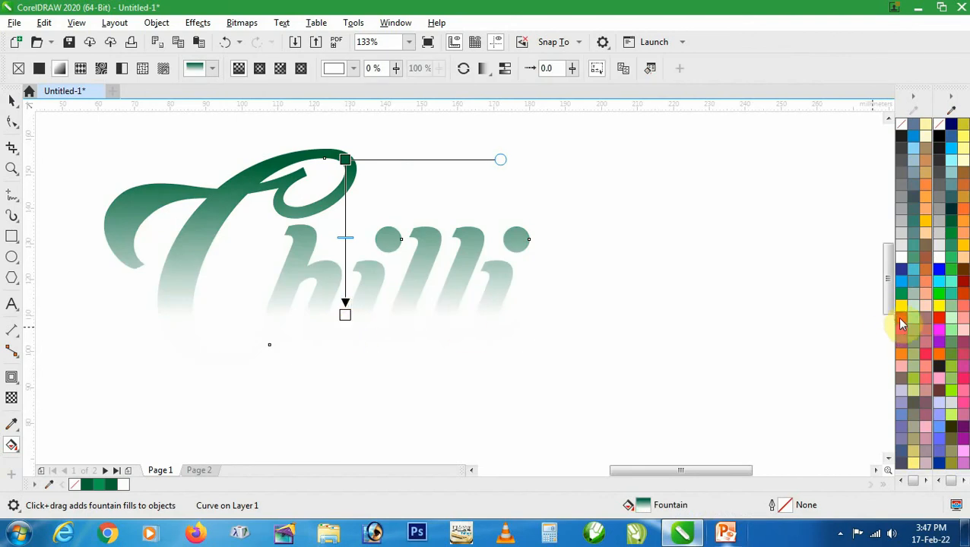
left_click_drag(898, 320, 884, 367)
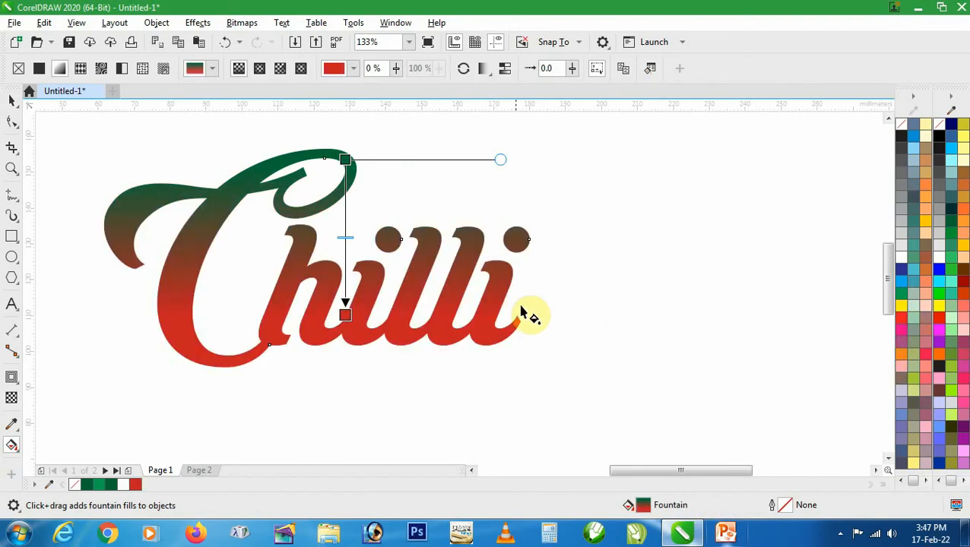
Lower the gradient's green start and red end points, and shift the lettering slightly right and down
left_click_drag(345, 160, 346, 208)
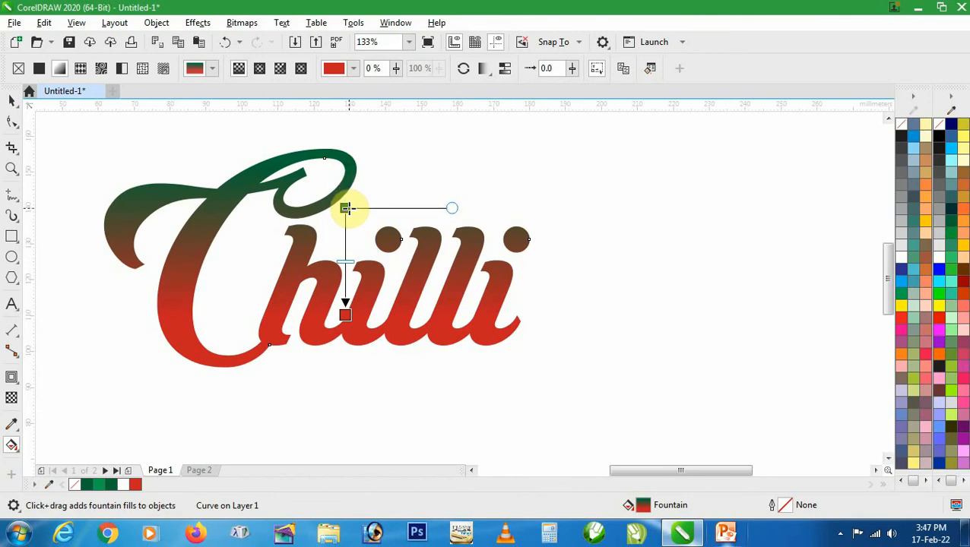
mouse_move(366, 308)
left_click_drag(351, 316, 346, 357)
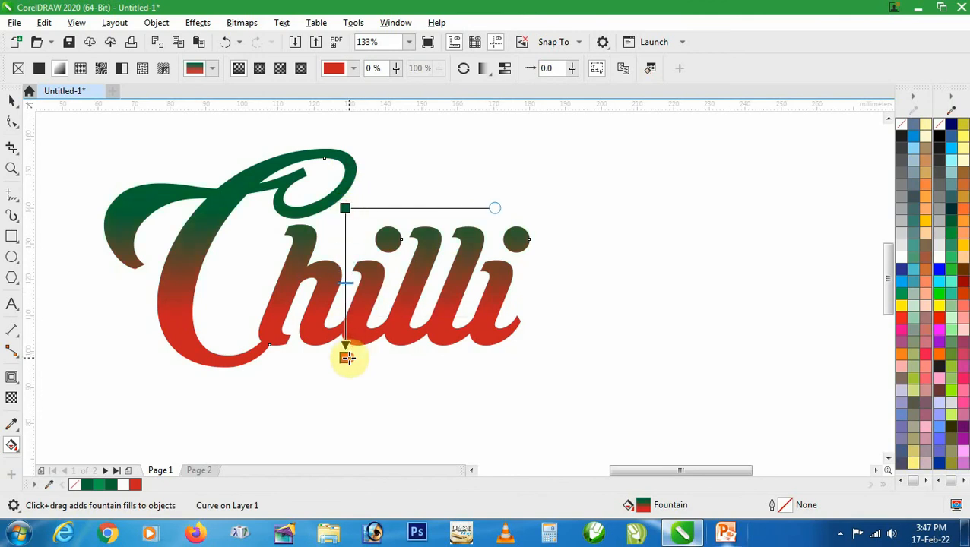
mouse_move(345, 209)
left_mouse_down()
mouse_move(346, 244)
mouse_move(394, 234)
left_mouse_up()
key("space")
scroll(385, 229, "down", 2)
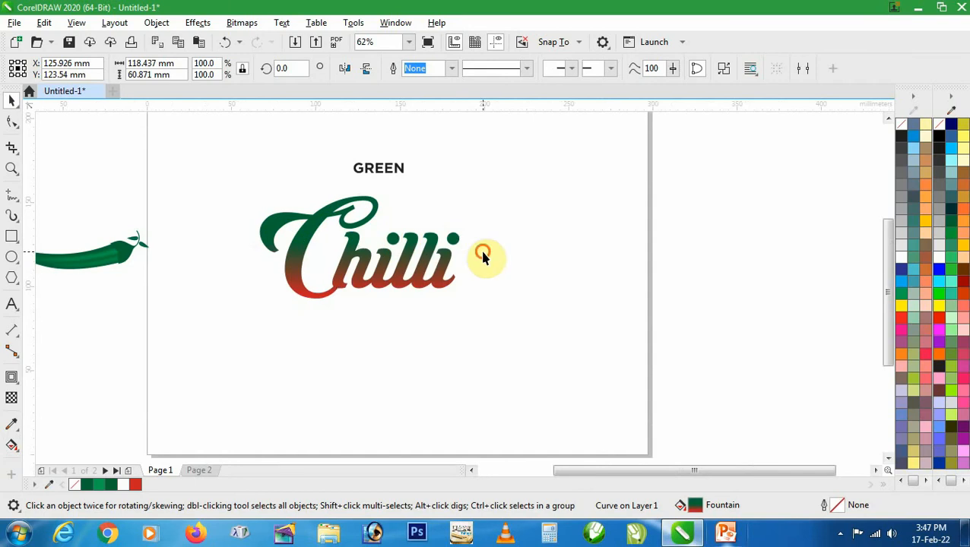
Apply a one-step inside contour to the Chilli lettering with a 0.4 mm offset
key("z")
left_click_drag(235, 171, 459, 325)
key("space")
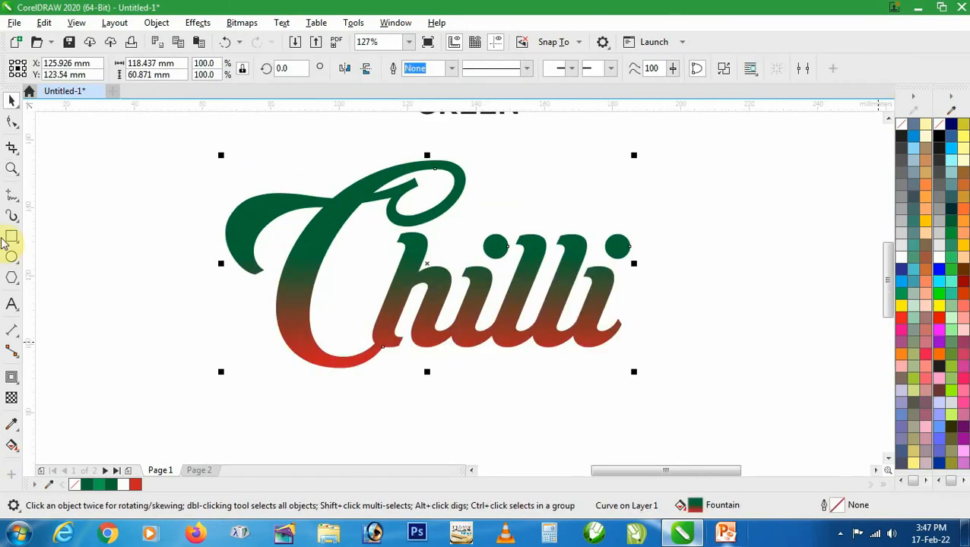
left_click(10, 378)
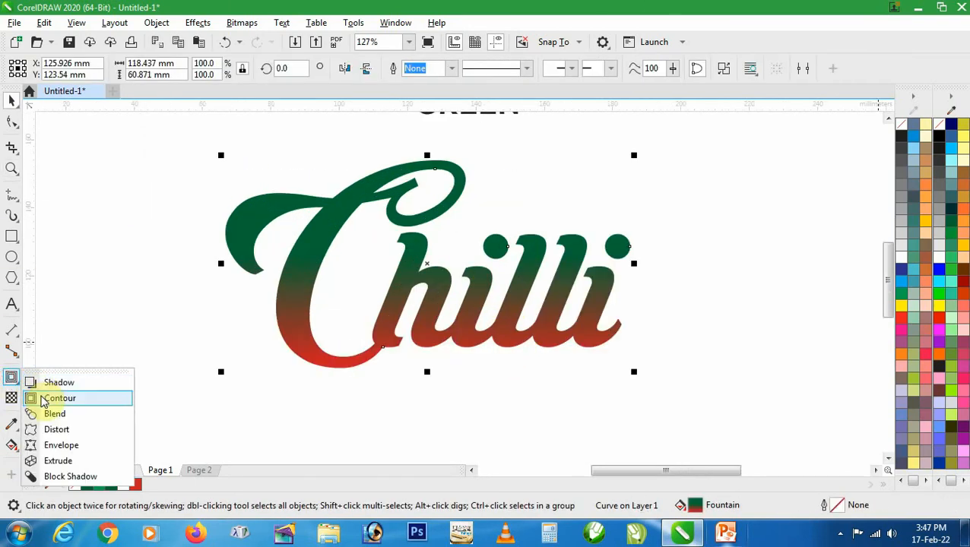
left_click(45, 398)
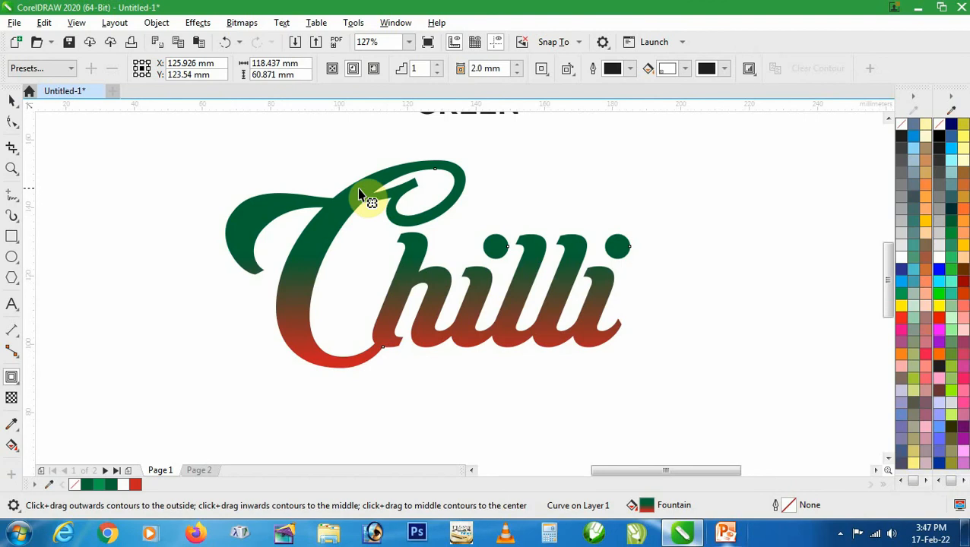
left_click_drag(359, 190, 371, 216)
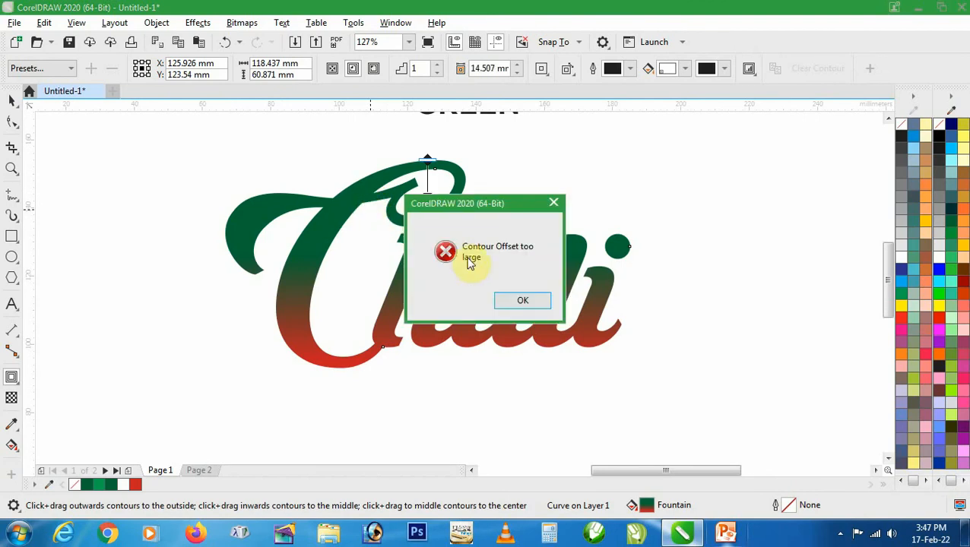
left_click(519, 302)
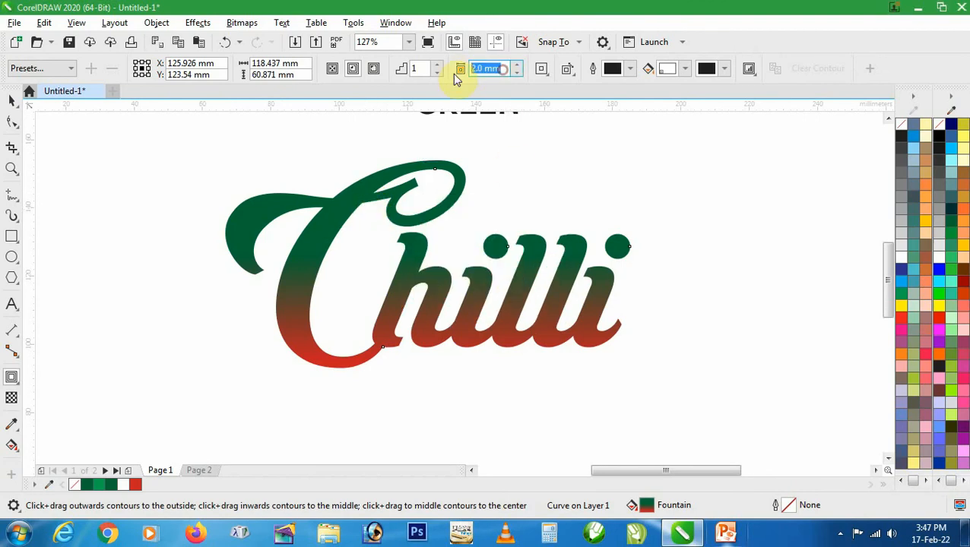
type("0.4")
key("Return")
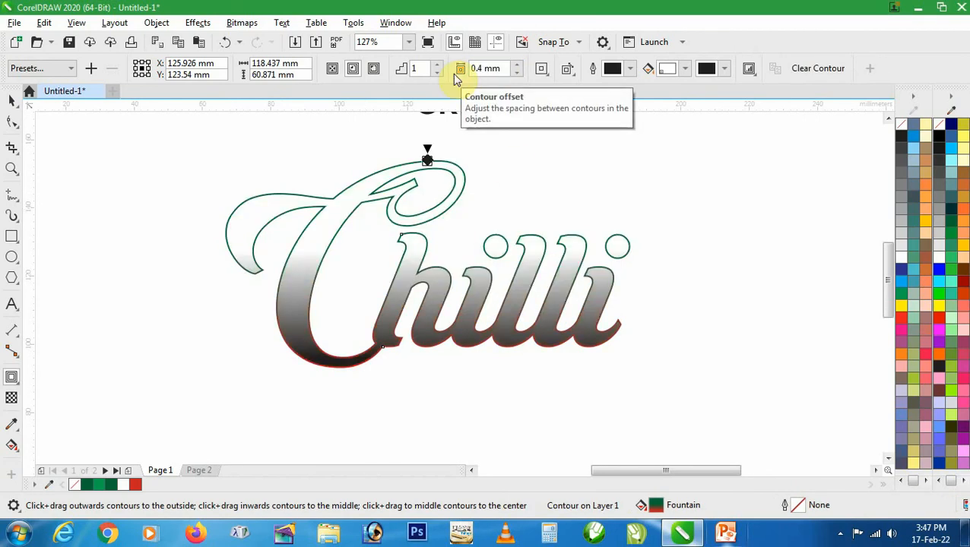
Set the contour offset to 0.5 mm and break the contour apart from the lettering
left_click(477, 68)
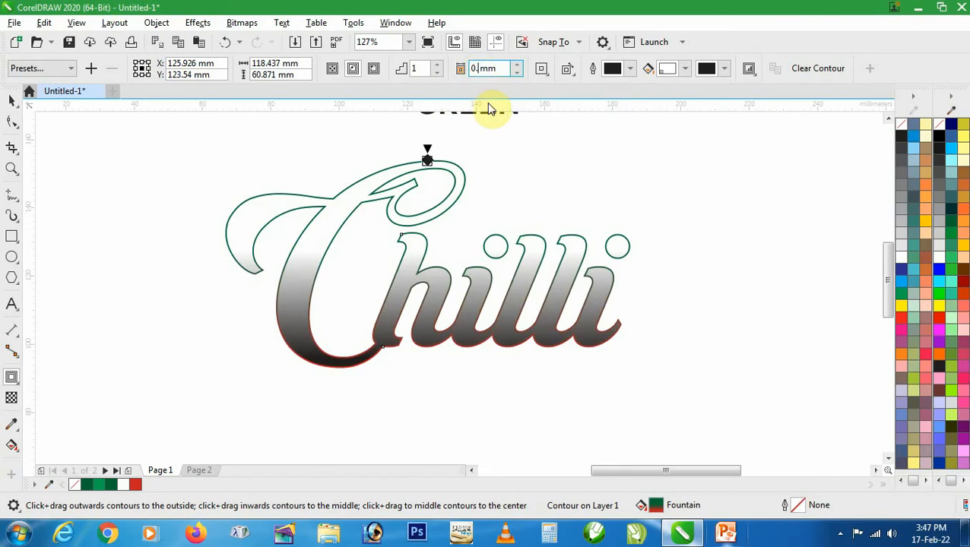
key("space")
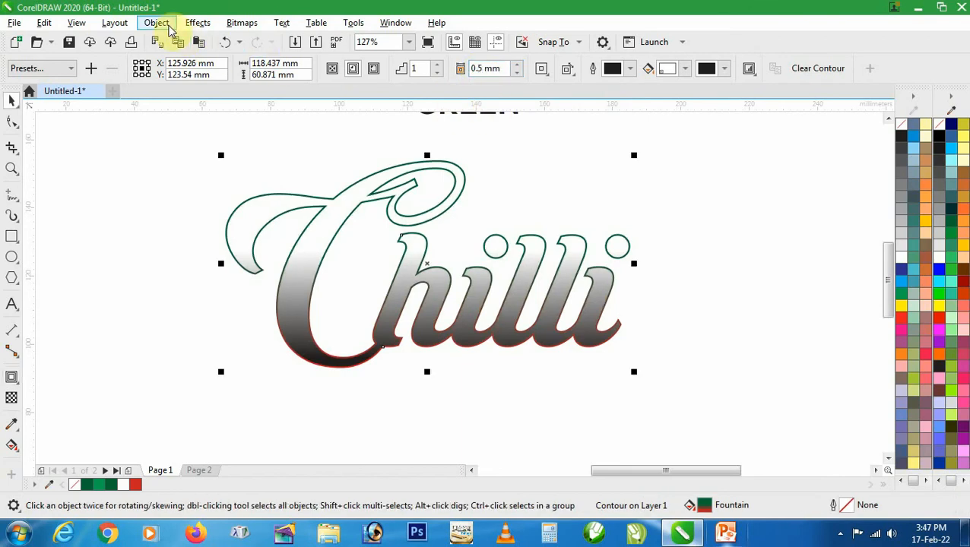
left_click(169, 25)
left_click(244, 325)
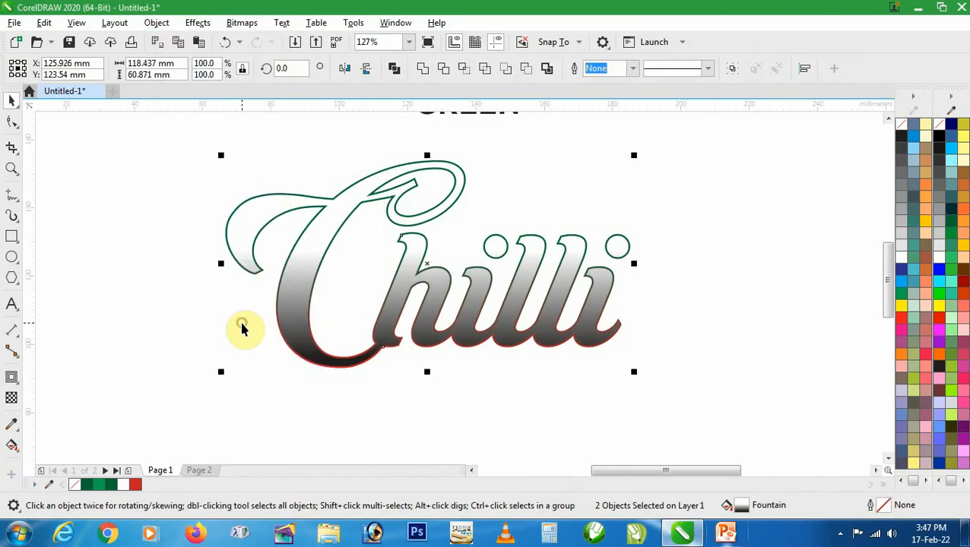
Select only the inner contour shape of the Chilli lettering and fill it with orange (C0 M60 Y100 K0)
left_click(479, 373)
key("z")
left_click_drag(251, 166, 649, 331)
key("space")
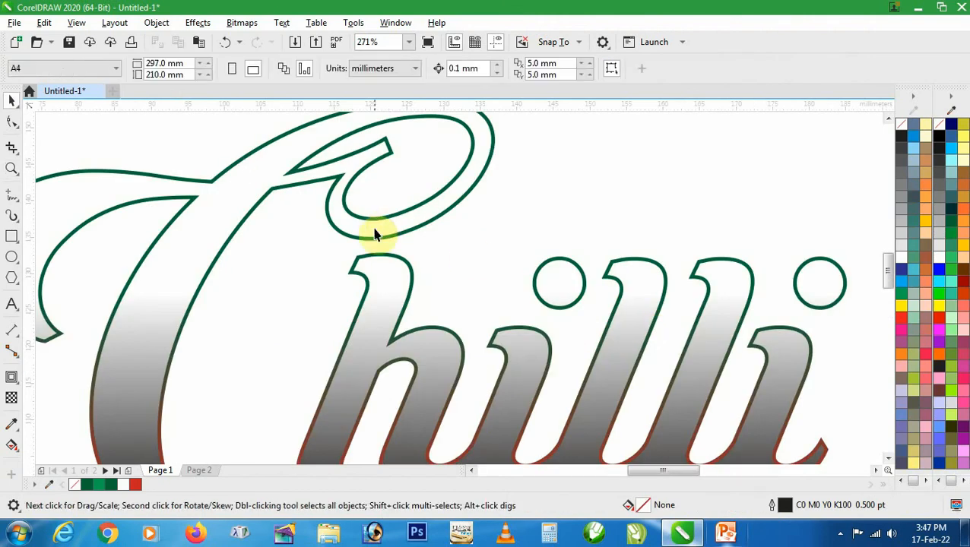
left_click(395, 243)
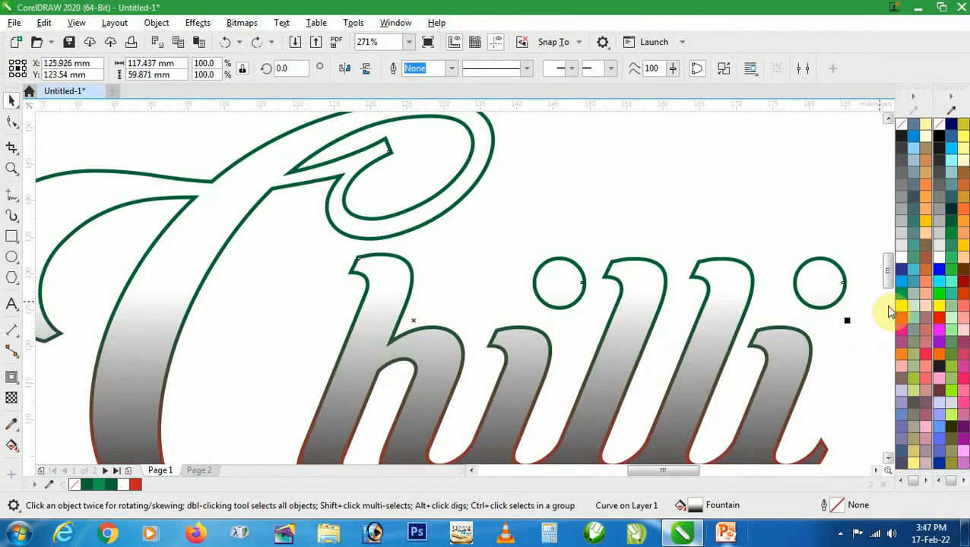
left_click(903, 357)
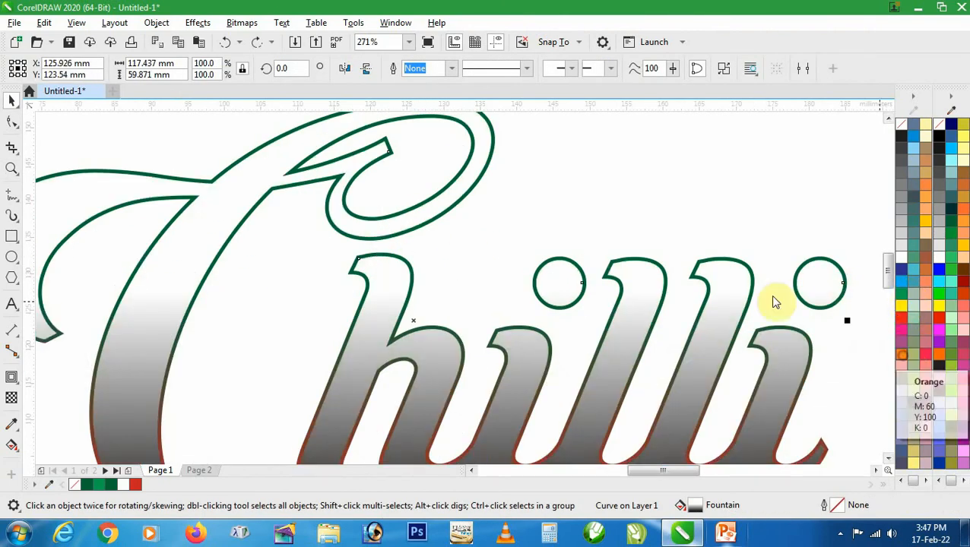
Copy the orange inner lettering and paste a duplicate in place
left_click(44, 23)
left_click(63, 108)
left_click(44, 23)
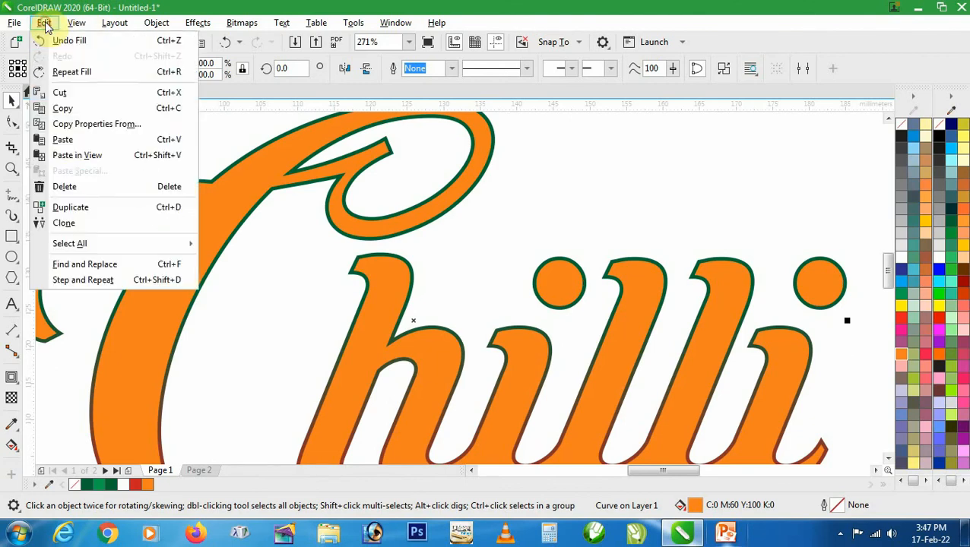
left_click(63, 139)
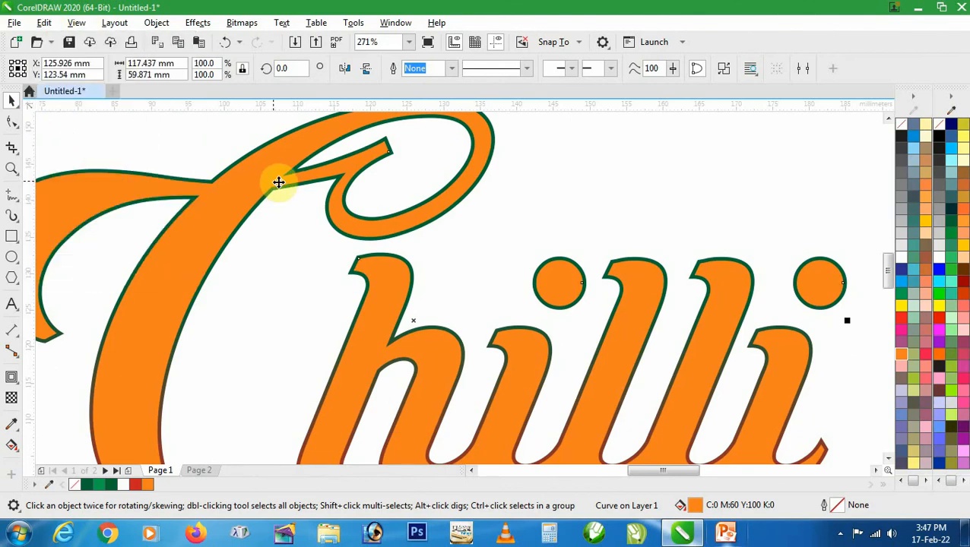
Fill the duplicate Chilli lettering with brown (C0 M60 Y60 K40) and offset it slightly down and right from the orange shape
left_click(924, 257)
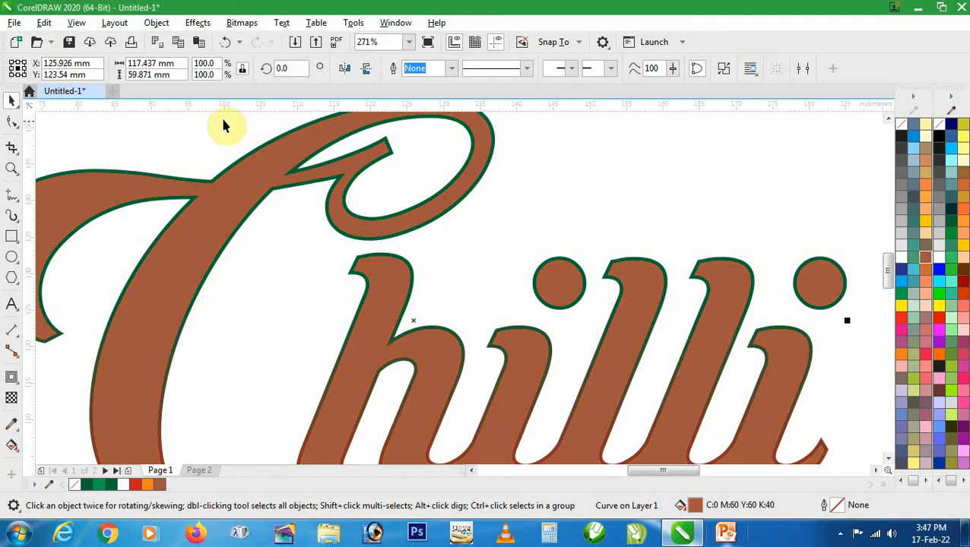
key("F2")
left_click_drag(220, 121, 449, 221)
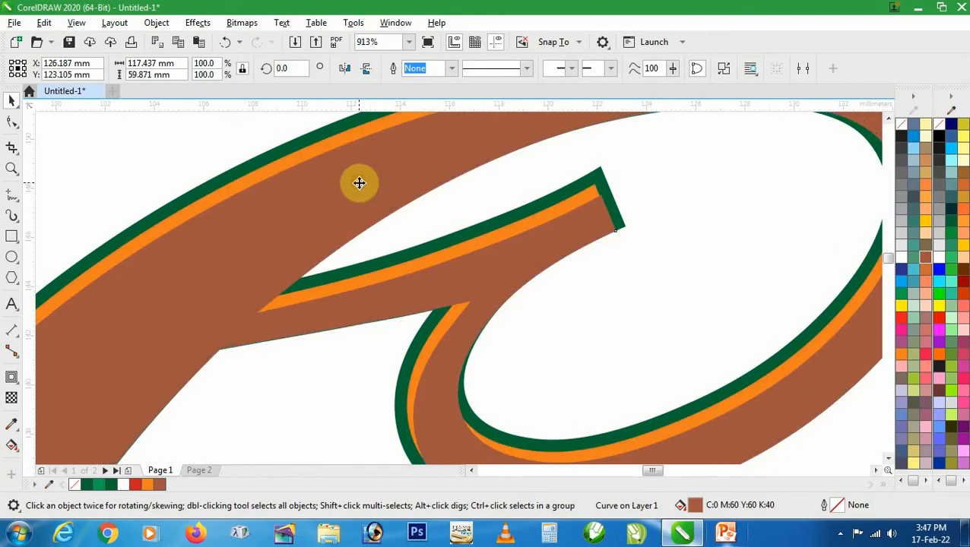
scroll(357, 179, "down", 5)
key("F2")
left_click_drag(171, 169, 368, 243)
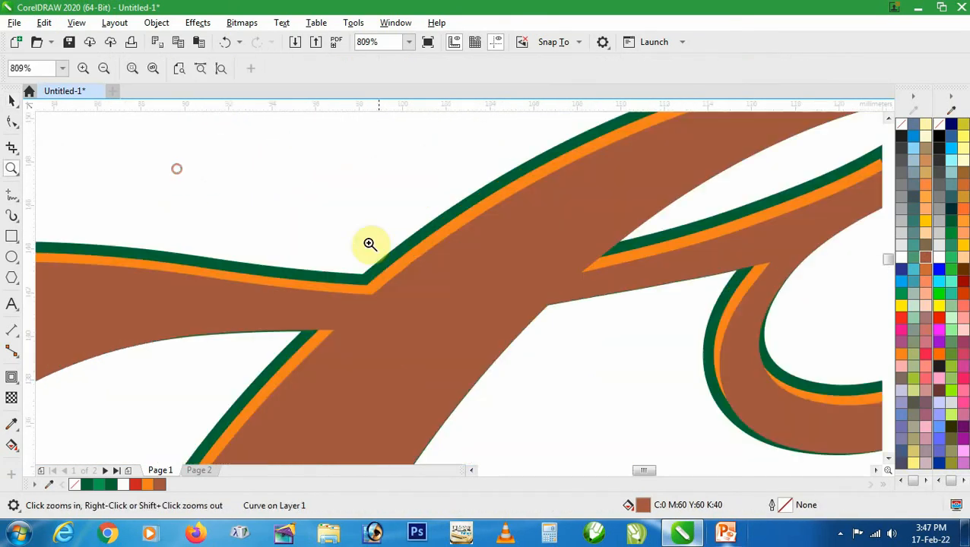
Select the brown and orange shapes together and trim the orange lettering with the brown duplicate
left_click(443, 253, "shift")
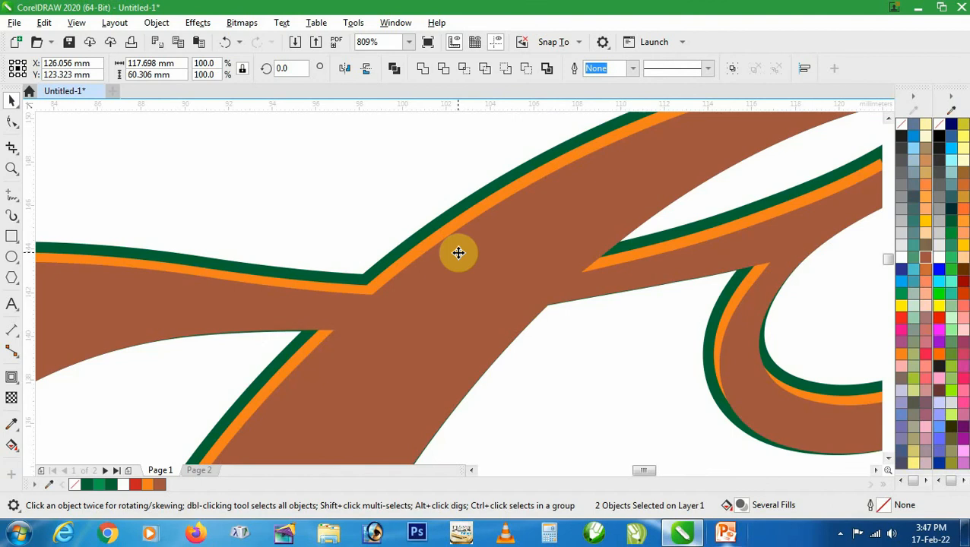
scroll(458, 253, "down", 5)
left_click_drag(459, 251, 418, 230)
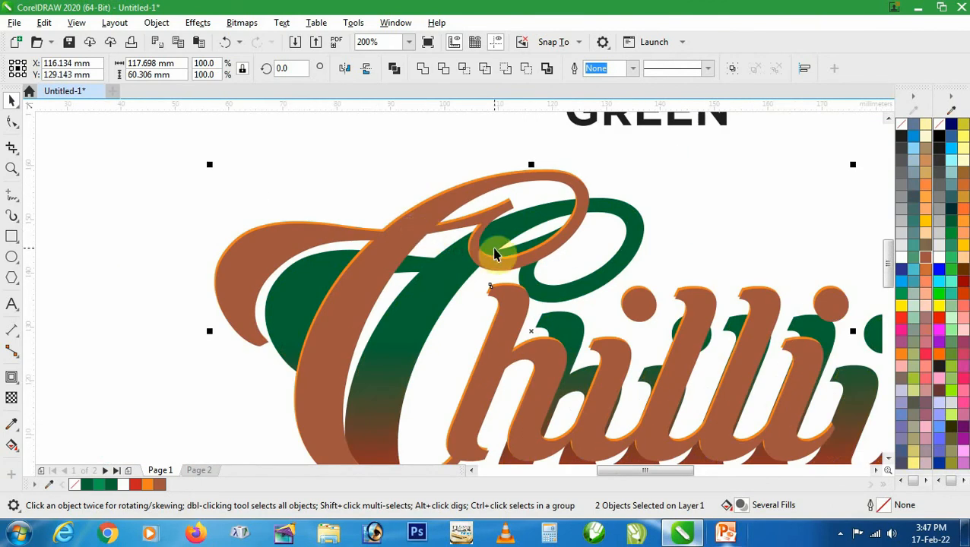
key("ctrl+z")
left_click(445, 69)
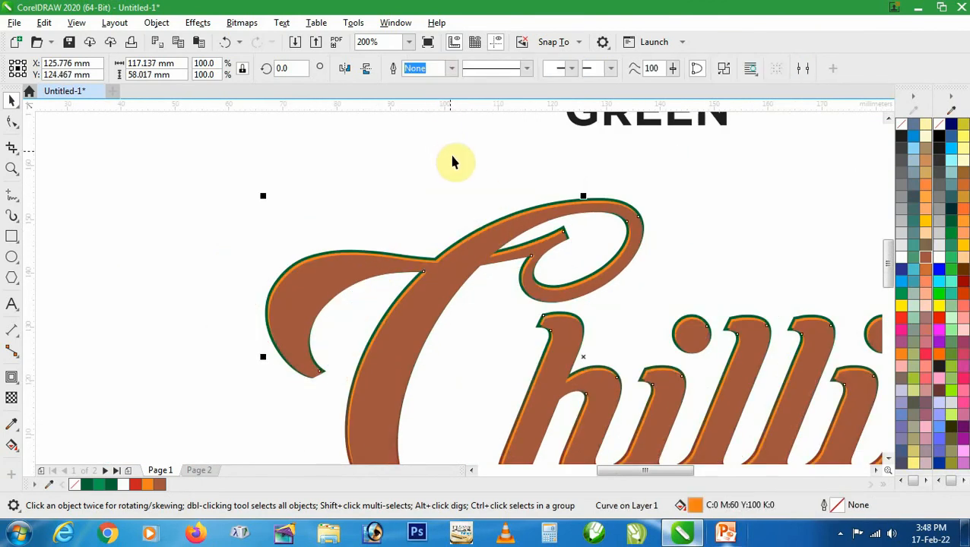
Move the brown duplicate off the Chilli lettering and delete it
left_click(453, 156)
scroll(481, 221, "down", 2)
left_click_drag(471, 256, 671, 183)
key("Delete")
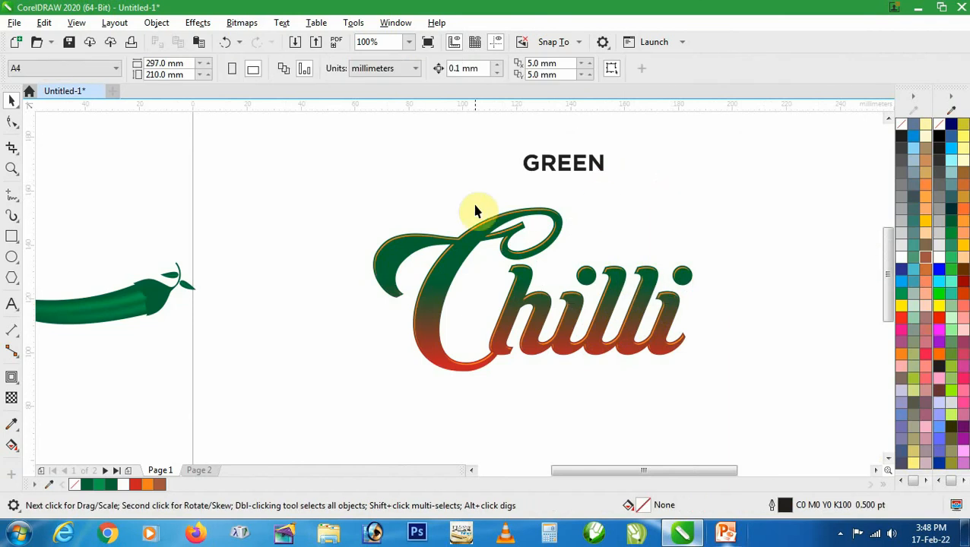
Select the thin orange highlight on the Chilli lettering and fill it with black (C0 M0 Y0 K100)
key("z")
left_click_drag(355, 210, 732, 387)
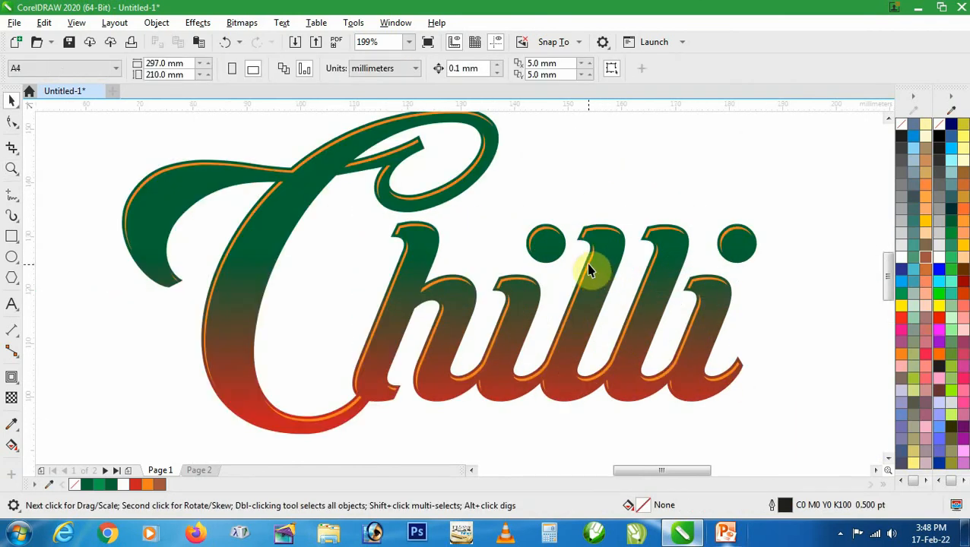
left_click(589, 270)
right_click(903, 140)
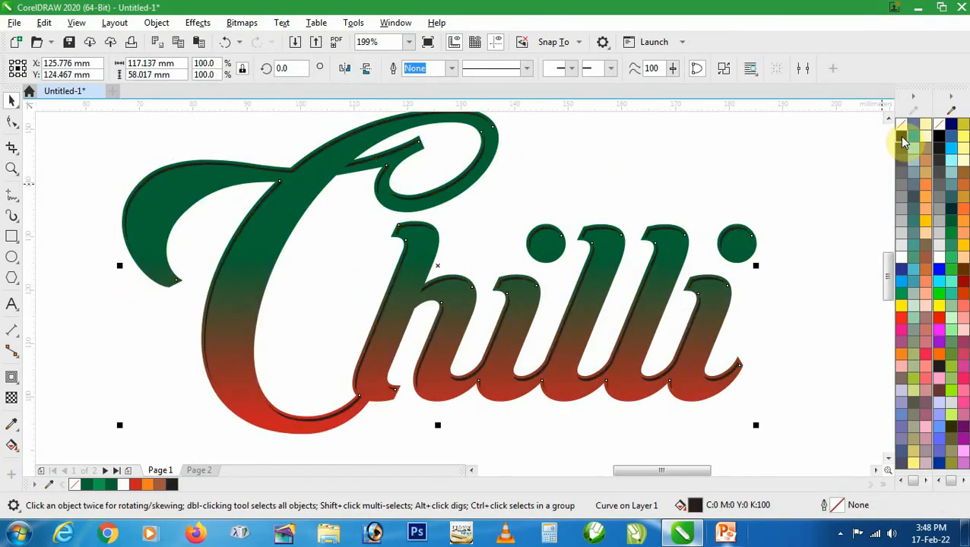
Apply a uniform transparency of 10 with the Add merge mode to the black highlight shape
left_click(15, 397)
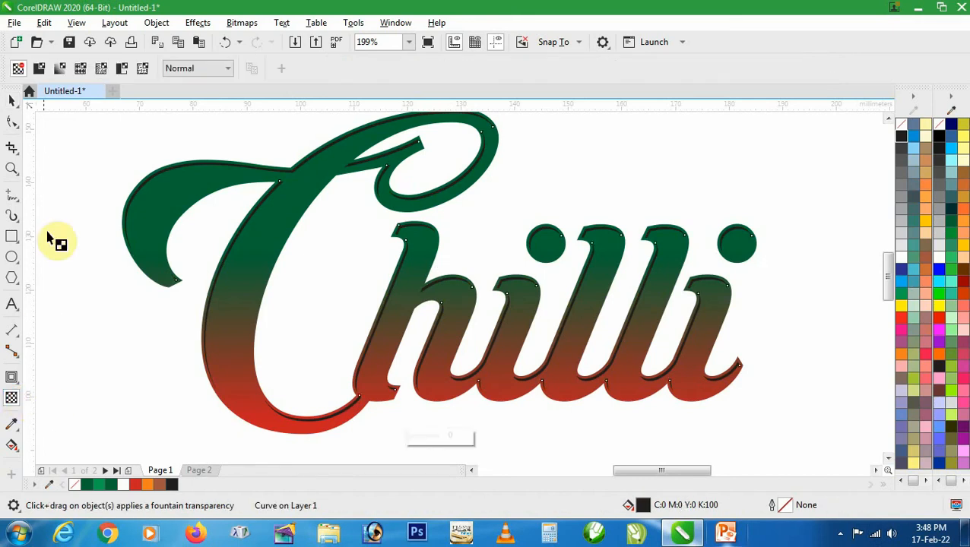
left_click(39, 69)
left_click(186, 74)
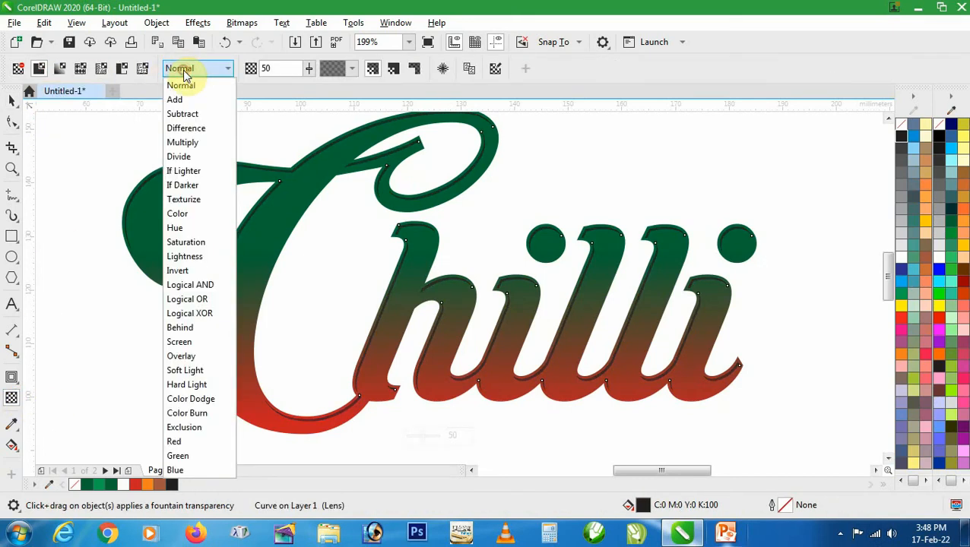
left_click(176, 101)
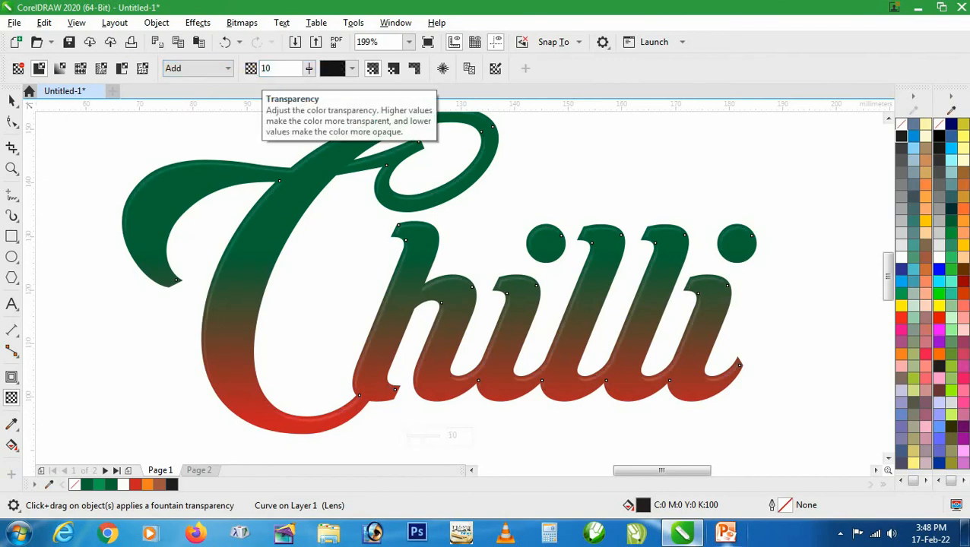
double_click(268, 68)
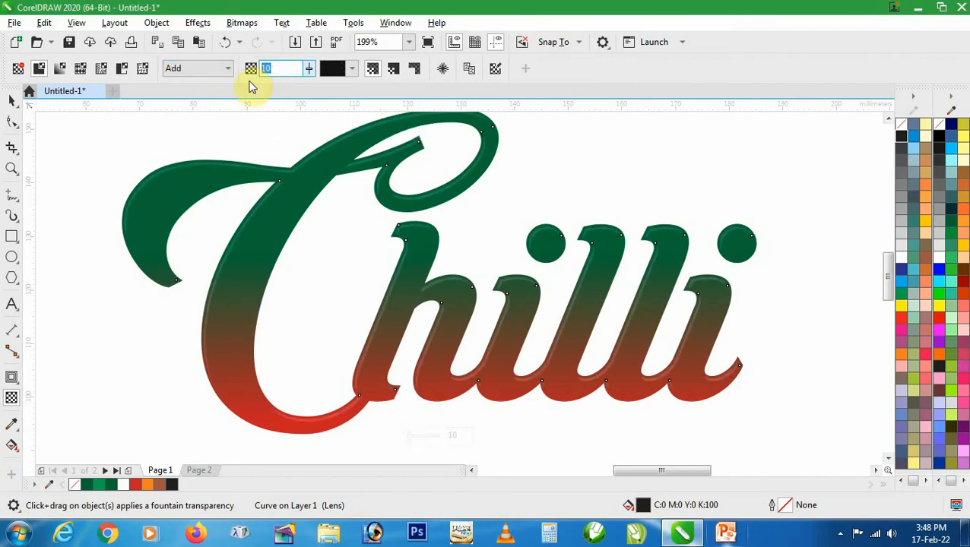
key("space")
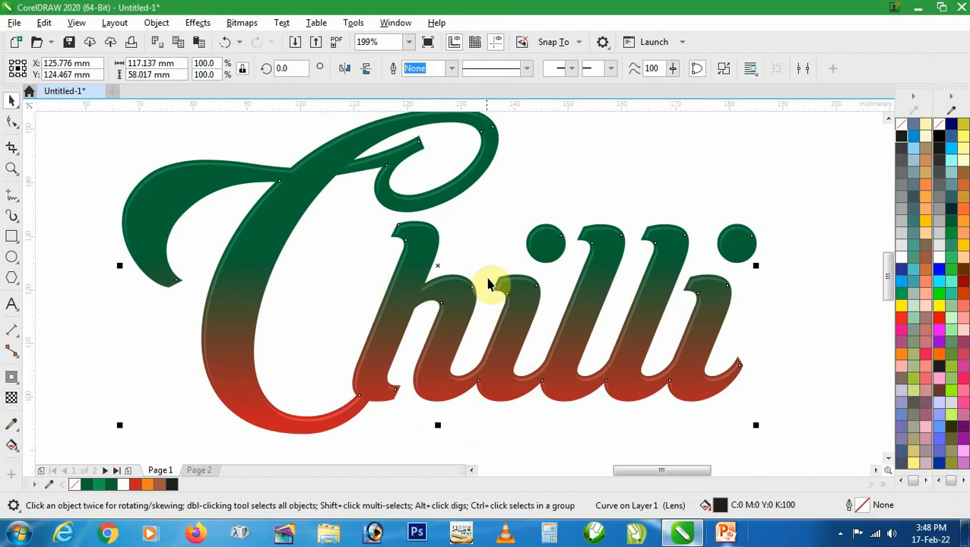
Place the GREEN text above "hilli" beside the C, enlarge it to about 47 mm wide, and fill it with green (C100 M0 Y100 K0)
scroll(479, 289, "down", 3)
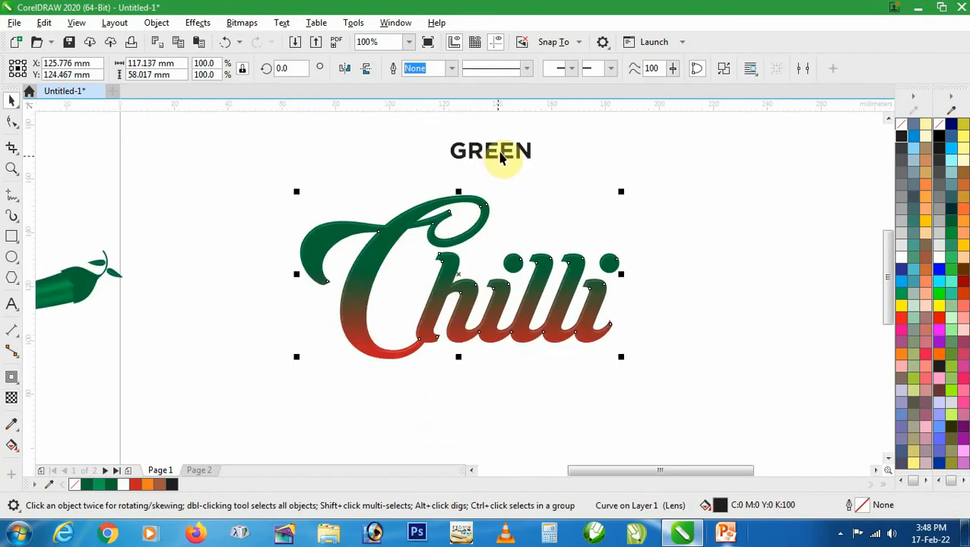
left_click(552, 228)
left_click_drag(552, 232, 626, 252)
left_click_drag(900, 299, 591, 259)
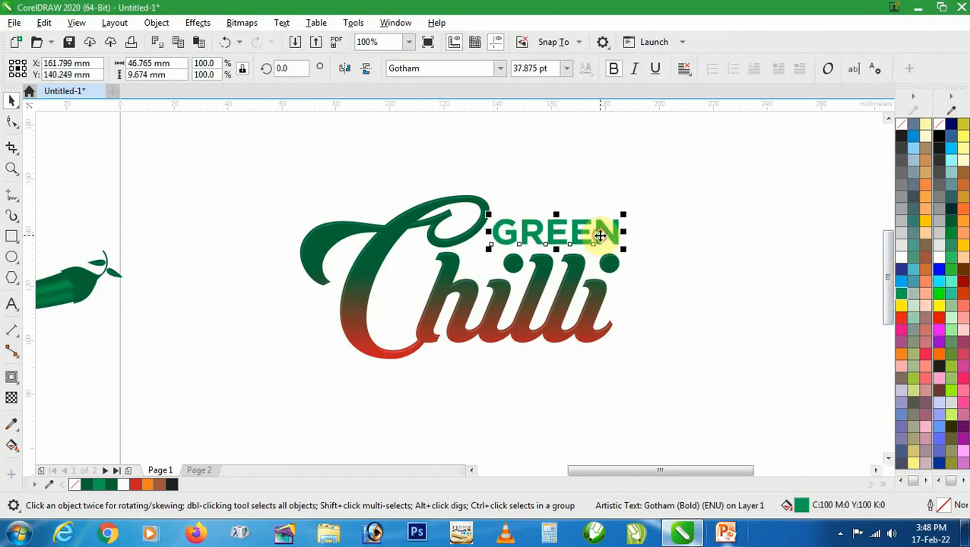
Group the GREEN text with the Chilli lettering and its highlight, and move the group straight up by about 12 mm
left_click(256, 178)
left_click_drag(256, 178, 697, 389)
left_click(732, 70)
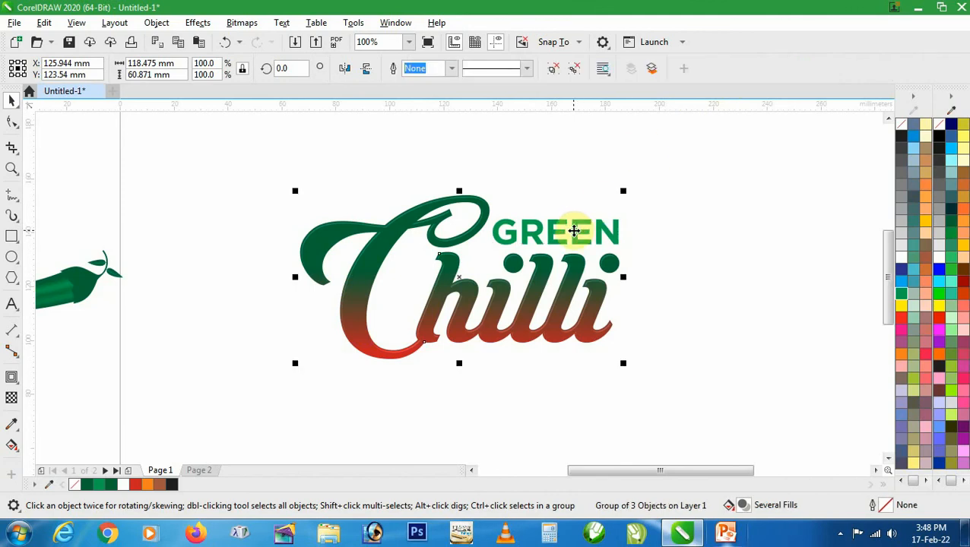
left_click_drag(574, 227, 574, 194)
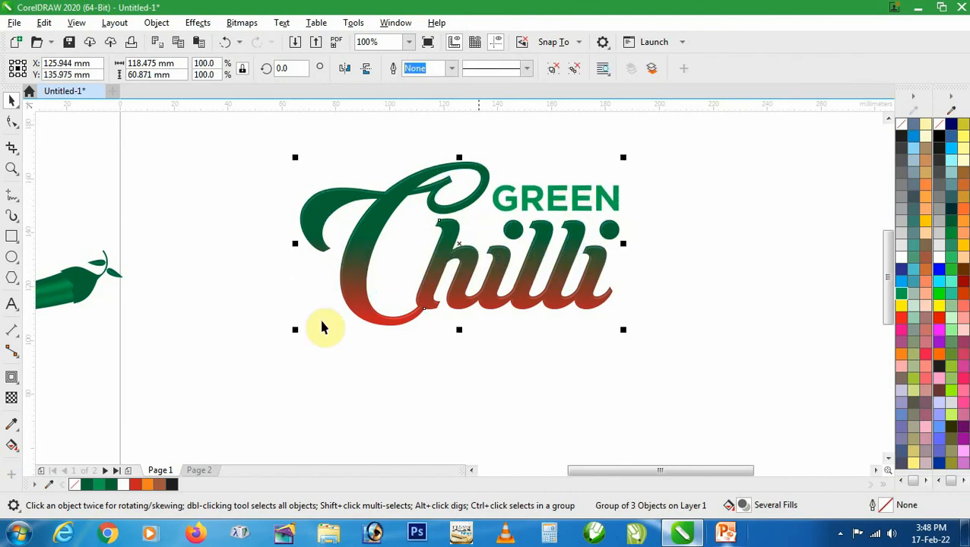
Add a short perspective drop shadow slanting up and right from the base of the grouped lettering
left_click(11, 380)
left_click(47, 381)
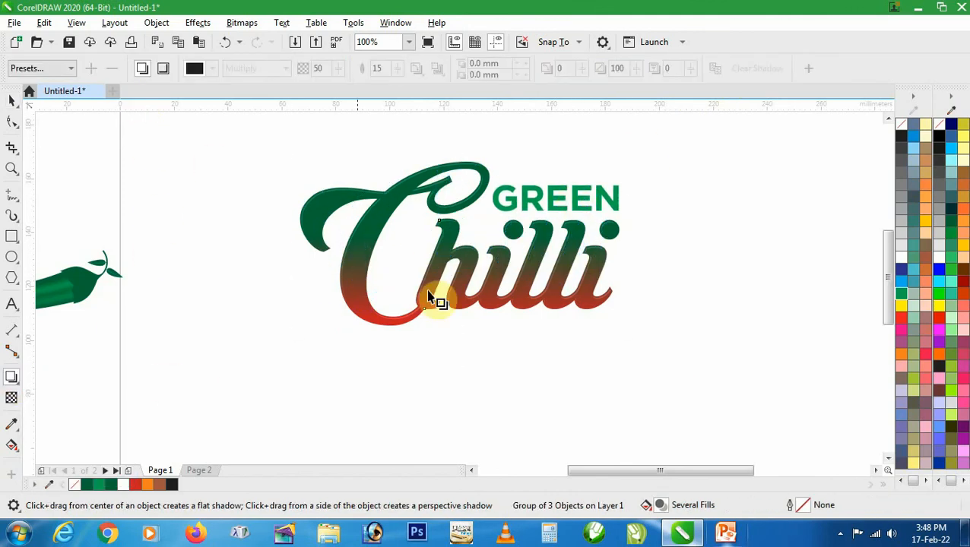
left_click_drag(479, 311, 498, 292)
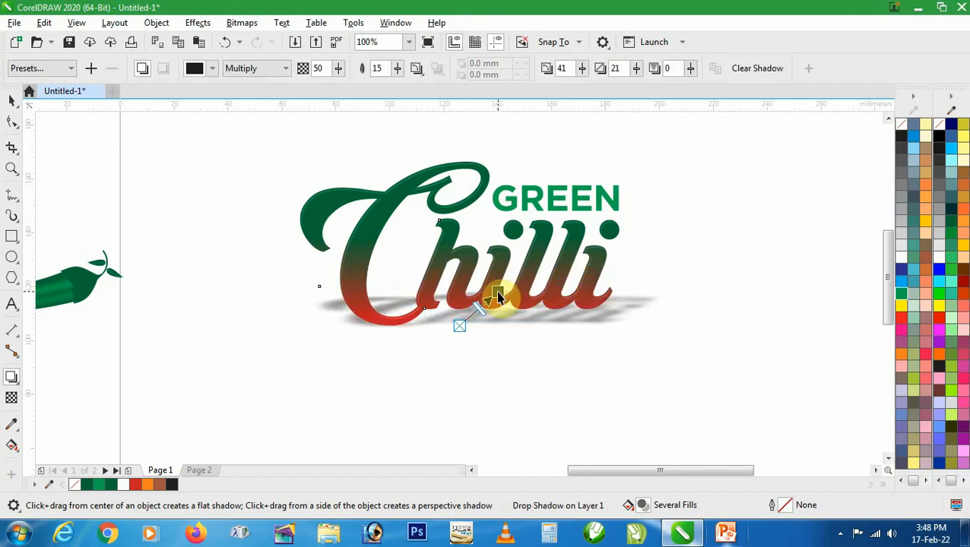
Group the lettering with its shadow at about 90 mm wide and arrange it directly above the green chilli on the page
key("space")
left_click(489, 361)
scroll(469, 306, "down", 1)
left_click_drag(530, 330, 552, 327)
key("ctrl+g")
left_click_drag(278, 309, 506, 296)
left_click(535, 322)
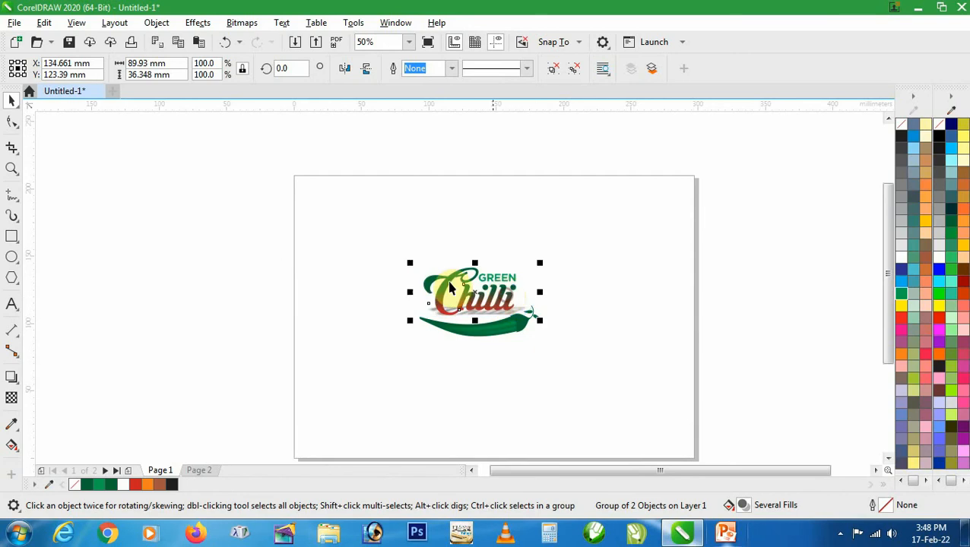
Draw a flat ellipse about 22.9 mm wide and 0.3 mm high beneath the chilli, filled black with no outline
key("F2")
left_click_drag(374, 249, 595, 342)
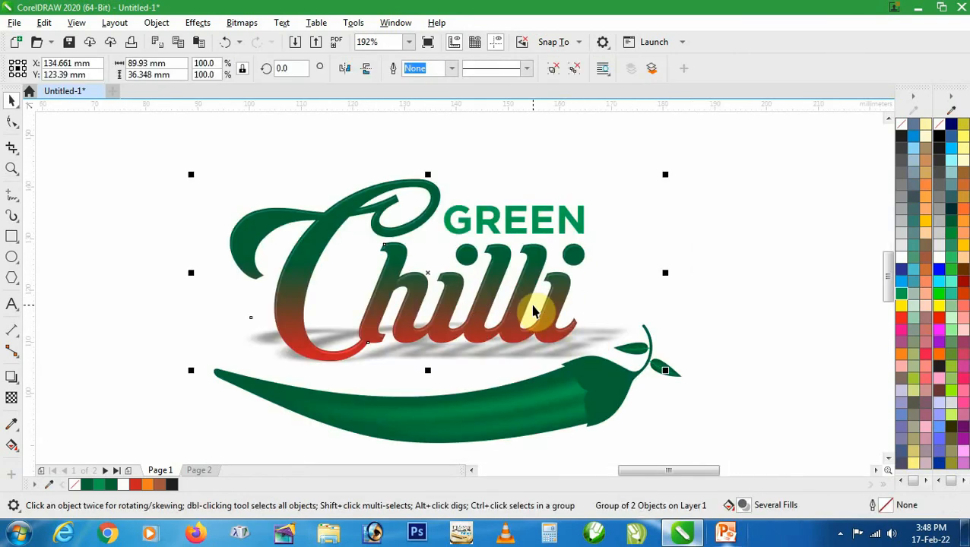
scroll(532, 312, "down", 2)
key("F2")
left_click_drag(684, 398, 334, 332)
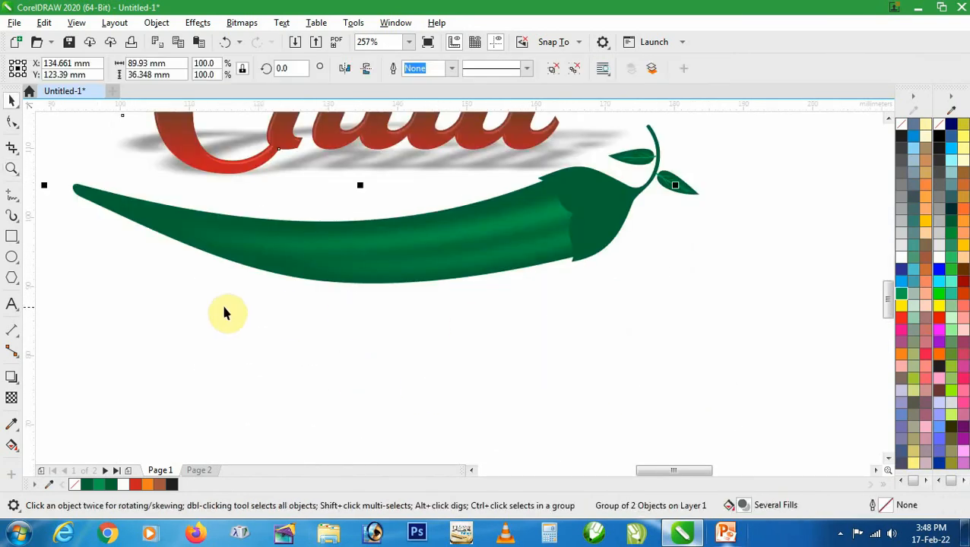
left_click(12, 257)
left_click_drag(316, 286, 479, 289)
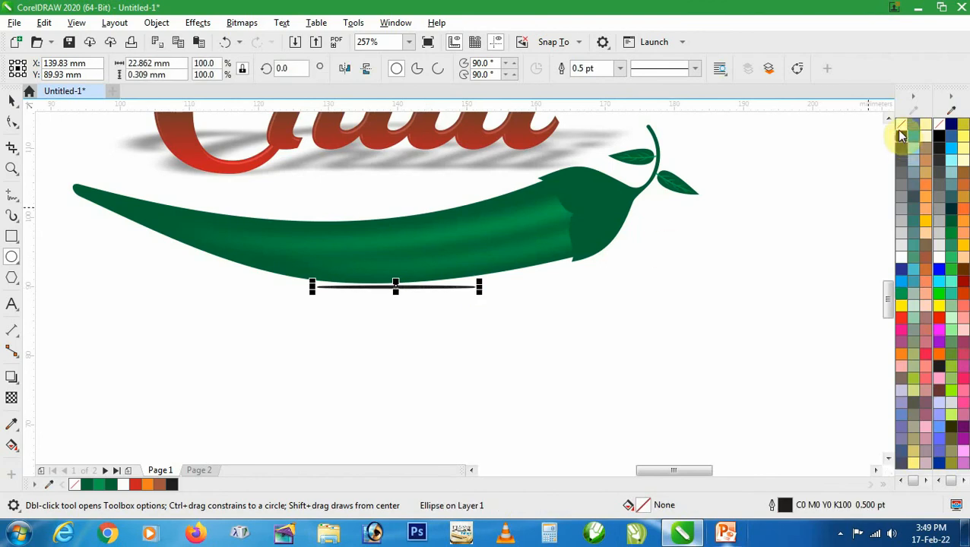
left_click(900, 136)
right_click(901, 124)
Move the black ellipse up and left so it touches the chilli's lowest edge
key("F2")
left_click_drag(309, 240, 513, 323)
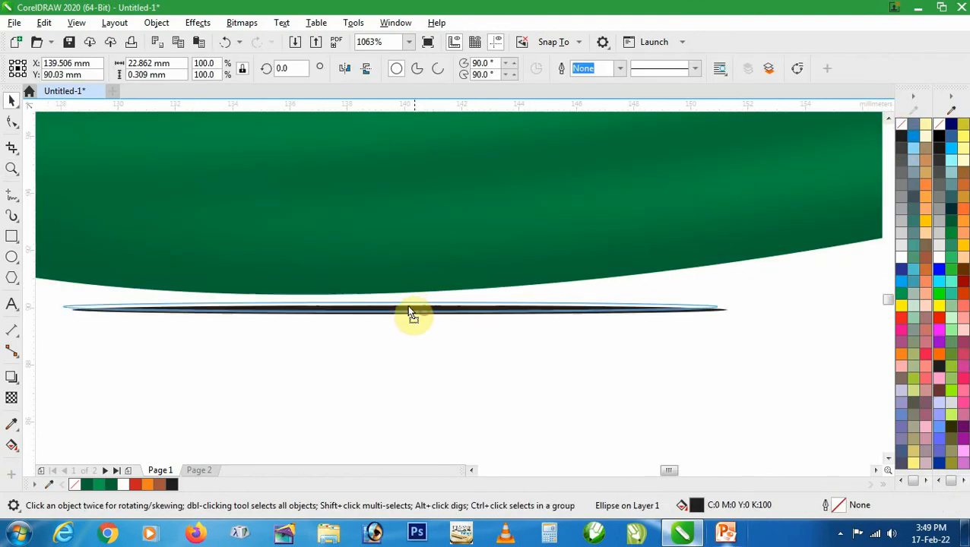
left_click_drag(408, 311, 372, 300)
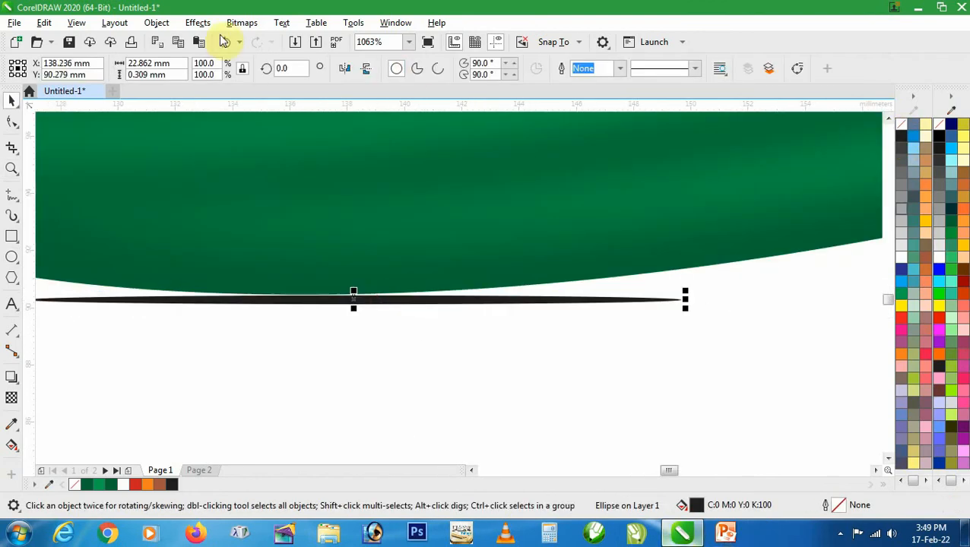
Apply a Gaussian Blur with a 2.9 pixel radius to the ellipse and shift it slightly closer to the chilli
left_click(197, 22)
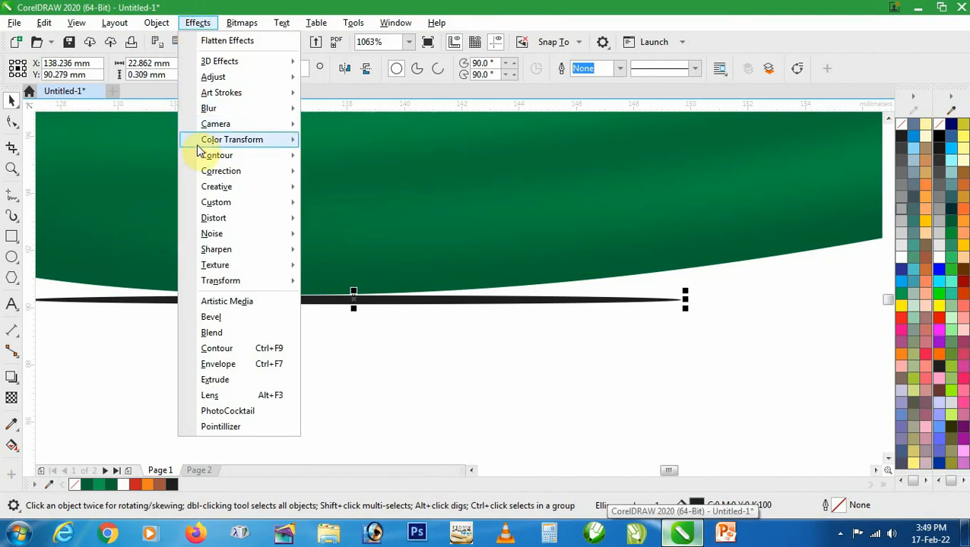
mouse_move(217, 108)
left_click(357, 141)
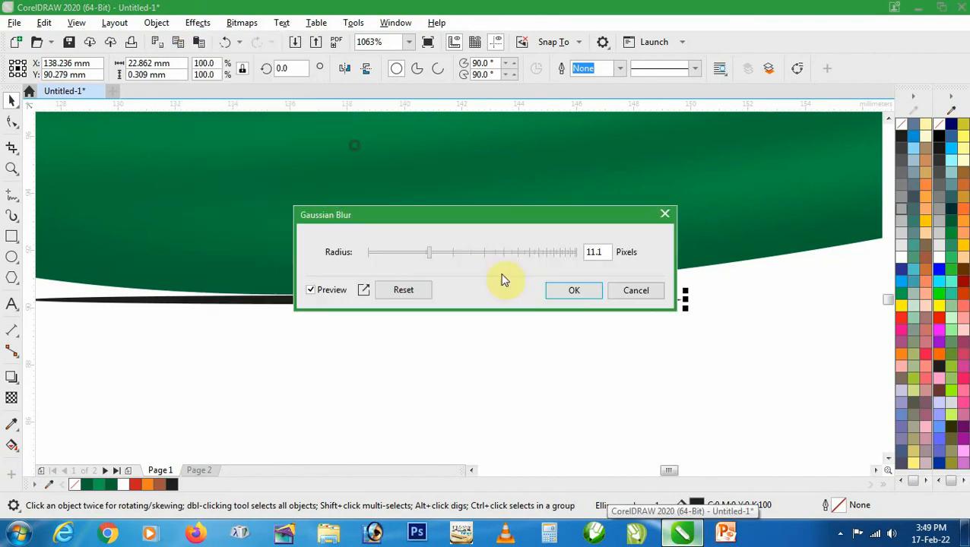
left_click(393, 254)
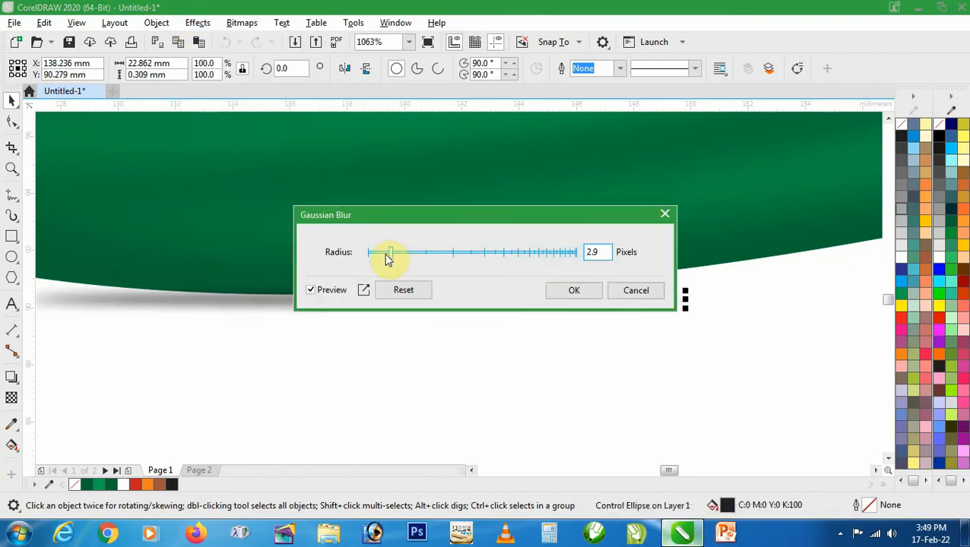
left_click(570, 293)
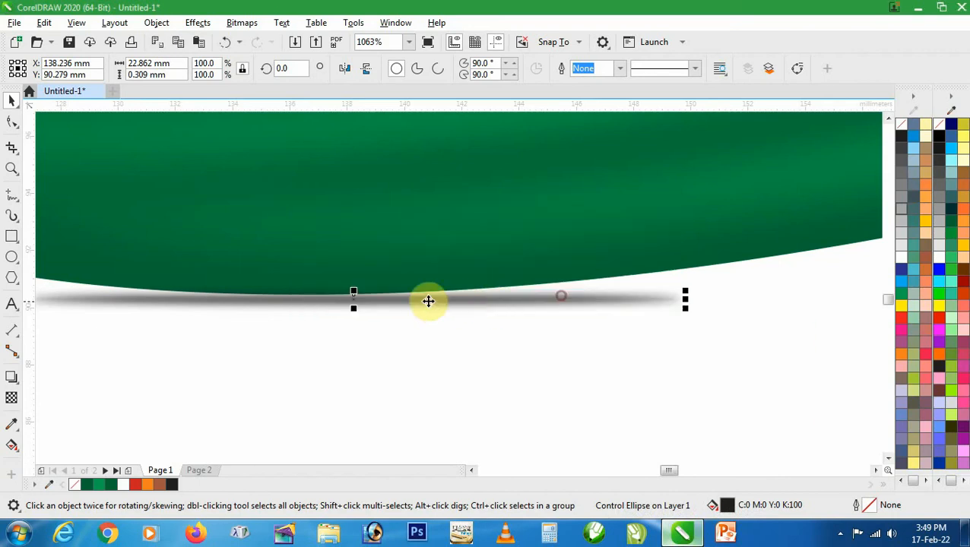
left_click(417, 299)
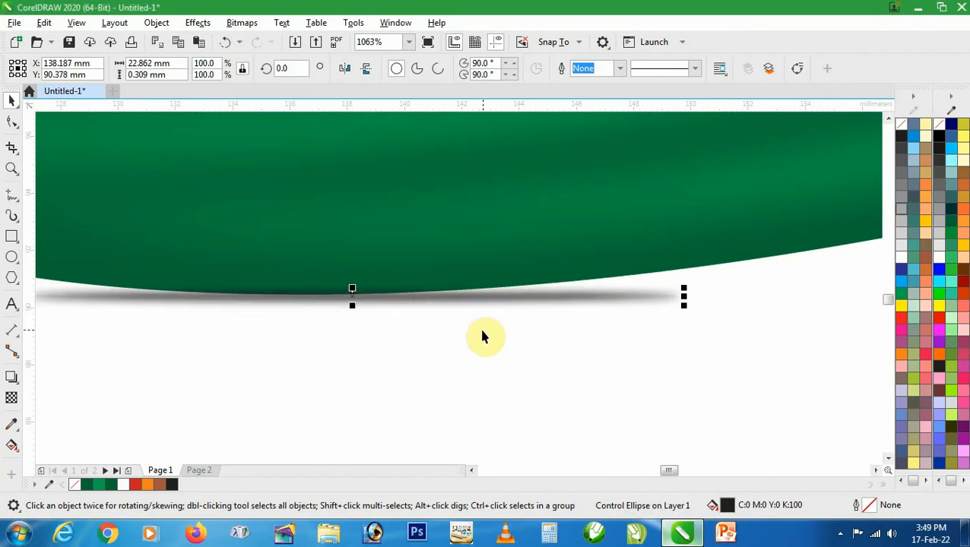
scroll(483, 335, "down", 5)
scroll(549, 369, "down", 3)
left_click(703, 299)
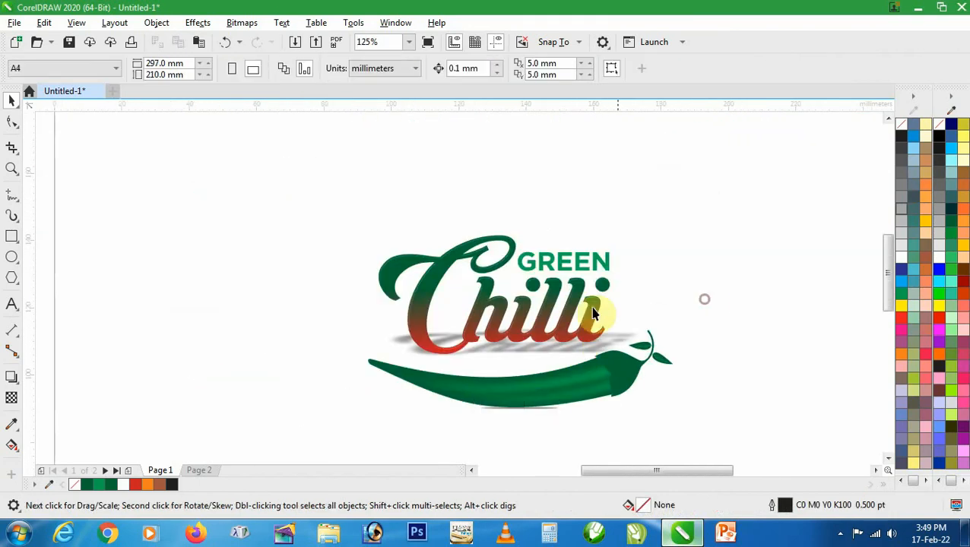
Preview the finished logo and the second page in full screen
key("z")
left_click_drag(331, 225, 694, 410)
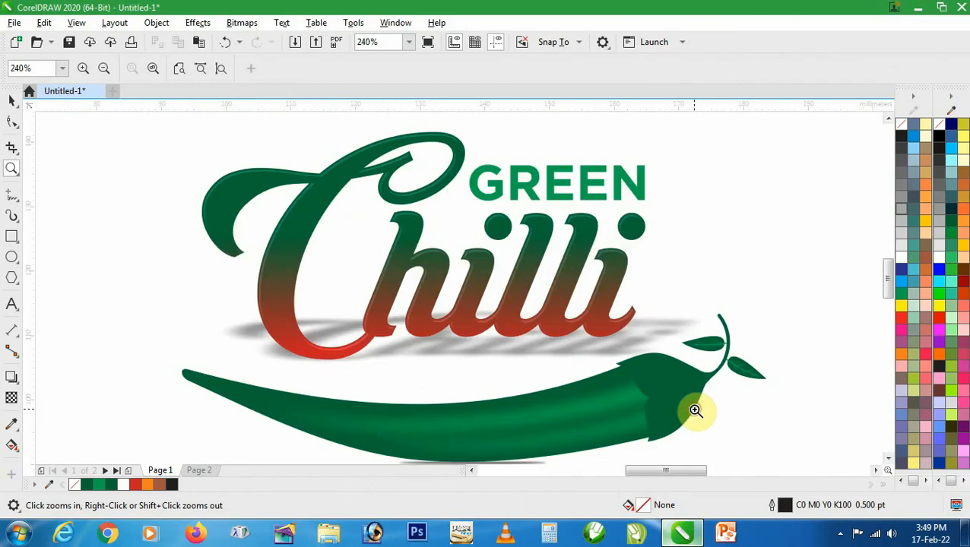
key("F9")
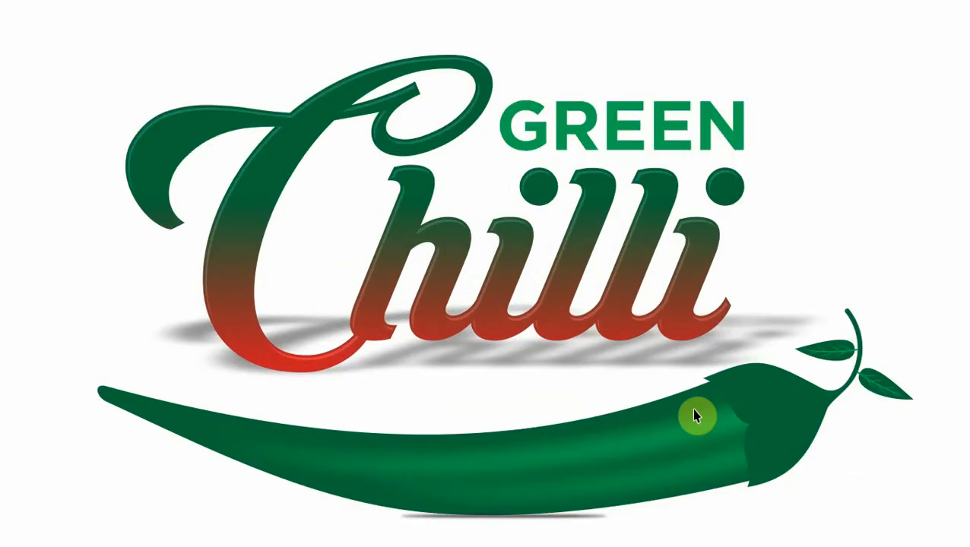
key("Escape")
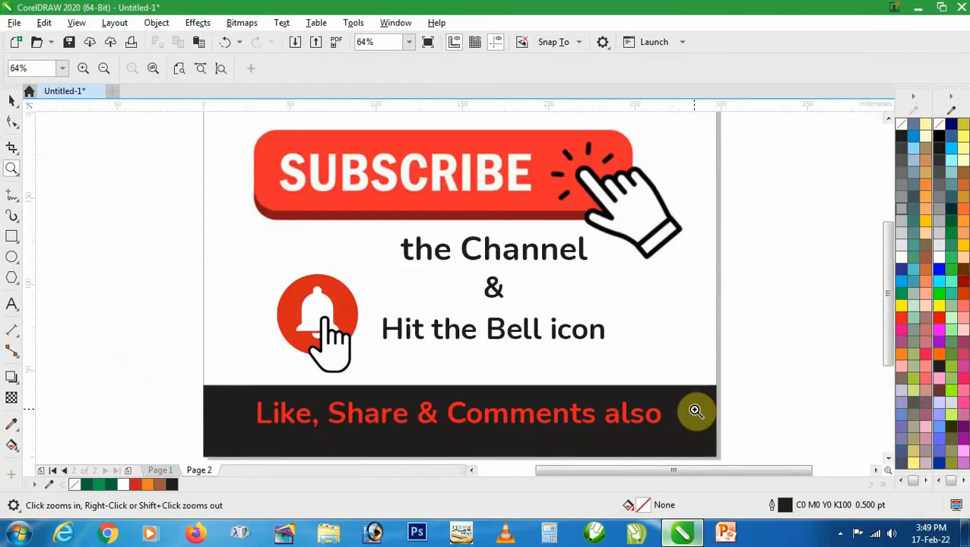
key("F9")
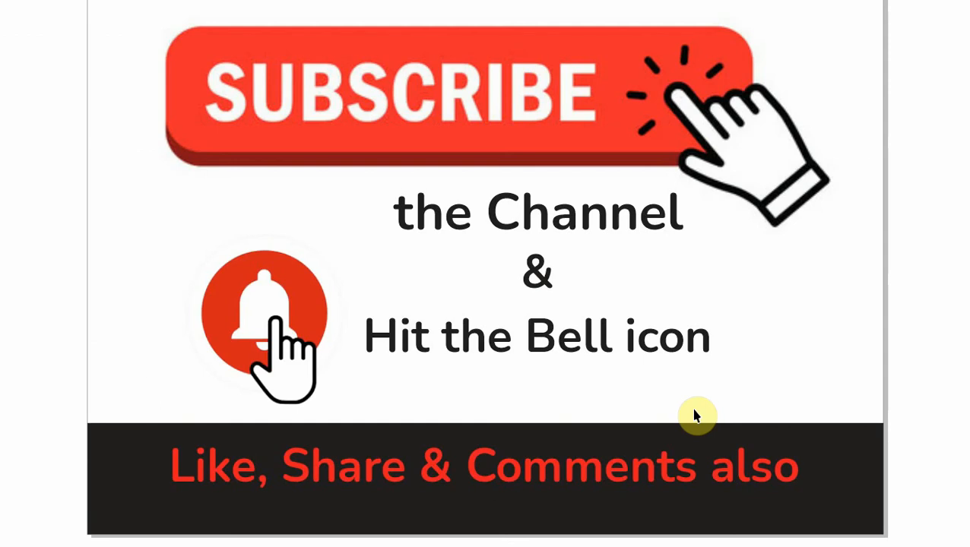
key("Escape")
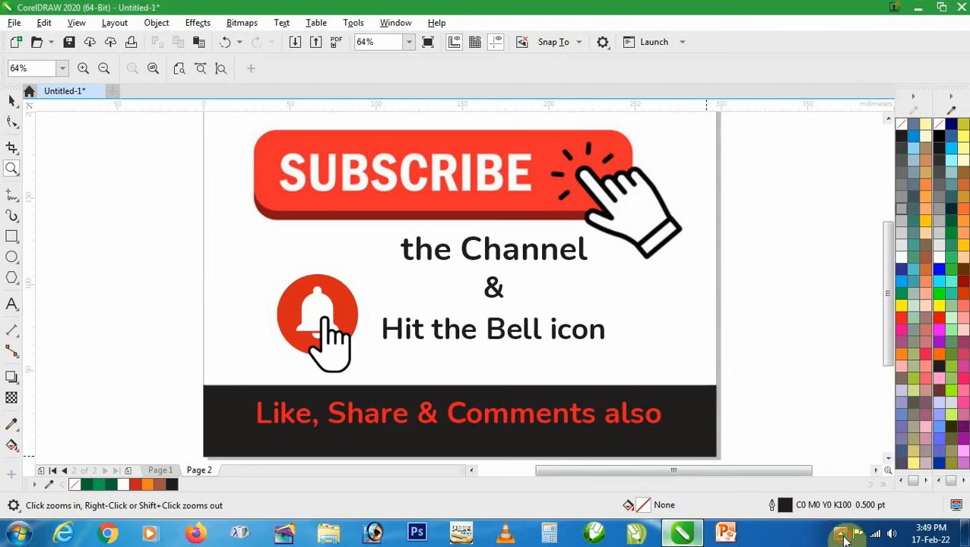
left_click(840, 533)
left_click(862, 439)
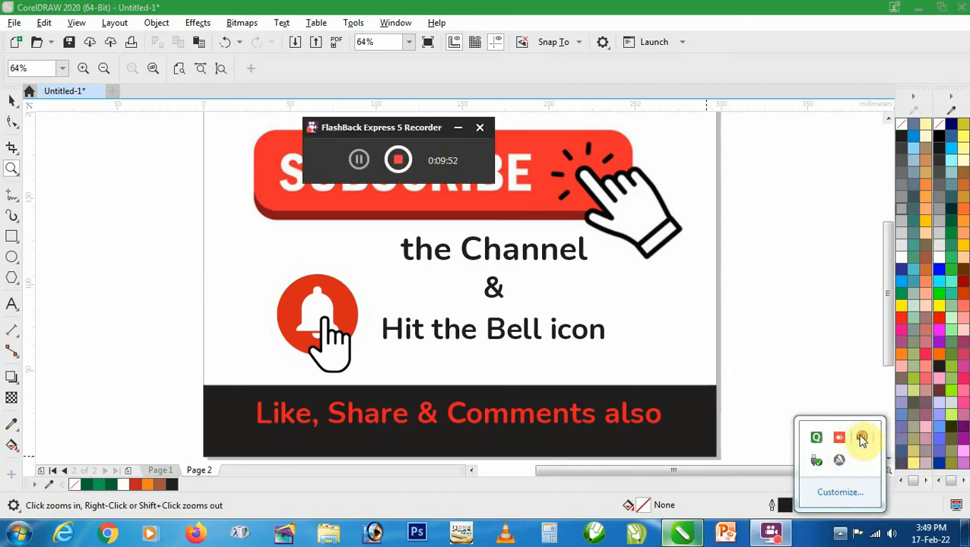